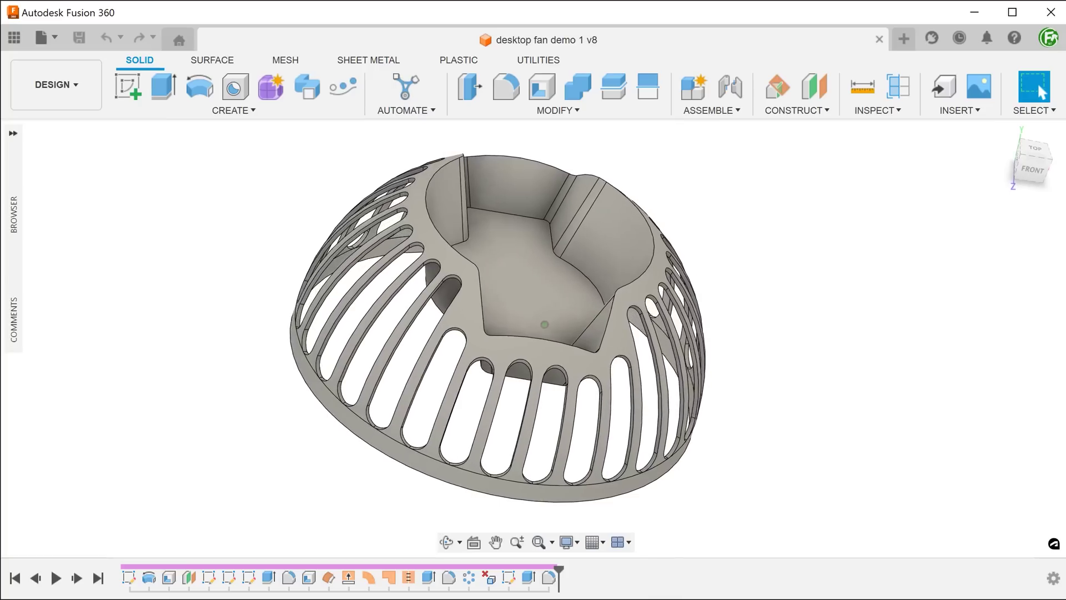
# Step: Examine the hollow dome's interior with a section analysis cut along the XY plane, without keeping the analysis
pyautogui.keyDown('shift'); pyautogui.moveTo(544, 324); pyautogui.dragTo(645, 319, button='middle'); pyautogui.keyUp('shift')
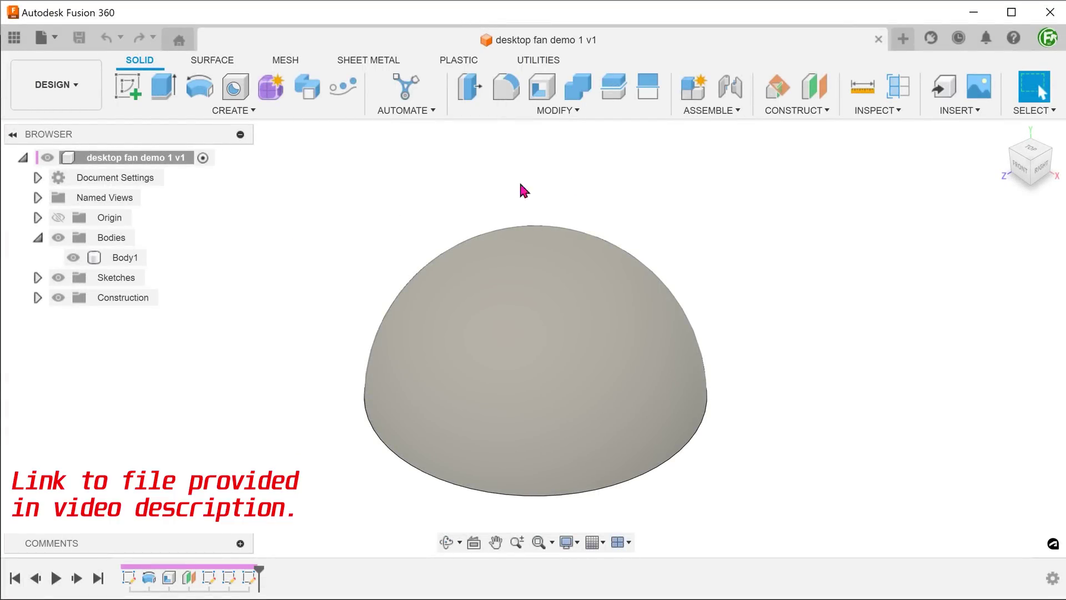
pyautogui.click(898, 86)
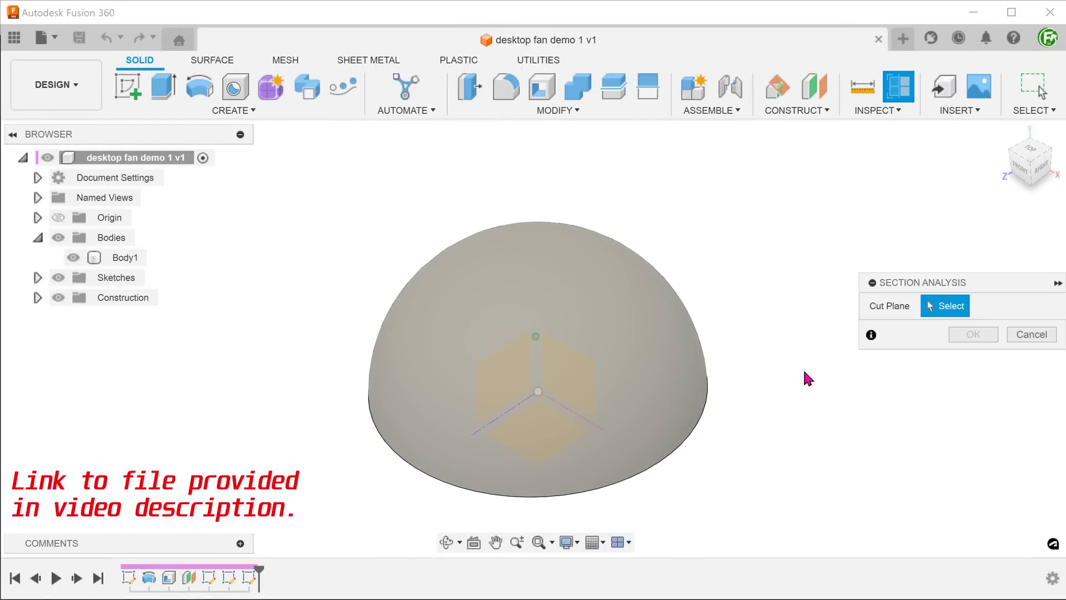
pyautogui.click(590, 392)
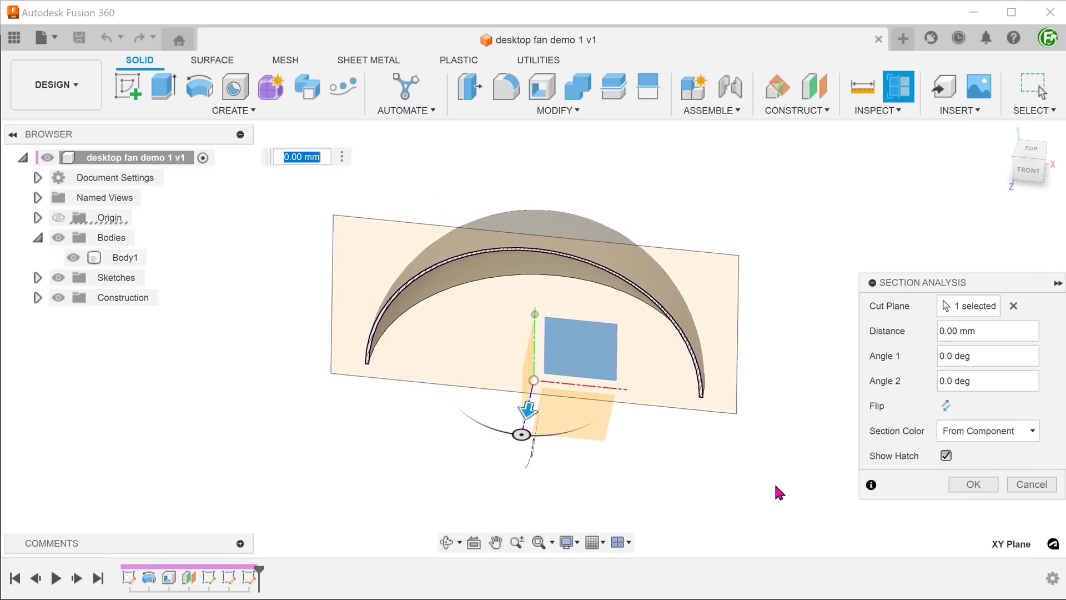
pyautogui.click(1031, 484)
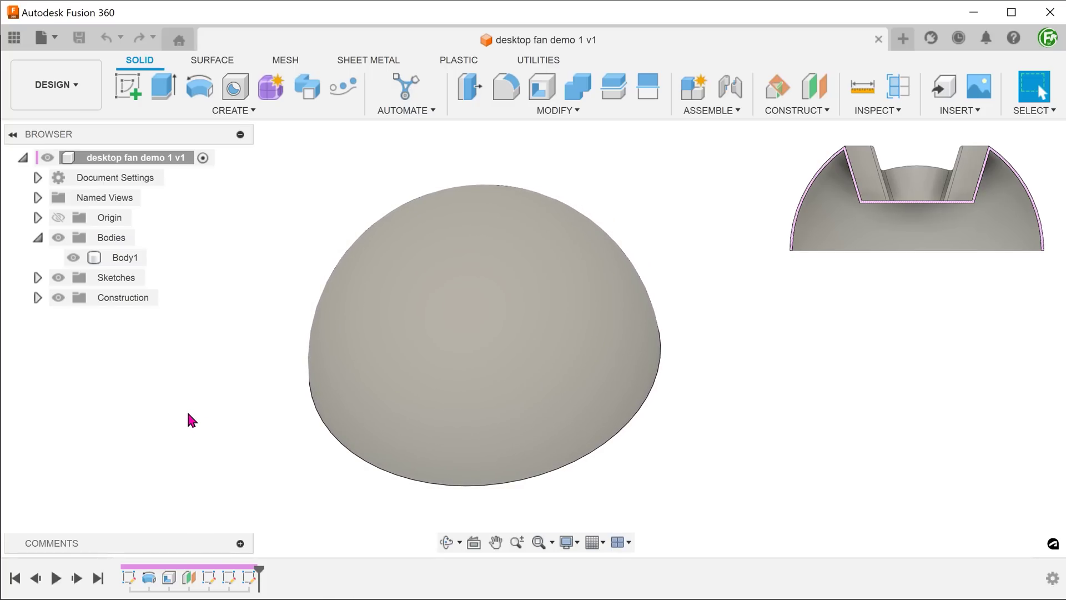
# Step: Make the central recess sketch visible in the model
pyautogui.click(38, 277)
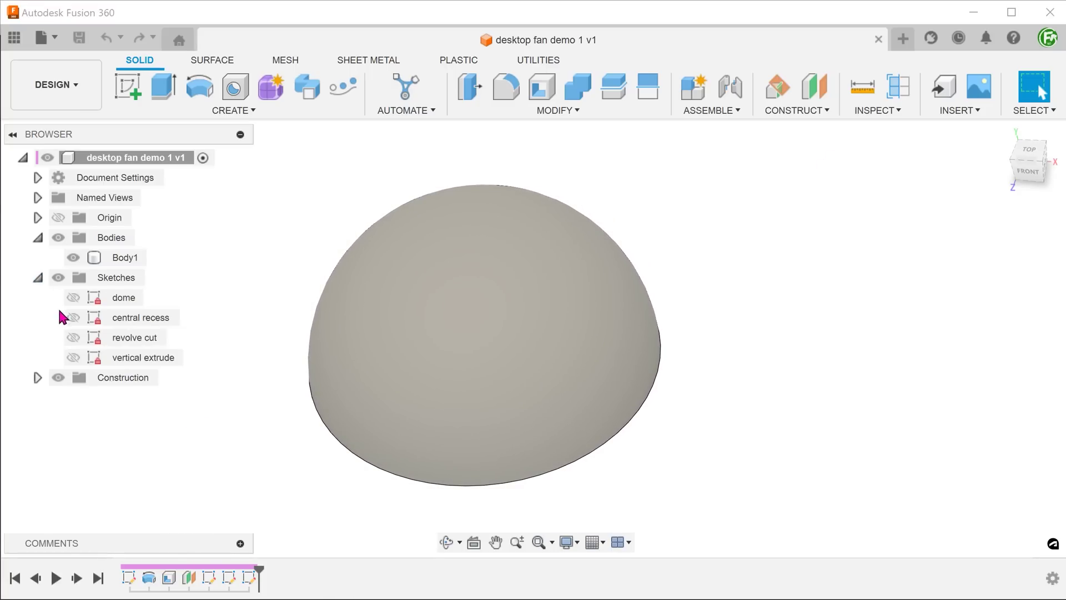
pyautogui.click(89, 320)
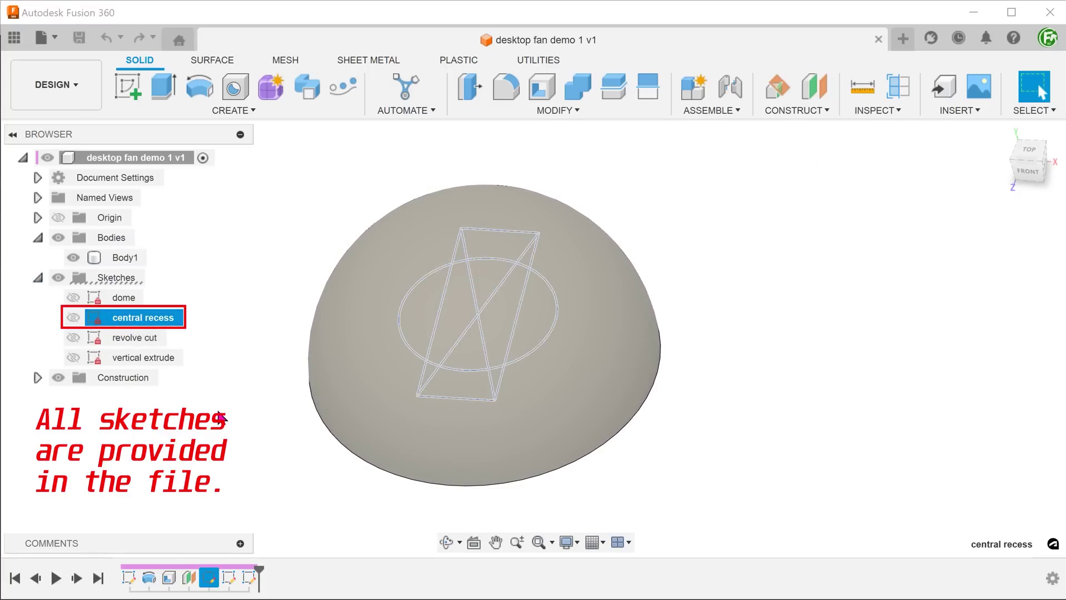
pyautogui.click(73, 317)
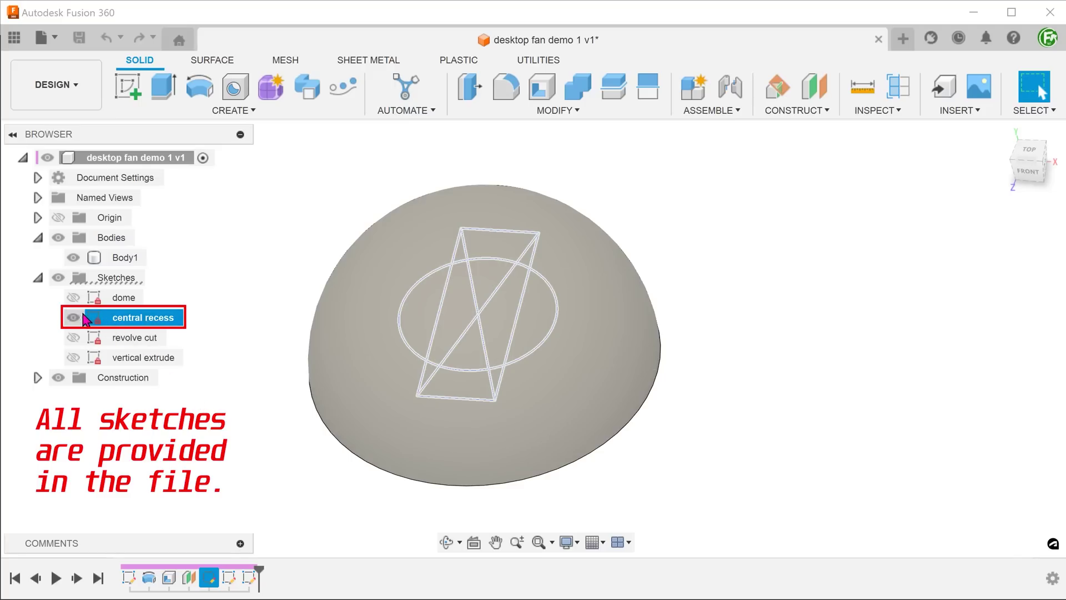
pyautogui.click(218, 281)
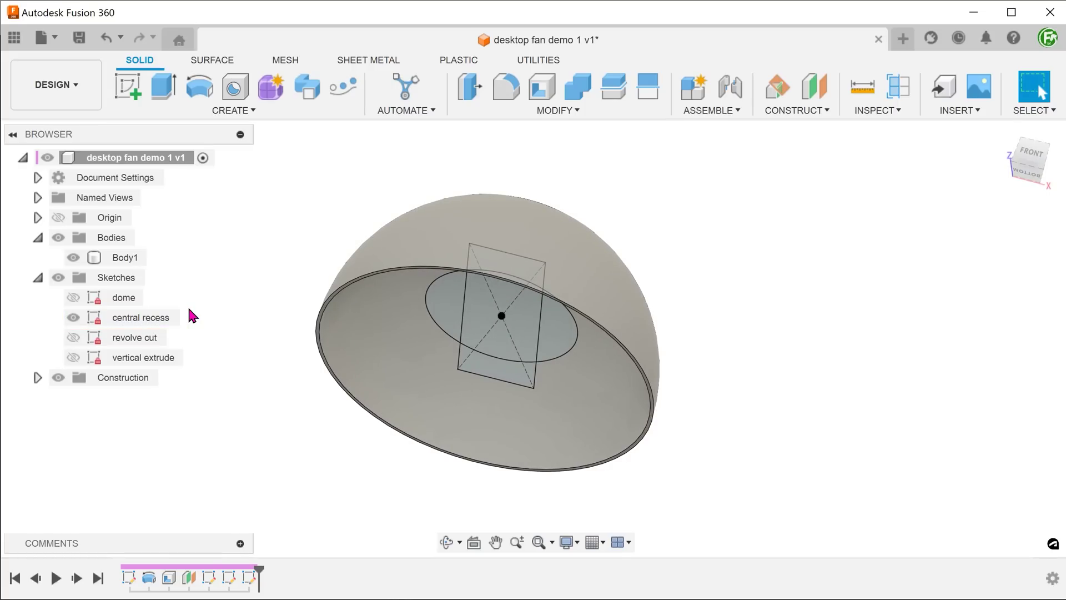
# Step: Extrude all five profiles of the central recess sketch upward through the dome, using the All extent type
pyautogui.press('e')
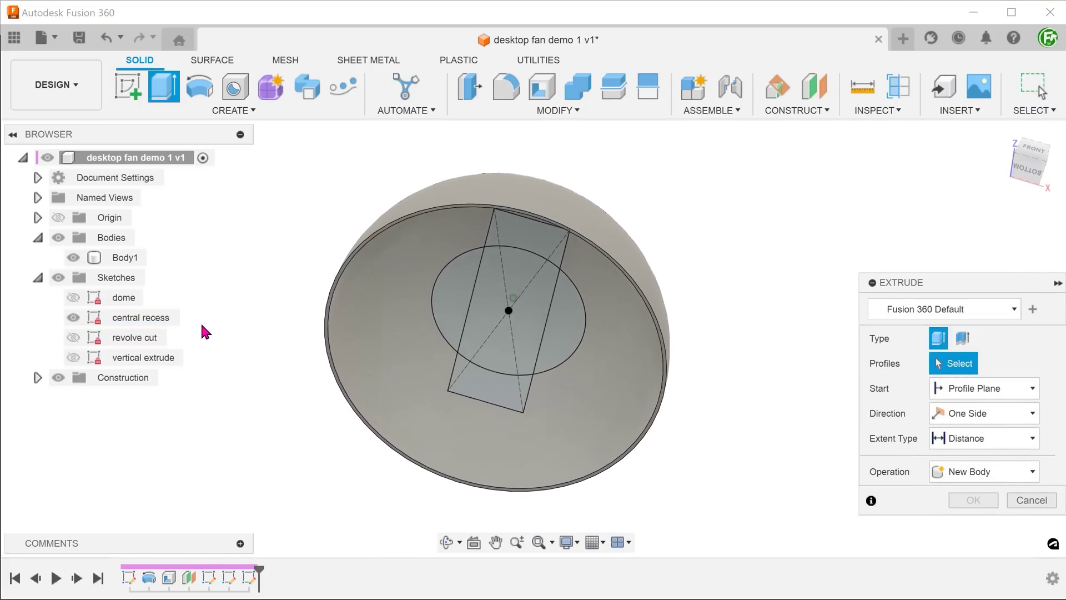
pyautogui.click(447, 304)
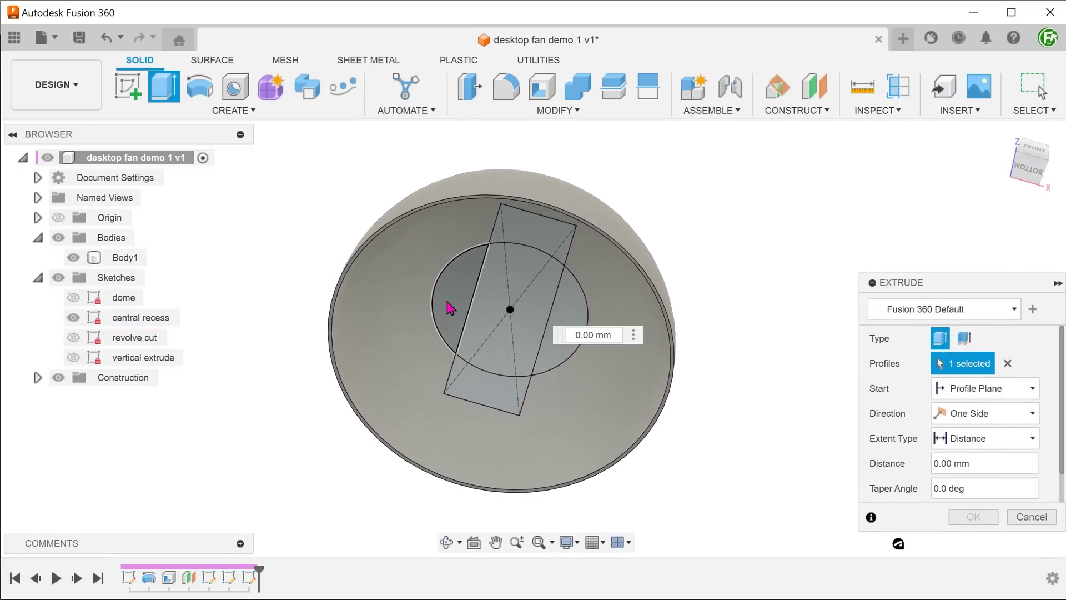
pyautogui.click(488, 302)
pyautogui.click(566, 356)
pyautogui.click(551, 231)
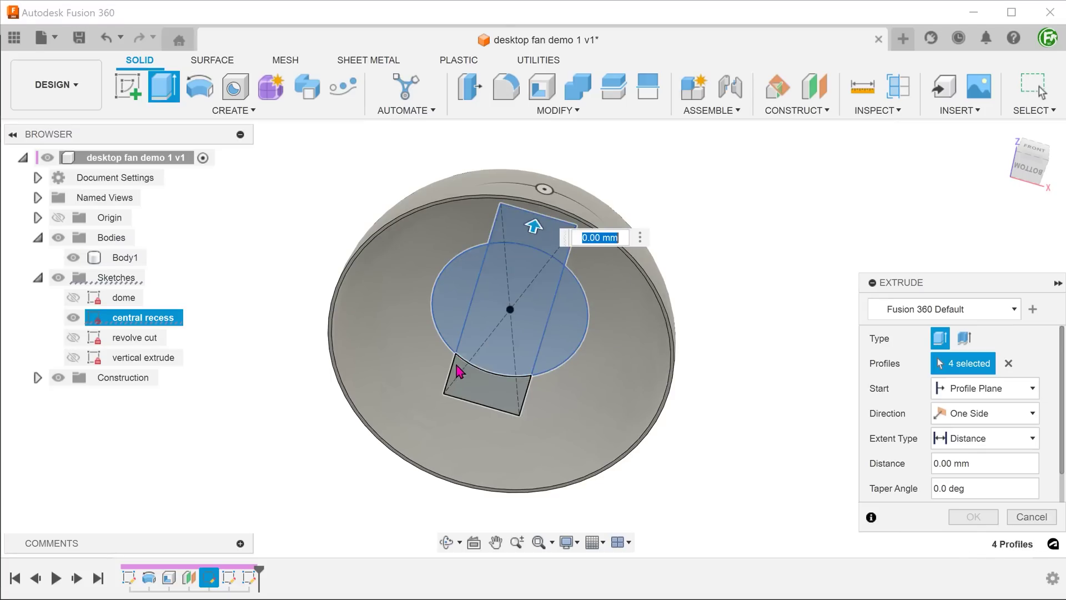
pyautogui.click(470, 393)
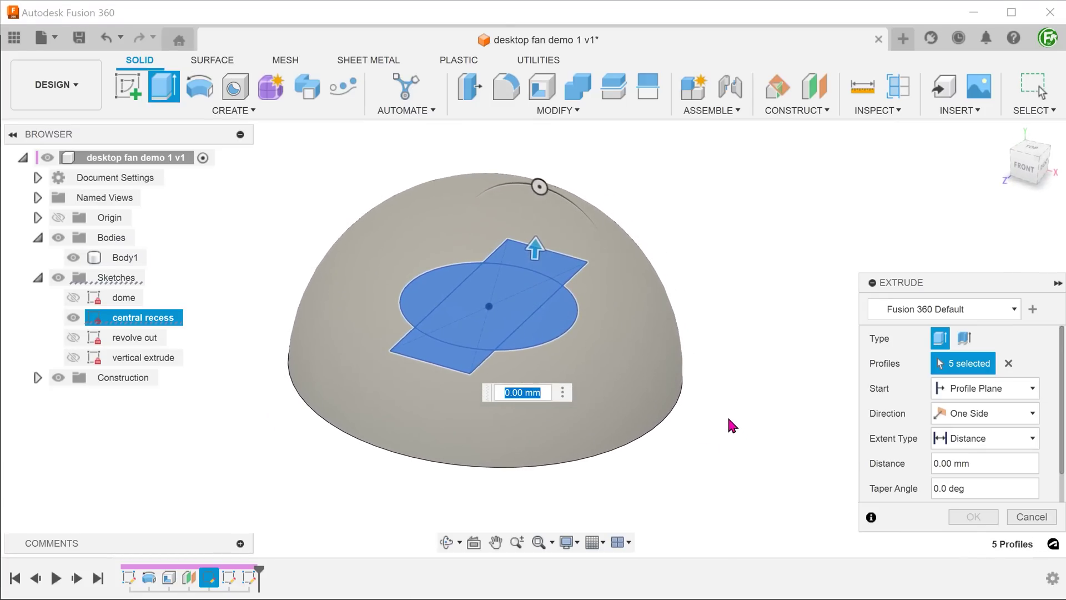
pyautogui.click(987, 439)
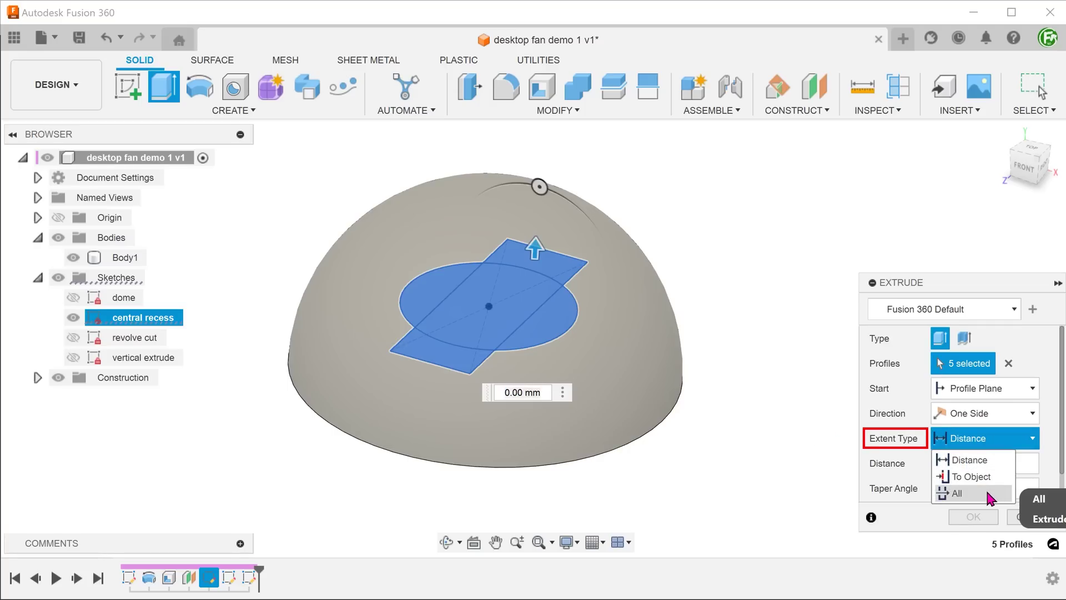
pyautogui.click(957, 493)
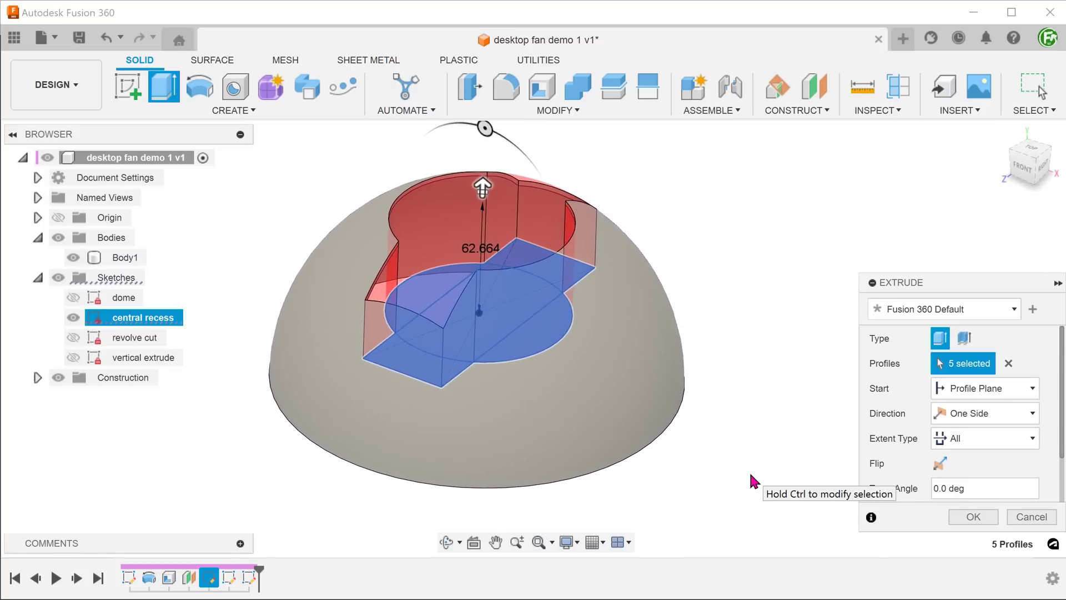
# Step: Give the recess extrusion a 17° taper angle and join it to the dome body
pyautogui.click(972, 489)
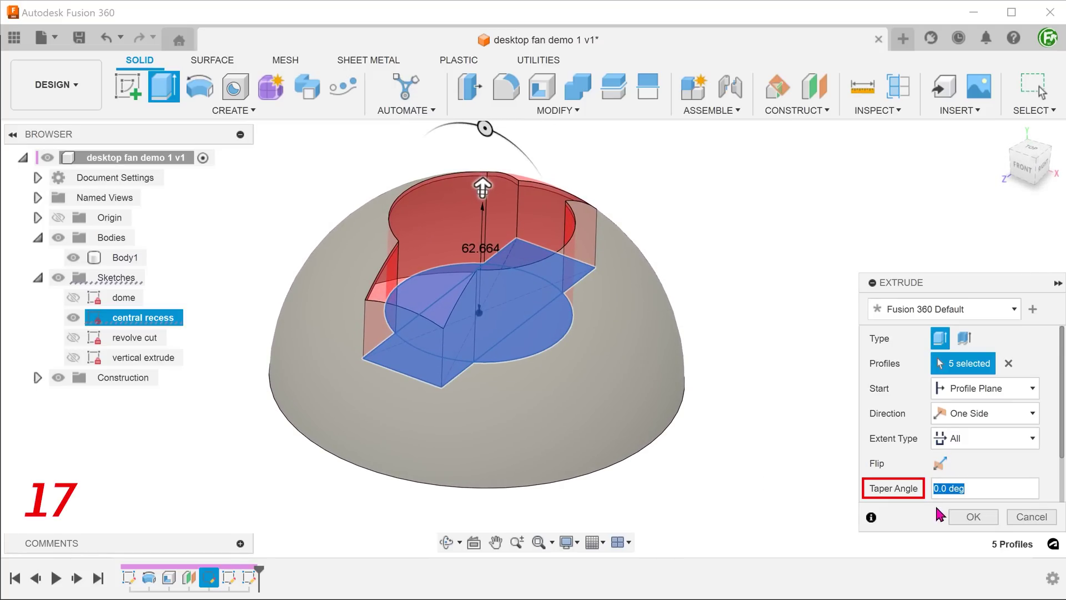
pyautogui.write('17')
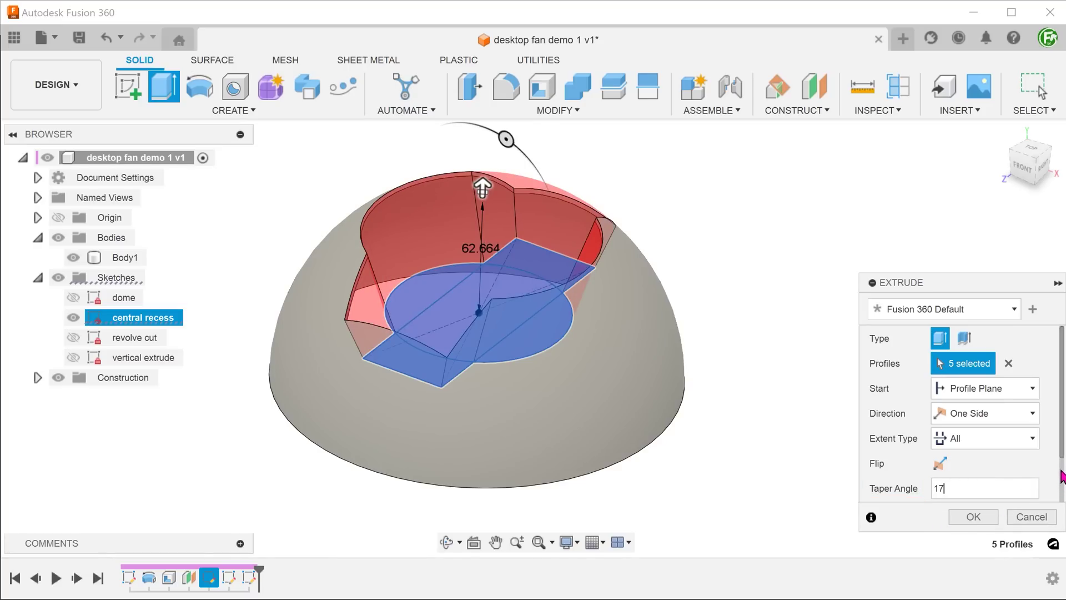
pyautogui.moveTo(1064, 460); pyautogui.dragTo(1065, 499)
pyautogui.click(1004, 471)
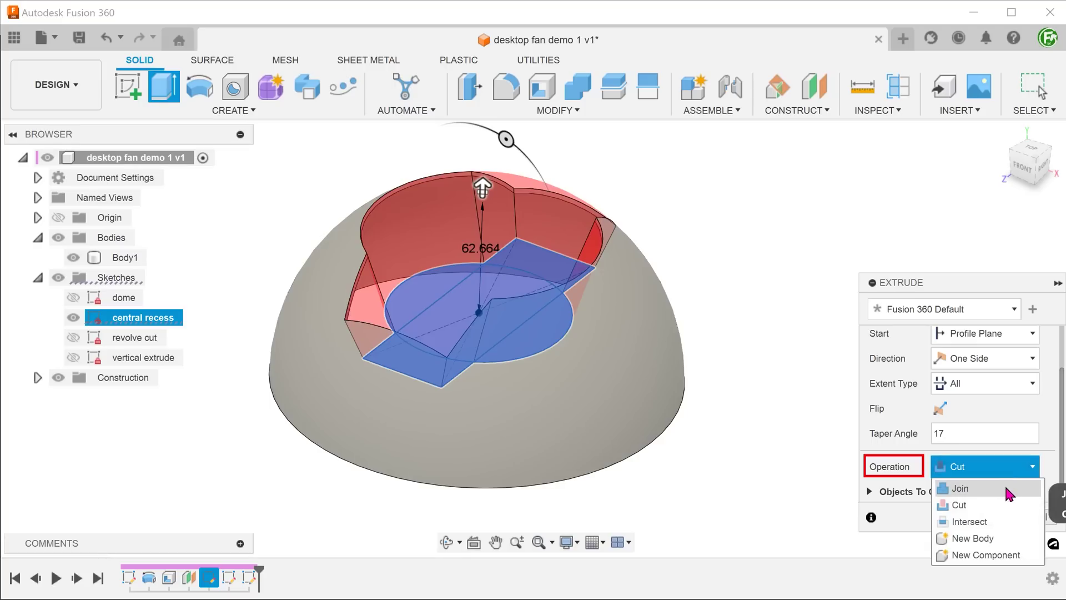
pyautogui.click(1009, 489)
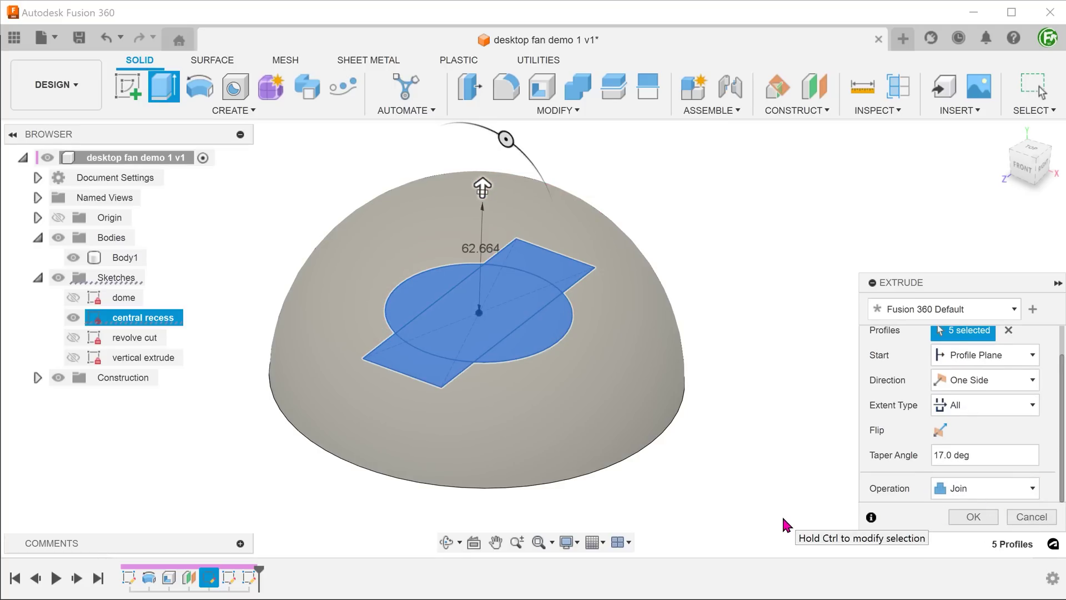
pyautogui.click(961, 522)
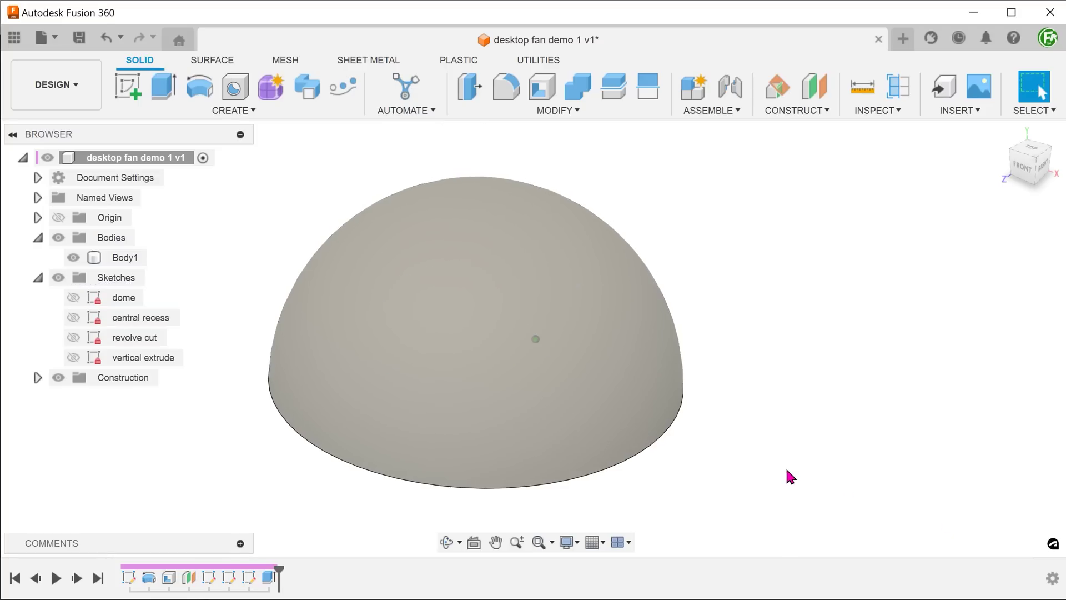
# Step: Fillet the eight slanted corner edges of the recess walls inside the dome with a constant 5 mm radius
pyautogui.keyDown('shift'); pyautogui.moveTo(785, 465); pyautogui.dragTo(795, 477, button='middle'); pyautogui.keyUp('shift')
pyautogui.press('F6')
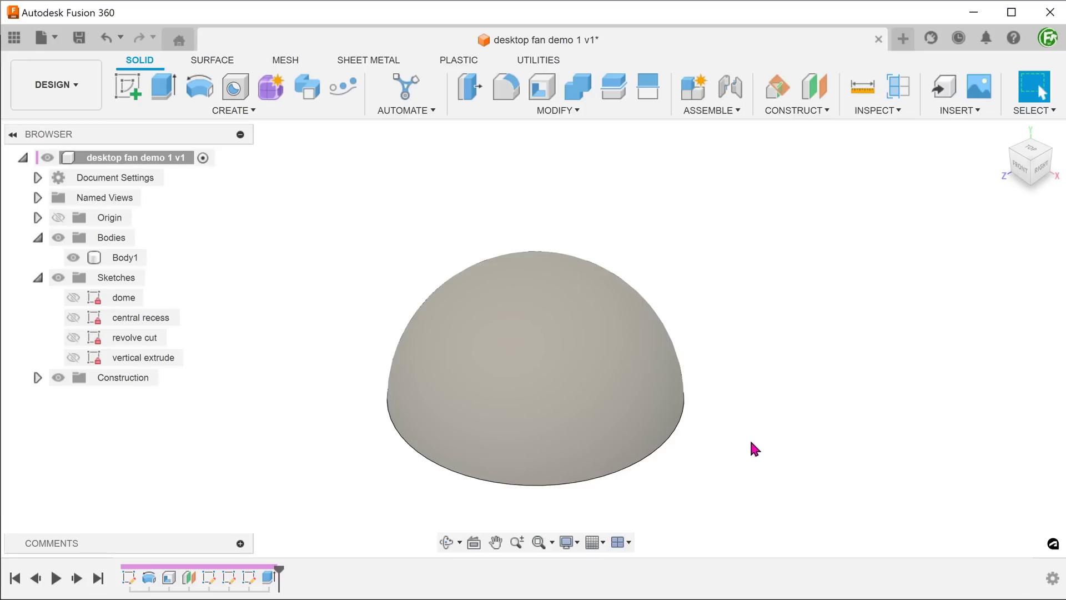
pyautogui.press('f')
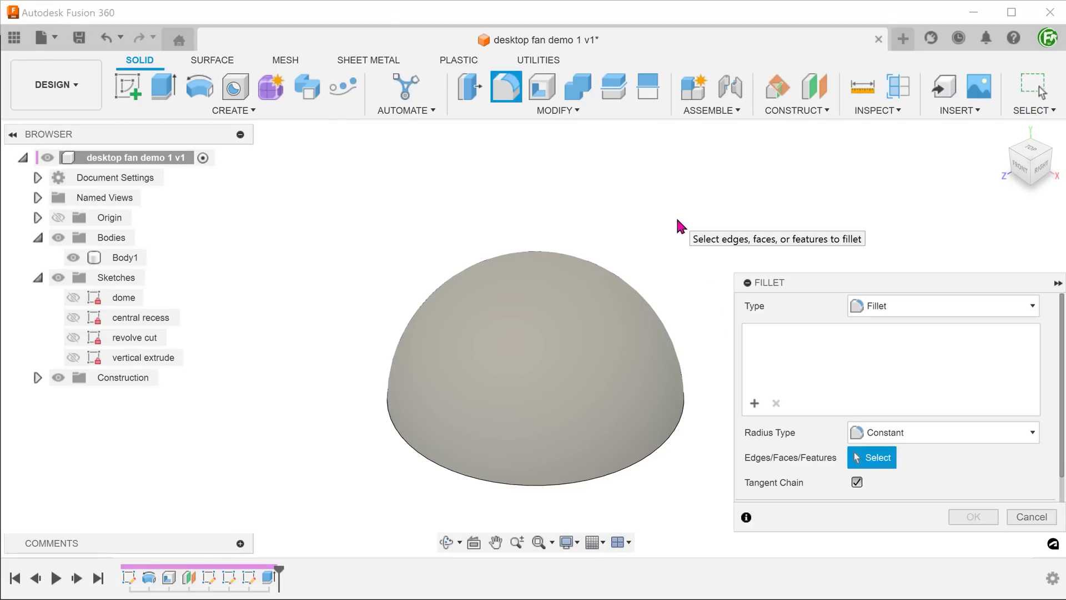
pyautogui.keyDown('shift'); pyautogui.moveTo(676, 217); pyautogui.dragTo(210, 452, button='middle'); pyautogui.keyUp('shift')
pyautogui.click(412, 243)
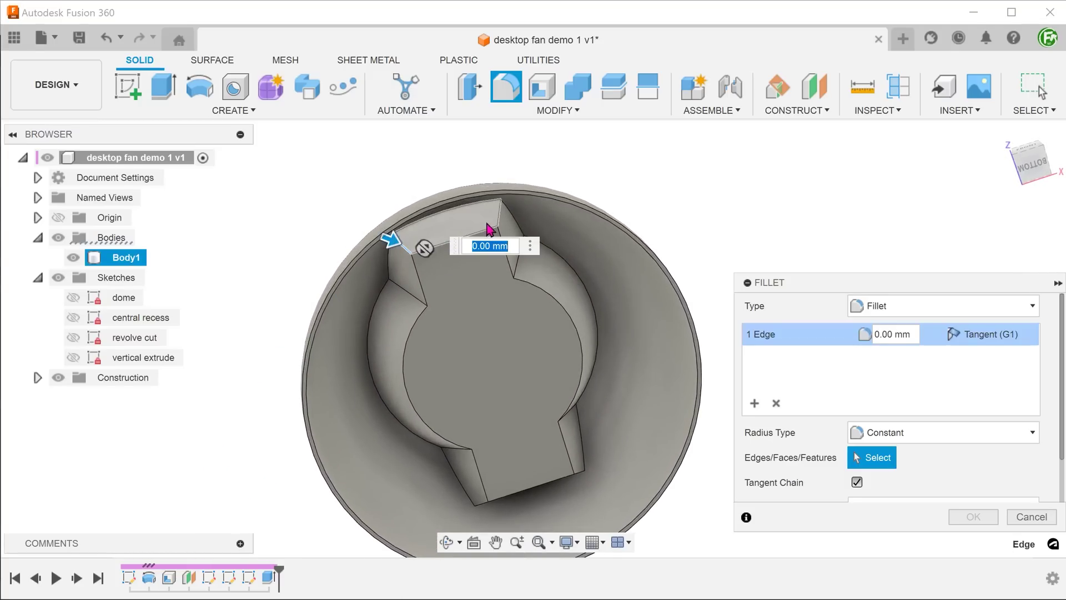
pyautogui.click(507, 216)
pyautogui.keyDown('shift'); pyautogui.moveTo(507, 216); pyautogui.dragTo(564, 424, button='middle'); pyautogui.keyUp('shift')
pyautogui.click(528, 231)
pyautogui.click(569, 369)
pyautogui.click(464, 404)
pyautogui.click(489, 453)
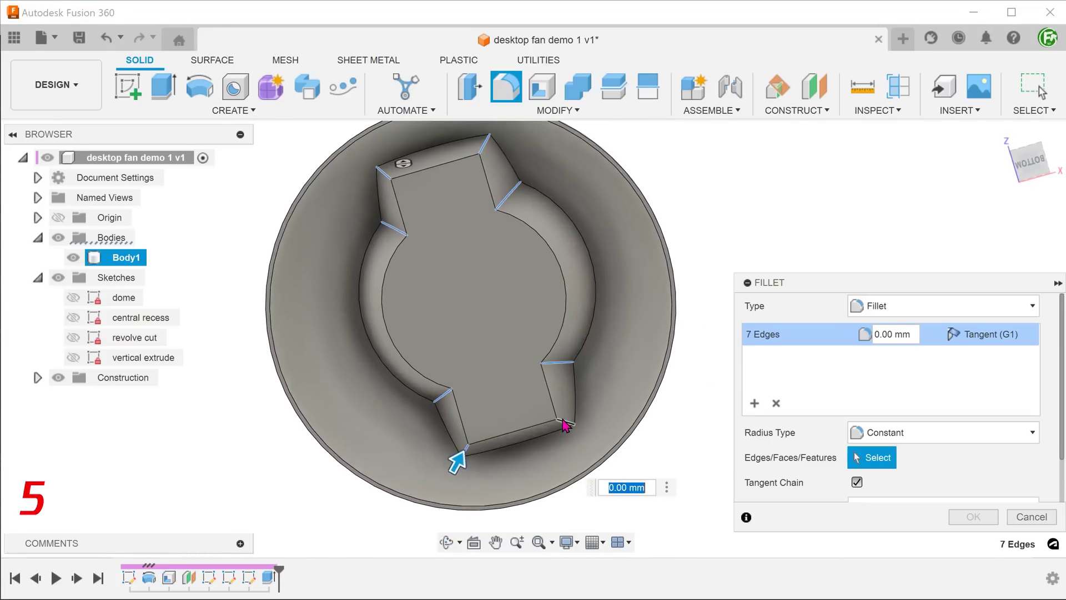
pyautogui.click(564, 422)
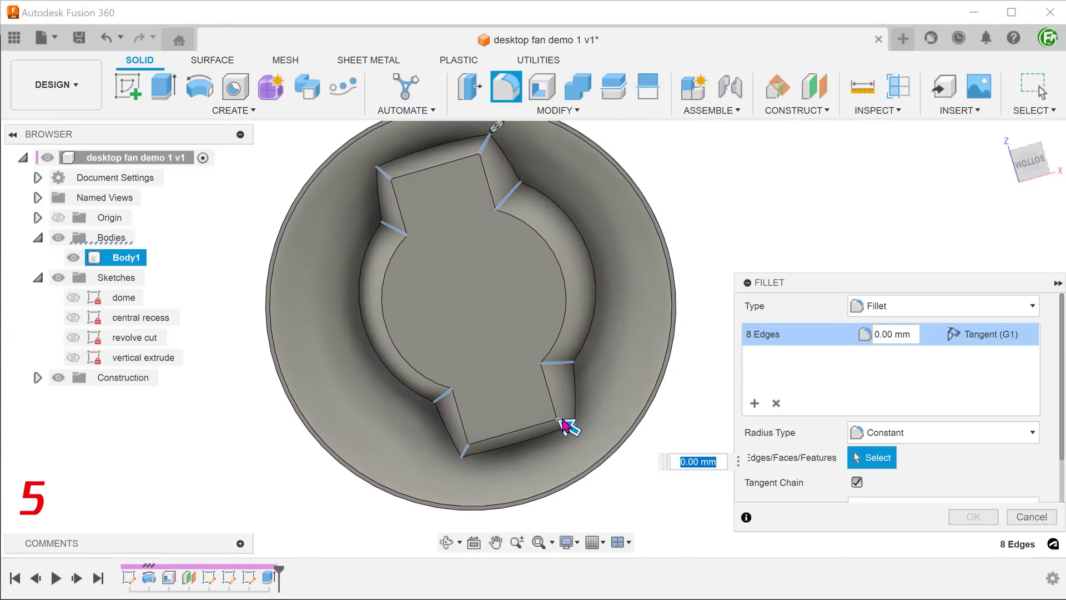
pyautogui.write('5')
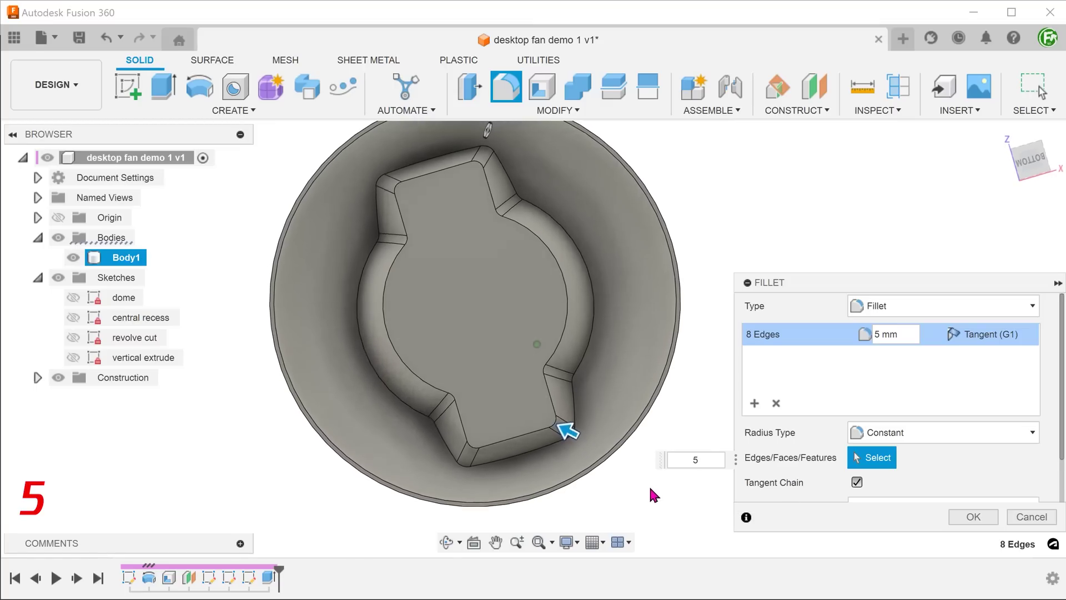
pyautogui.click(955, 516)
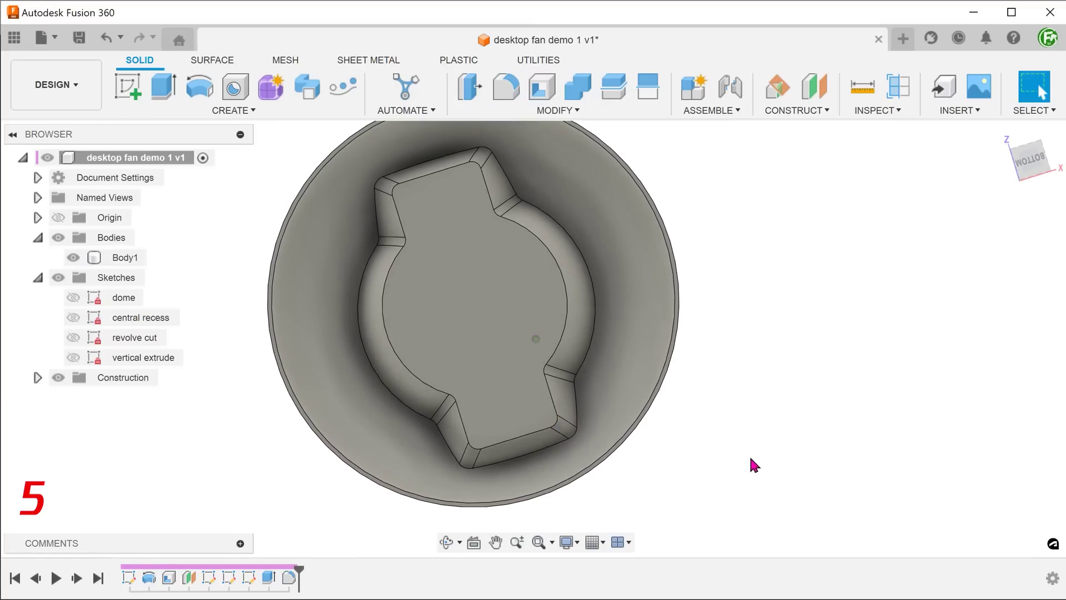
# Step: Shell the body with a 2 mm inside thickness, removing the dome's outer spherical face
pyautogui.keyDown('shift'); pyautogui.moveTo(750, 459); pyautogui.dragTo(767, 298, button='middle'); pyautogui.keyUp('shift')
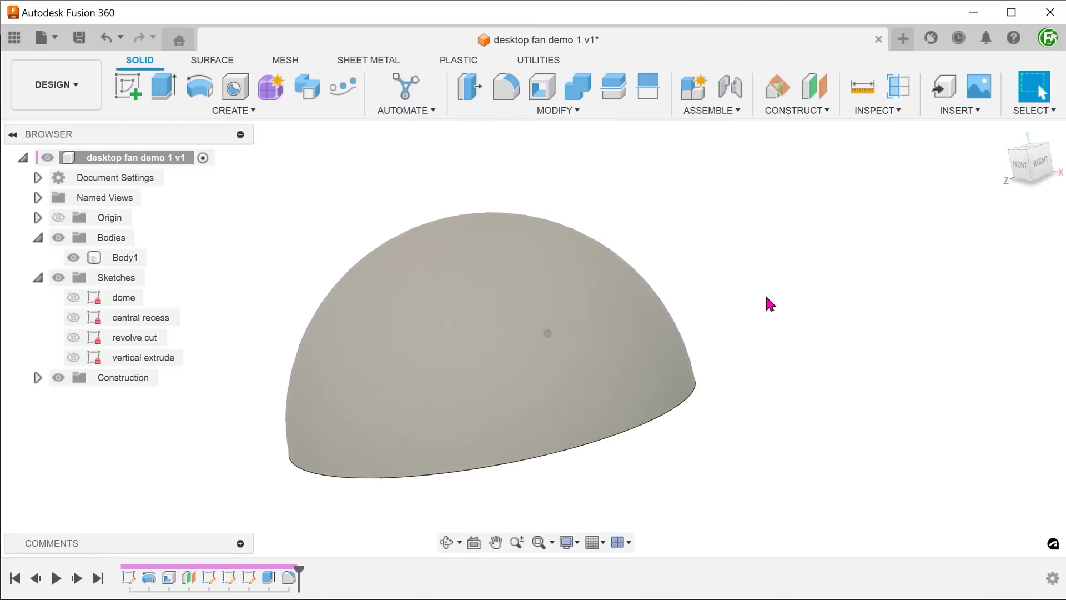
pyautogui.press('F6')
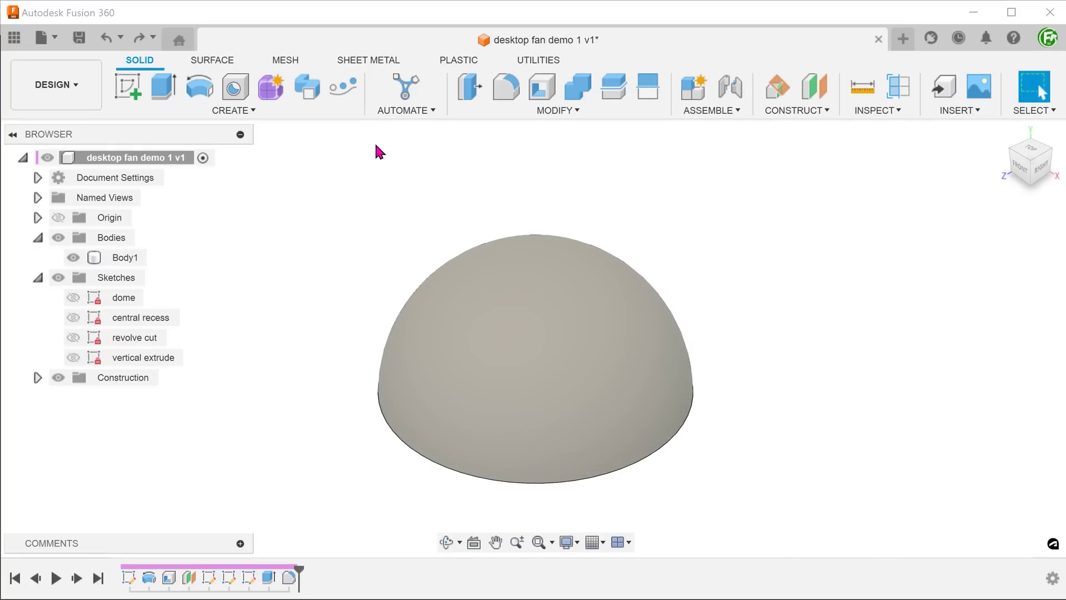
pyautogui.click(491, 112)
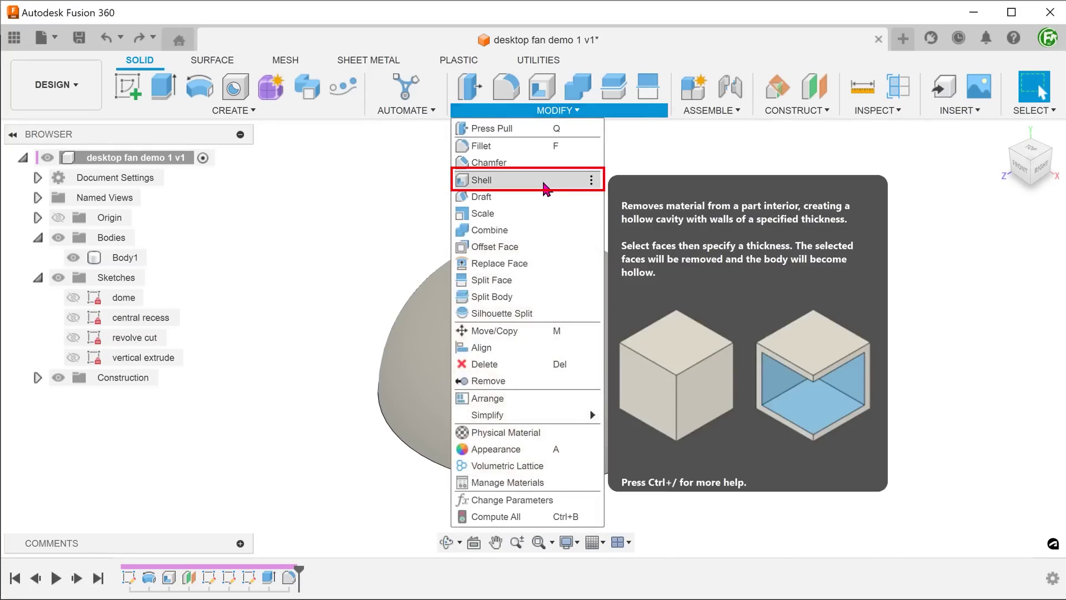
pyautogui.click(544, 181)
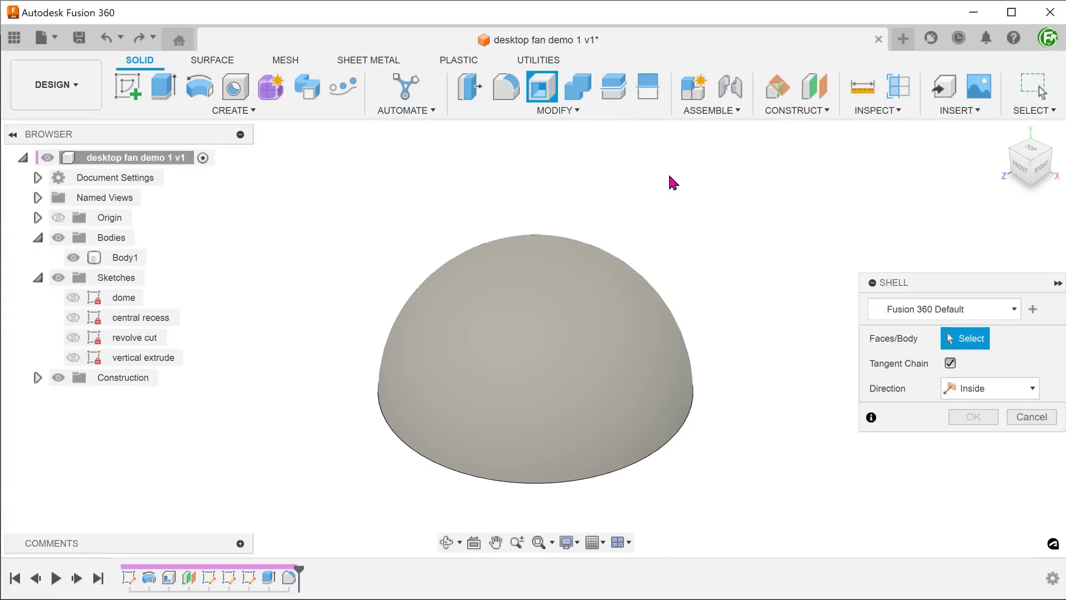
pyautogui.click(640, 318)
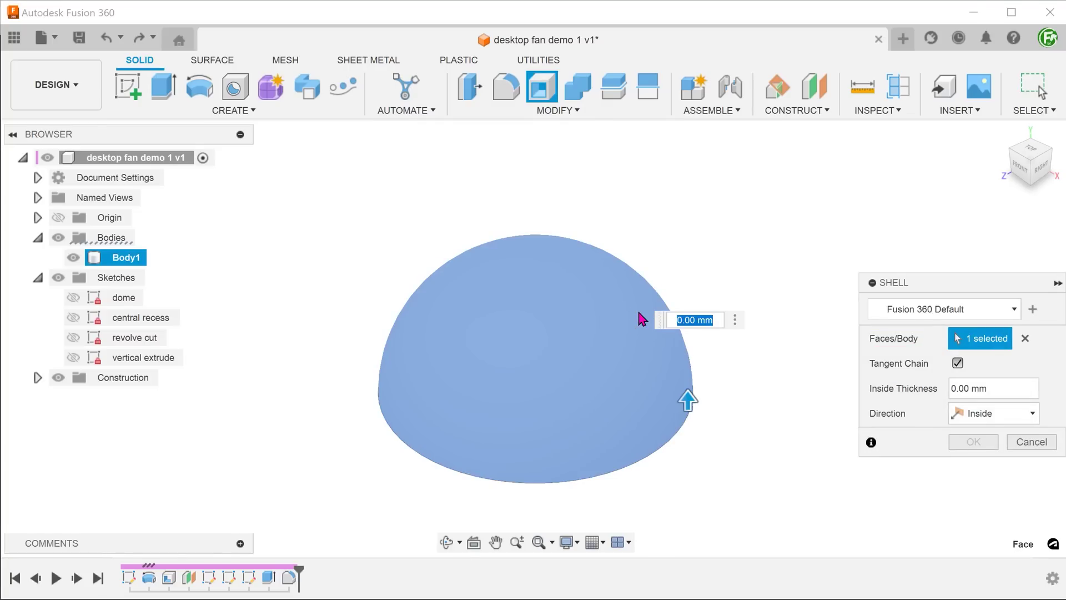
pyautogui.write('2')
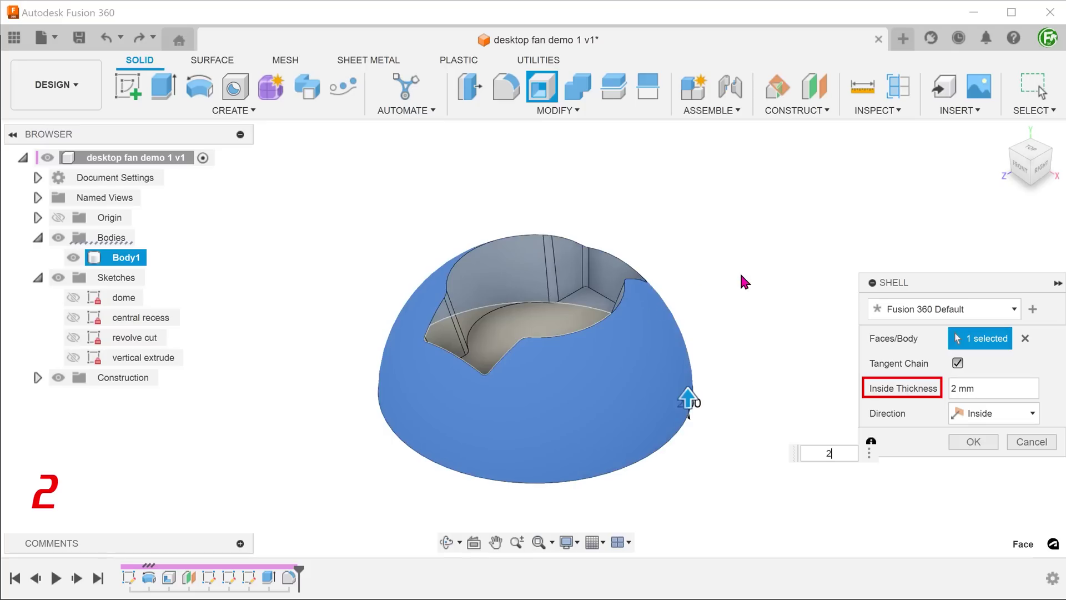
pyautogui.click(966, 445)
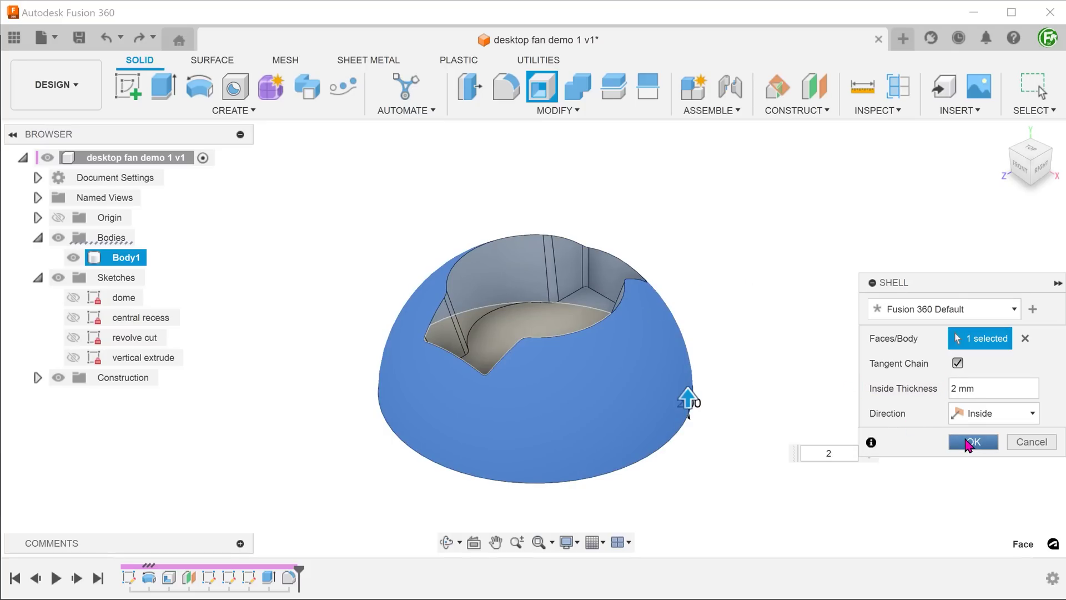
# Step: Inspect the shelled dome's wall thickness in a section analysis on the XY plane and discard the analysis
pyautogui.click(897, 88)
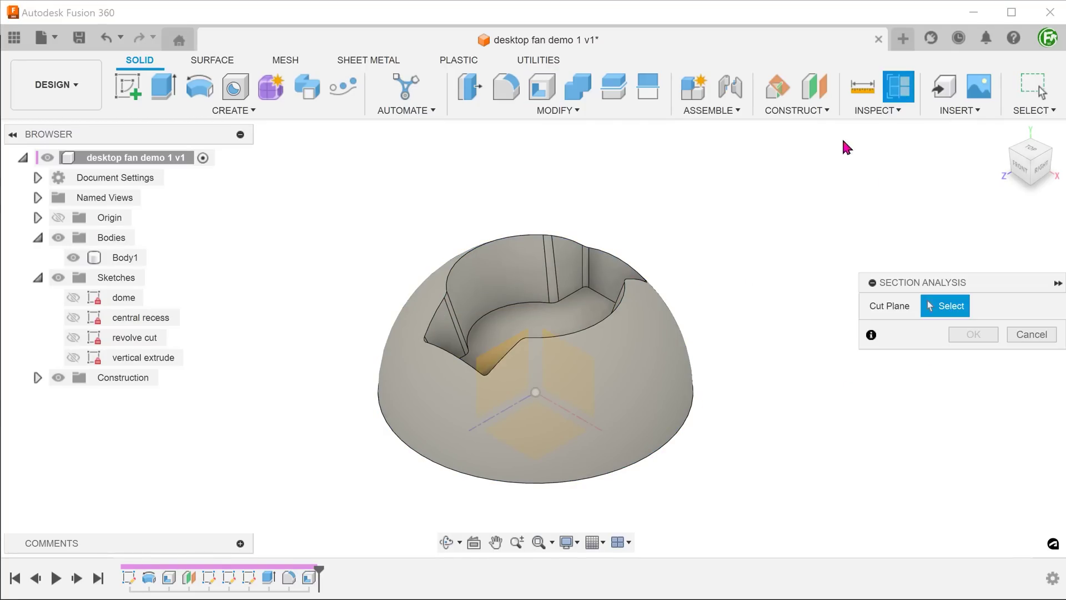
pyautogui.click(582, 375)
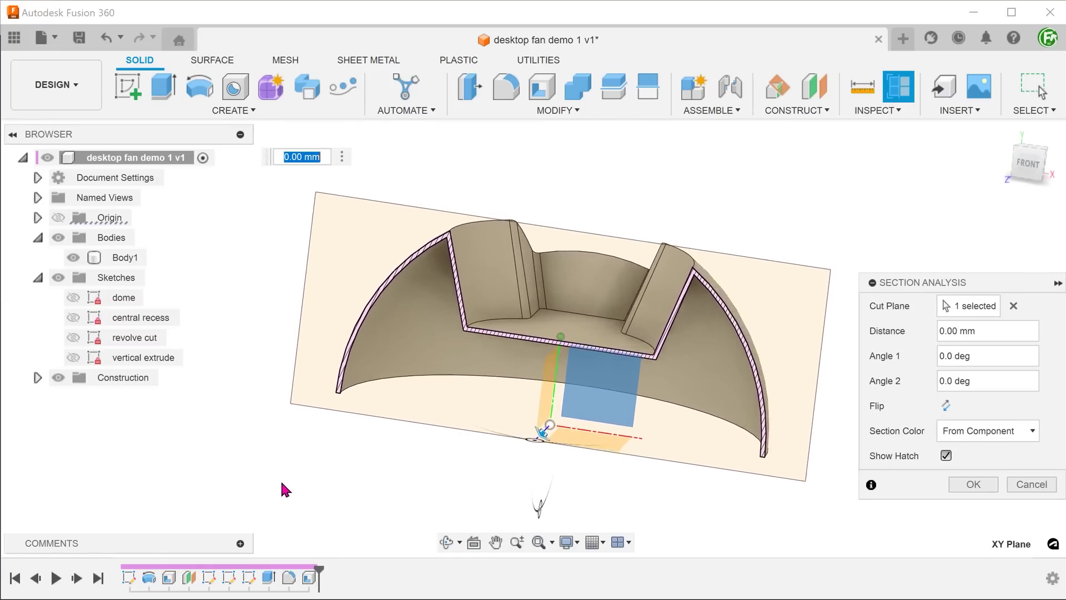
pyautogui.press('Escape')
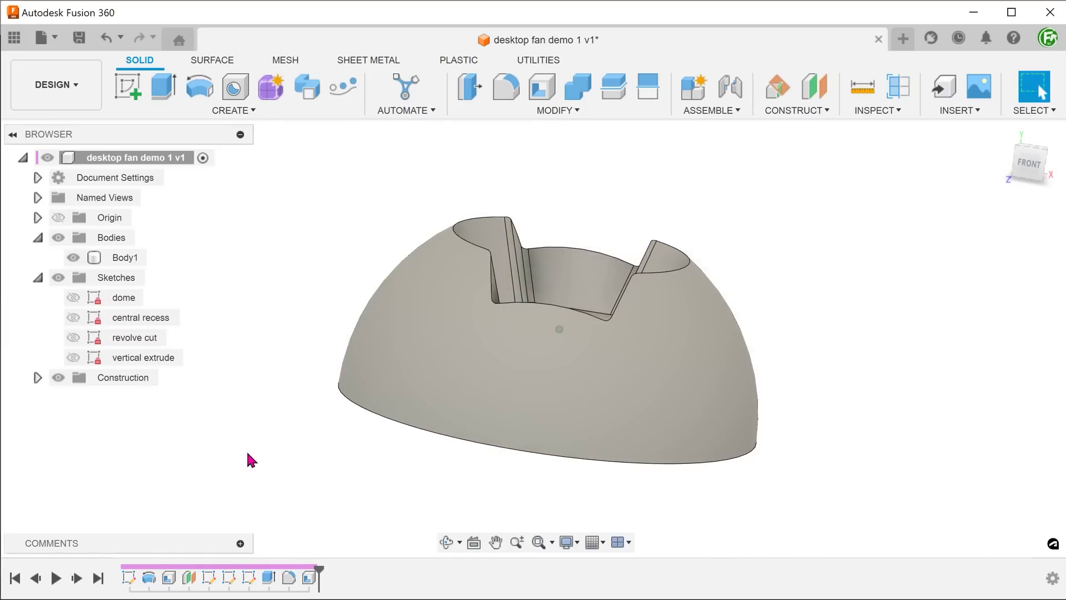
pyautogui.press('F6')
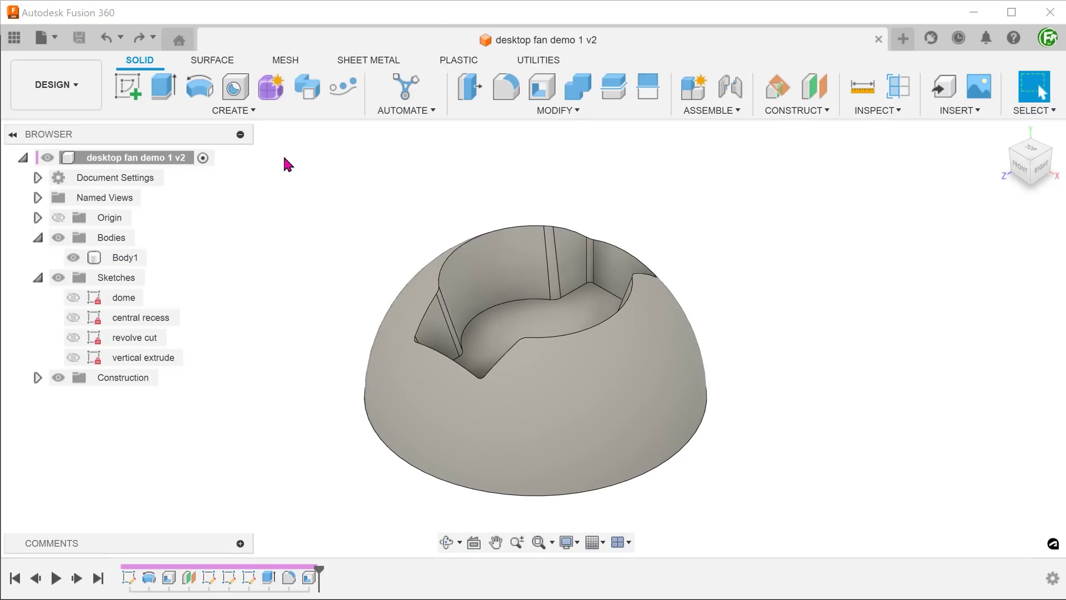
# Step: Offset the chain of recess wall faces inside the dome by 7 mm as a new surface body
pyautogui.click(209, 60)
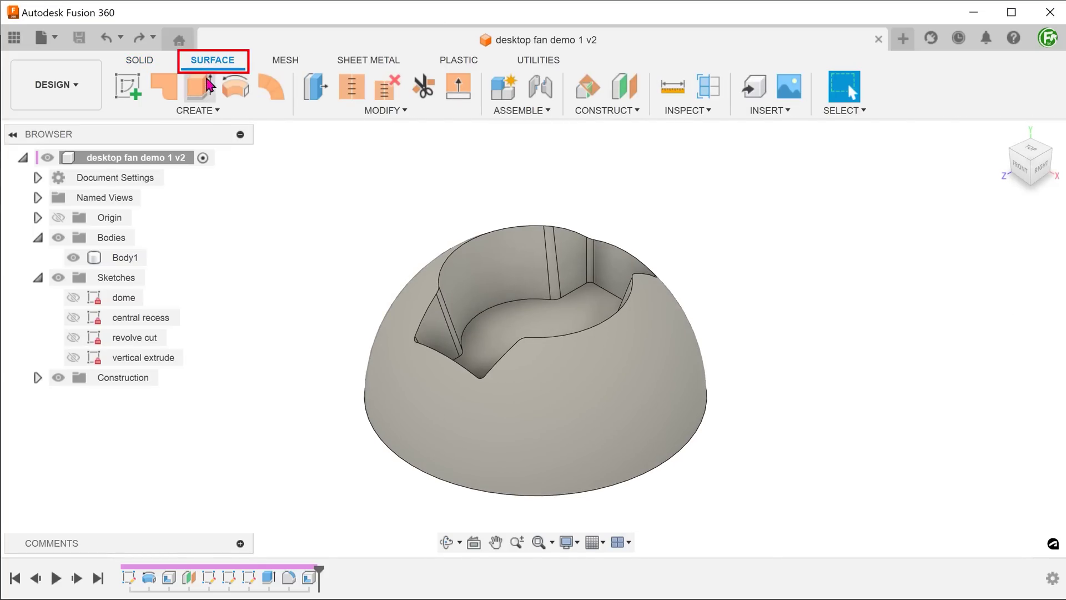
pyautogui.click(213, 111)
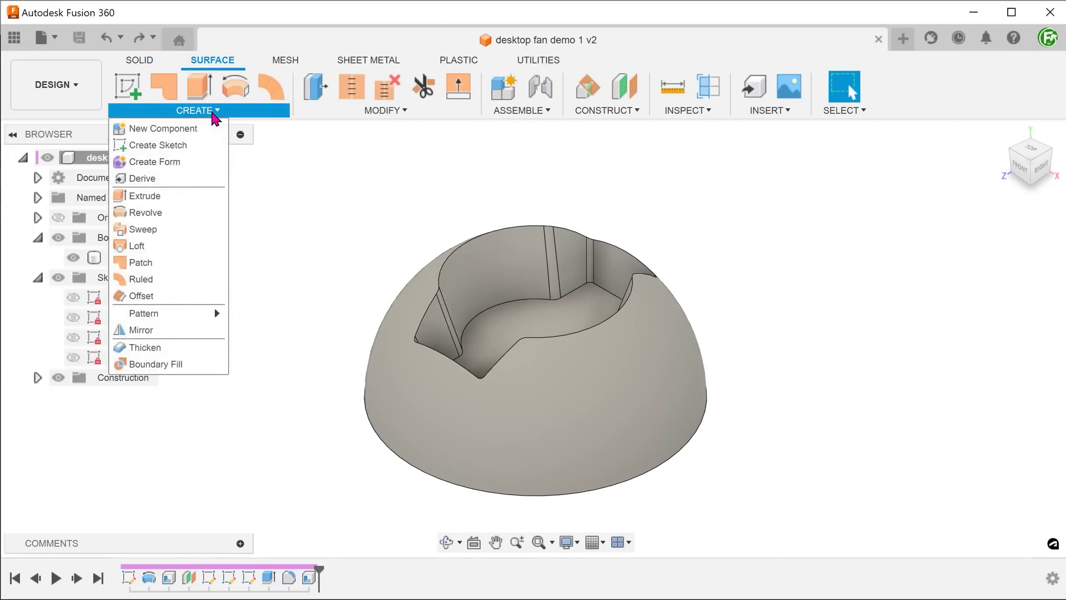
pyautogui.click(173, 296)
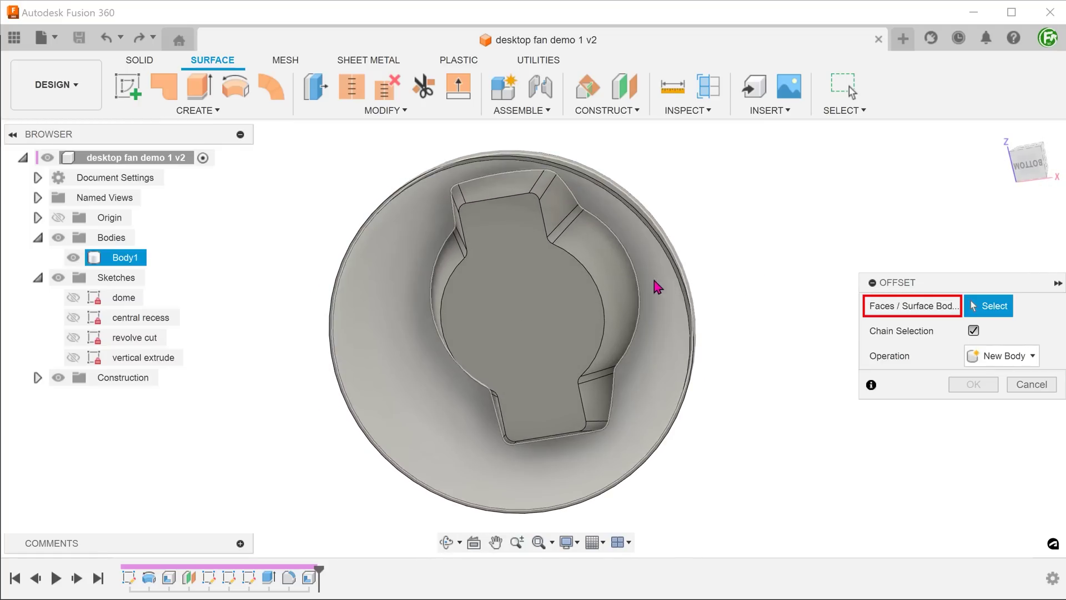
pyautogui.click(616, 287)
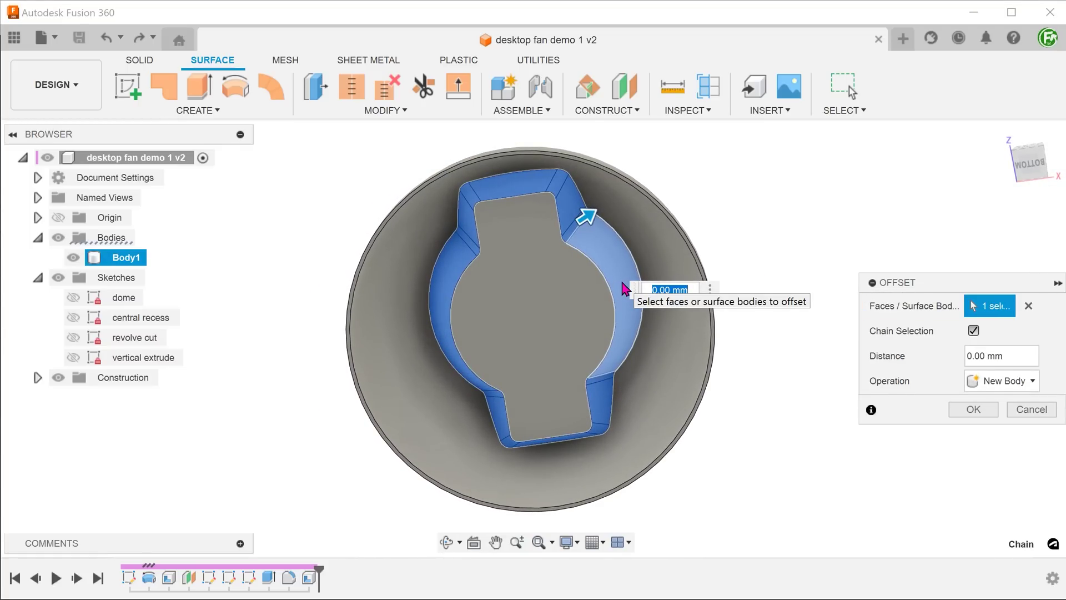
pyautogui.write('7')
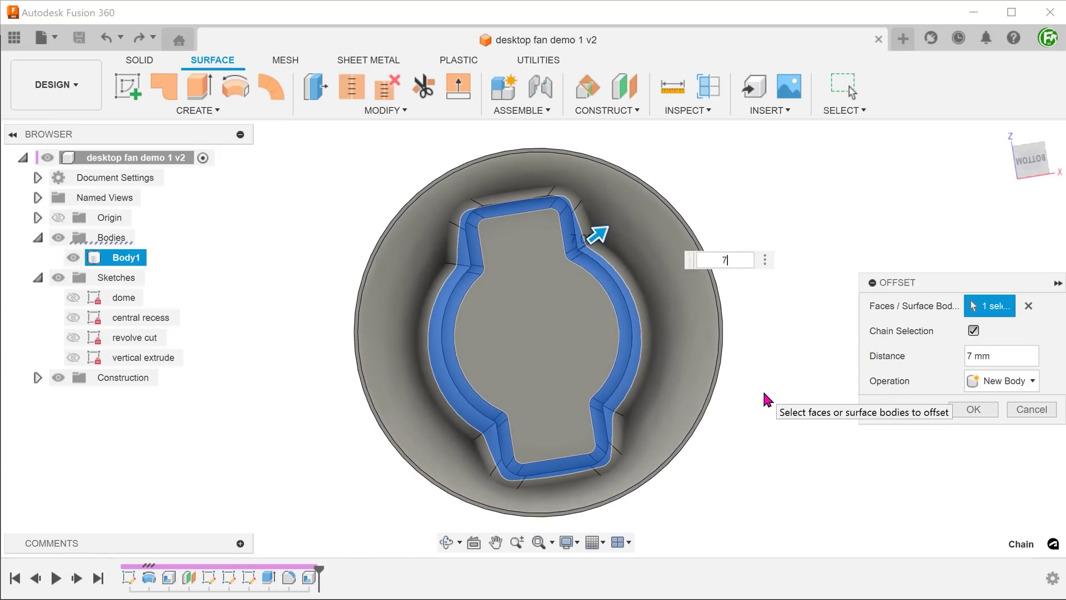
pyautogui.click(967, 410)
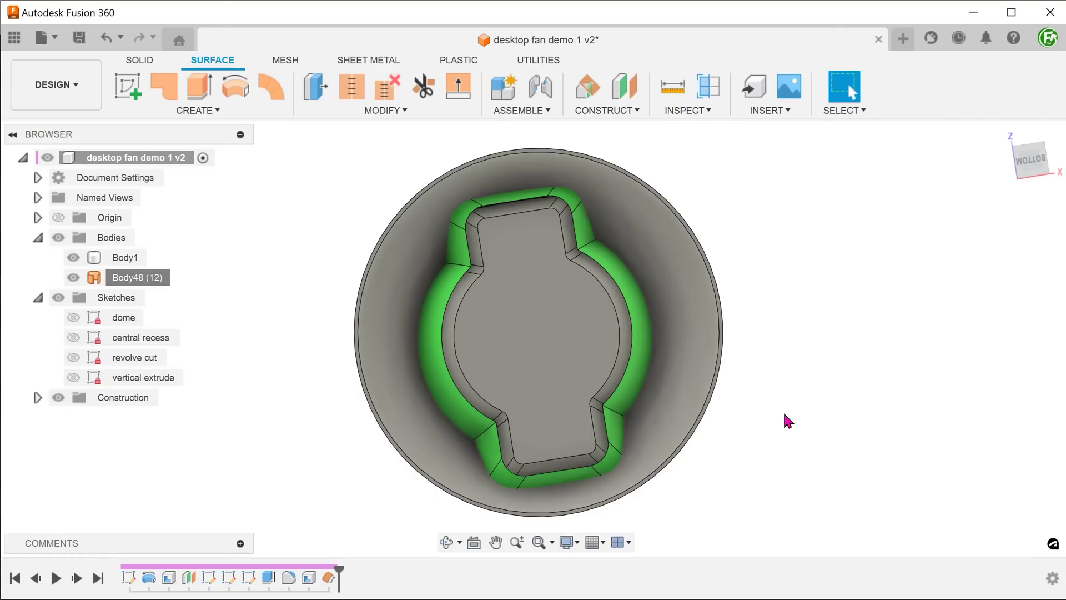
# Step: Split the dome body using the offset surface body as the splitting tool, with Extend Splitting Tool(s) enabled
pyautogui.keyDown('shift'); pyautogui.moveTo(815, 301); pyautogui.dragTo(825, 251, button='middle'); pyautogui.keyUp('shift')
pyautogui.press('F6')
pyautogui.click(999, 134)
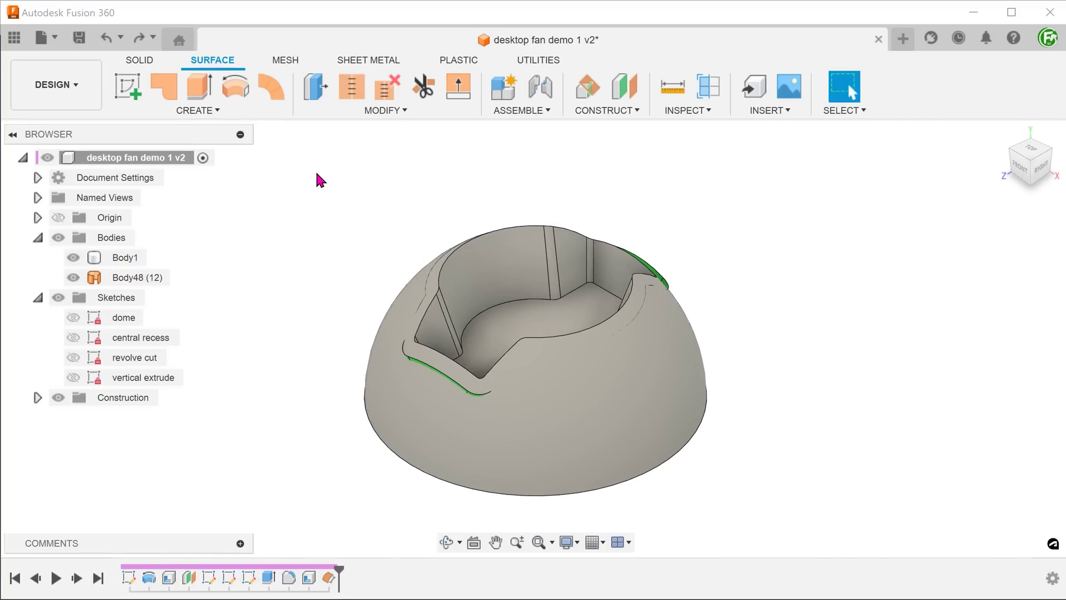
pyautogui.click(335, 113)
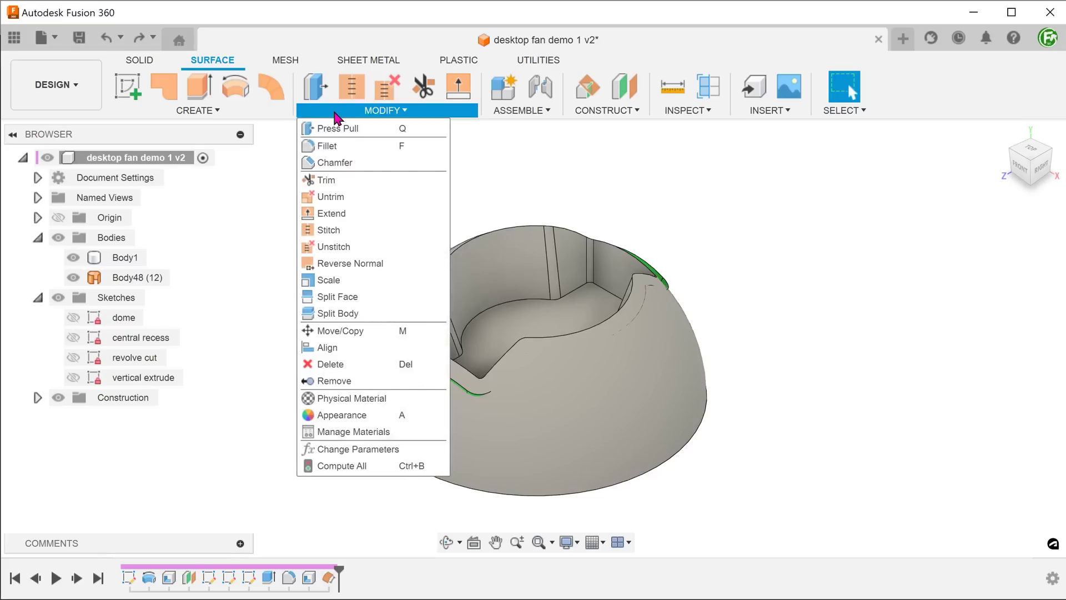
pyautogui.click(367, 314)
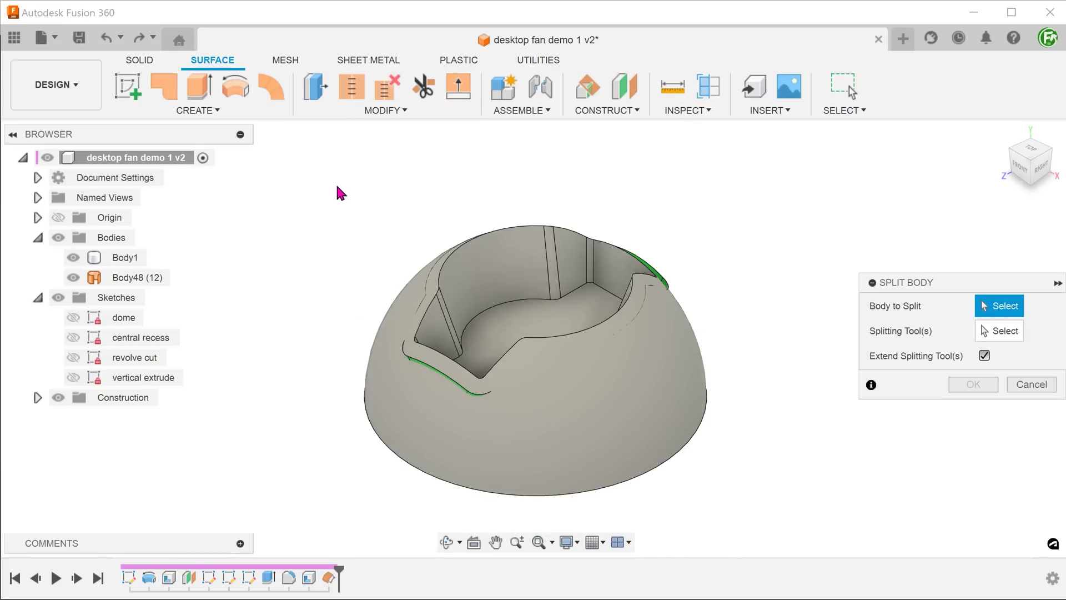
pyautogui.click(498, 449)
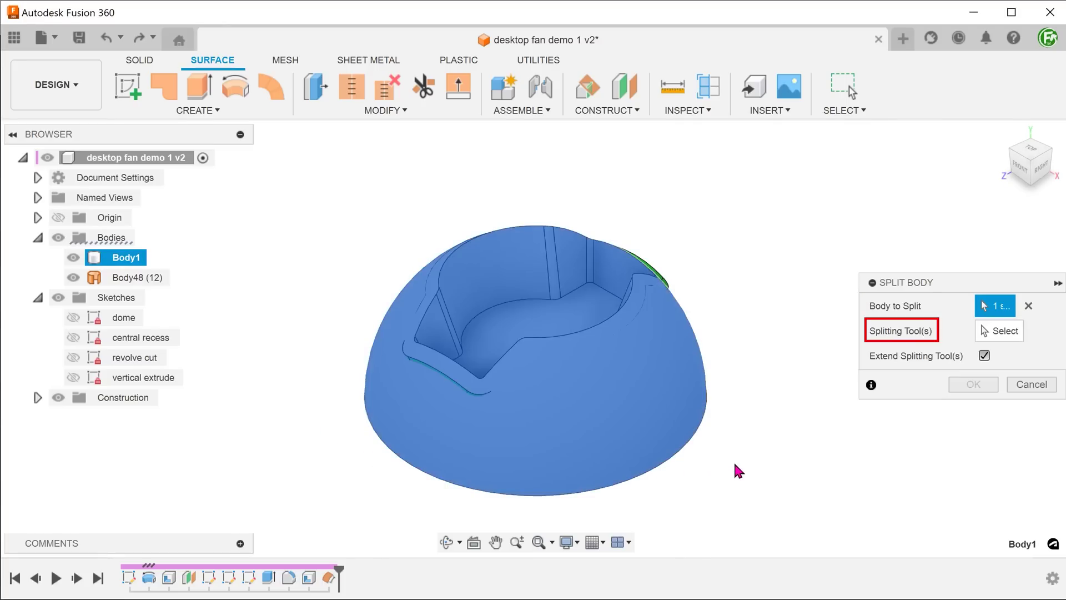
pyautogui.click(986, 337)
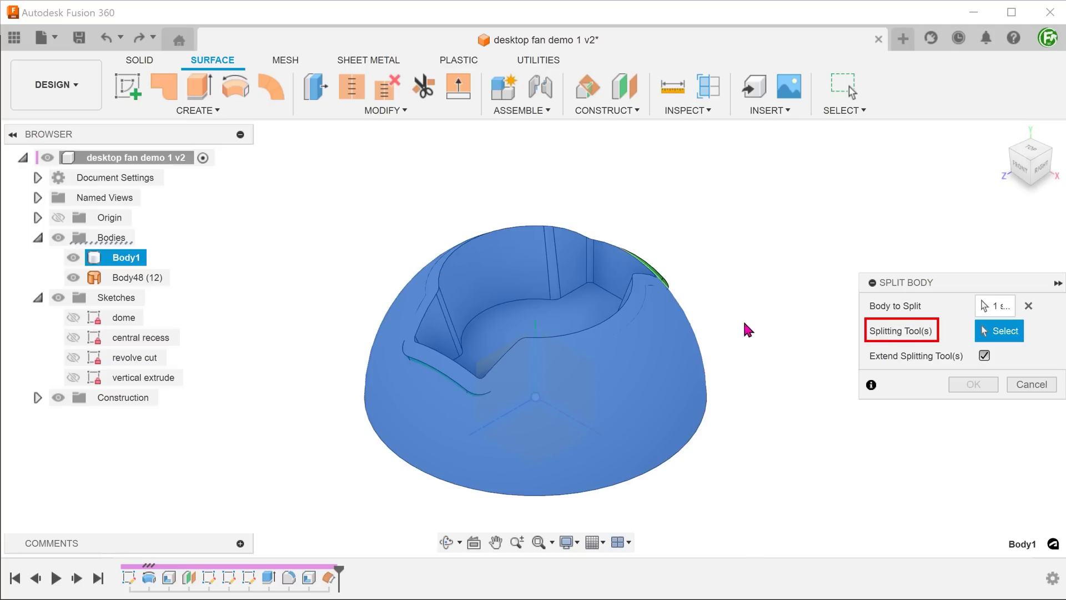
pyautogui.click(624, 338)
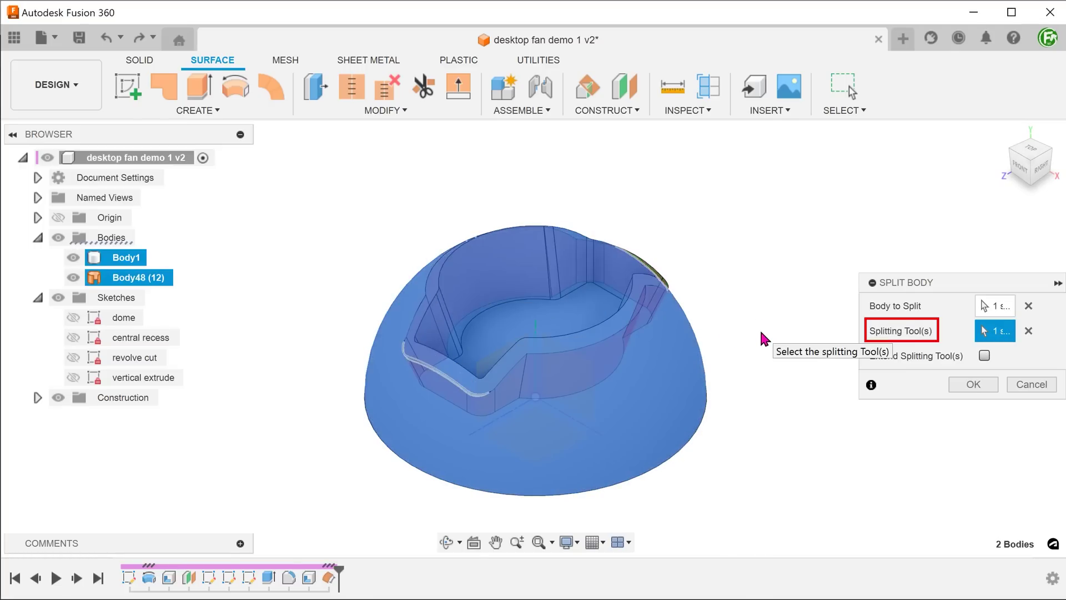
pyautogui.click(984, 356)
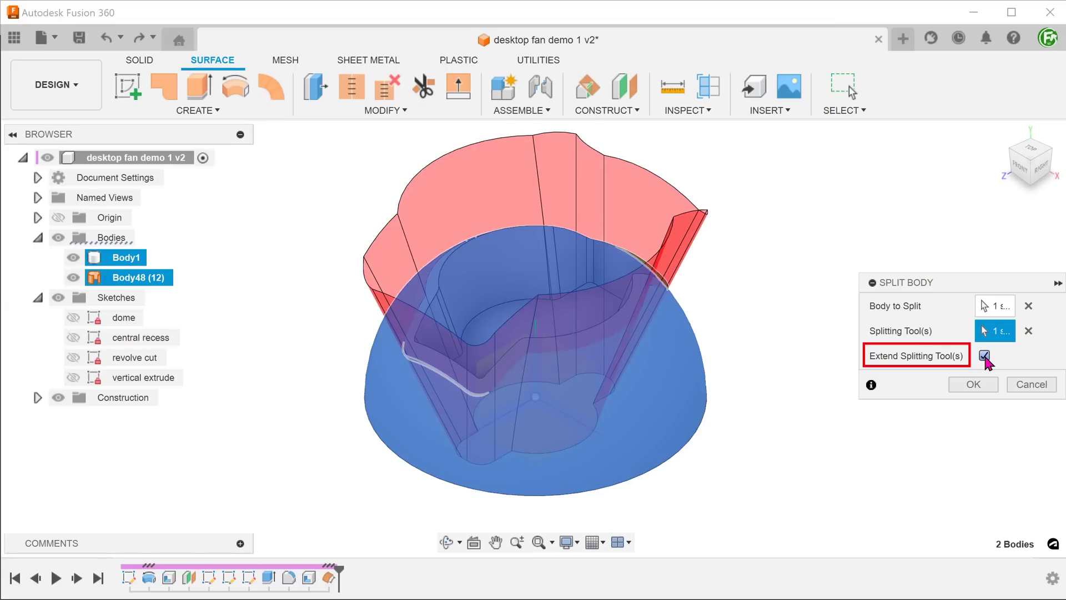
pyautogui.keyDown('shift'); pyautogui.moveTo(771, 294); pyautogui.dragTo(781, 376, button='middle'); pyautogui.keyUp('shift')
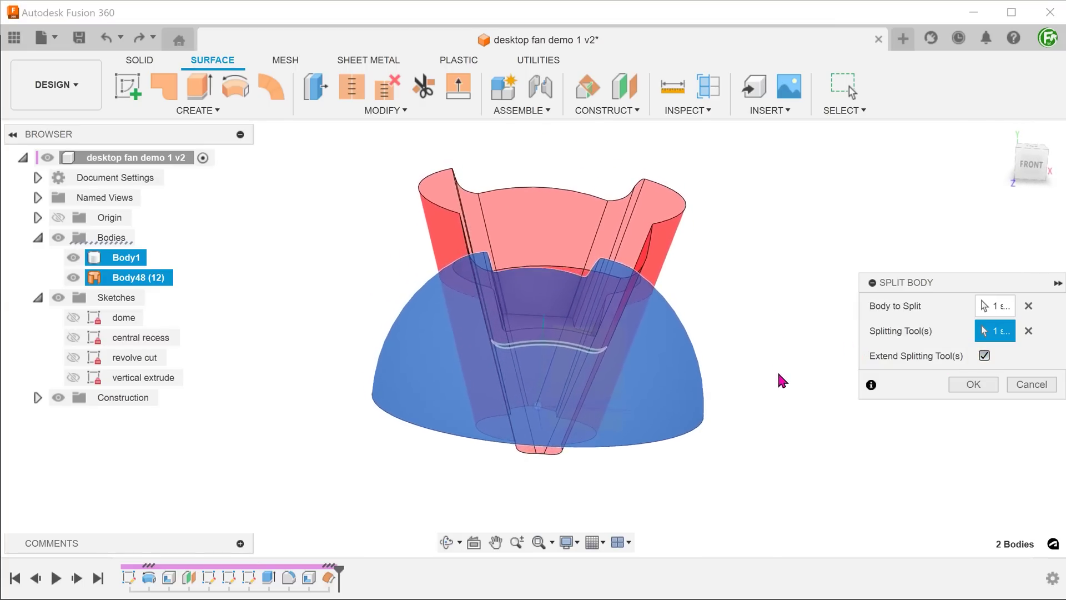
pyautogui.click(966, 384)
# Step: Hide the offset surface body and check the two split solid bodies
pyautogui.keyDown('shift'); pyautogui.moveTo(464, 478); pyautogui.dragTo(255, 323, button='middle'); pyautogui.keyUp('shift')
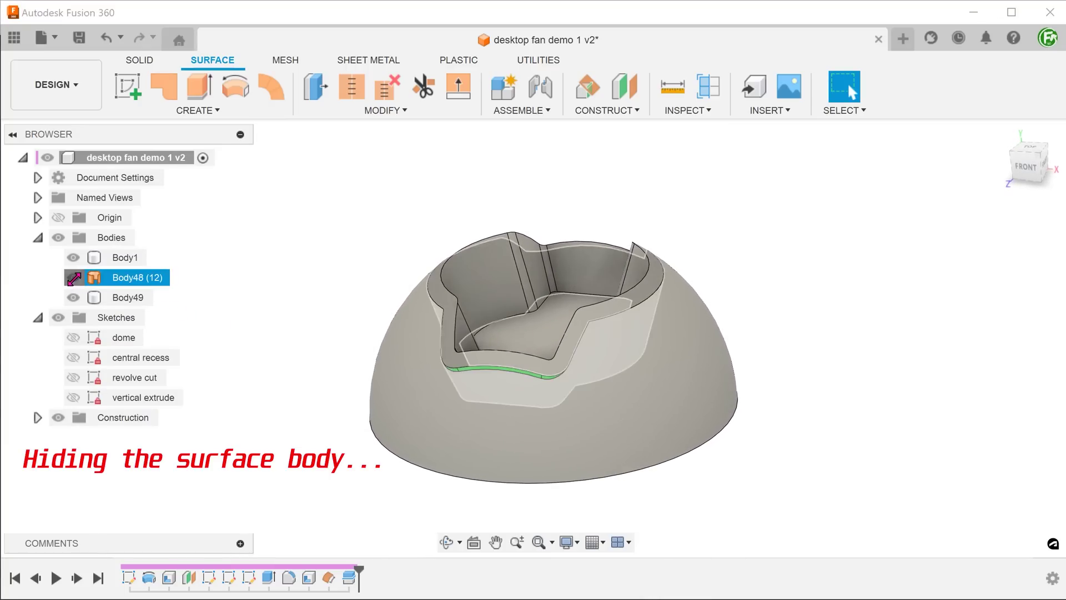
pyautogui.click(73, 277)
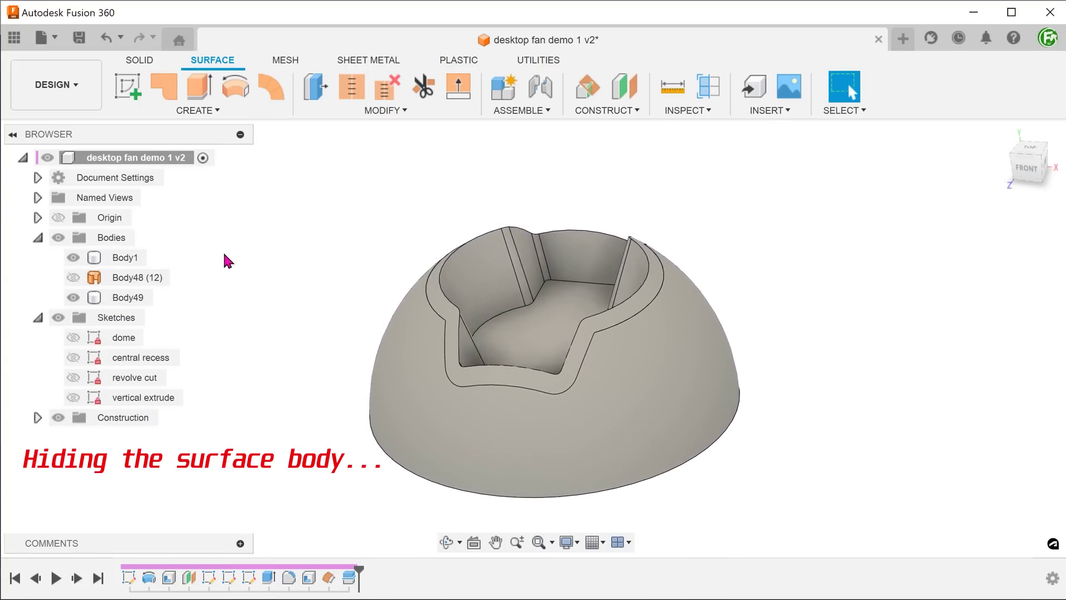
pyautogui.click(126, 258)
pyautogui.click(257, 258)
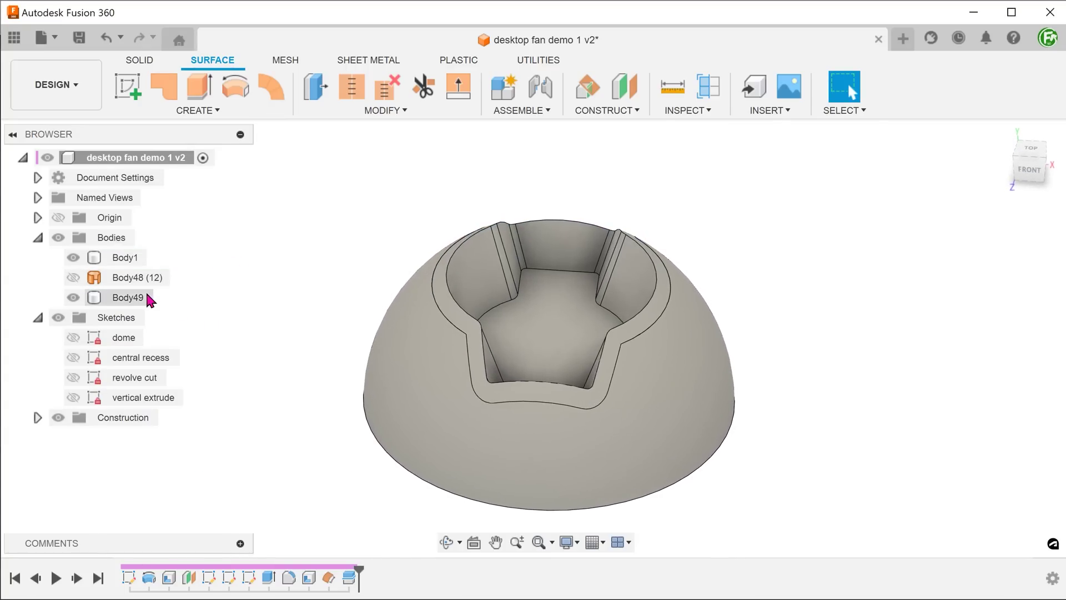
pyautogui.click(145, 298)
pyautogui.click(242, 297)
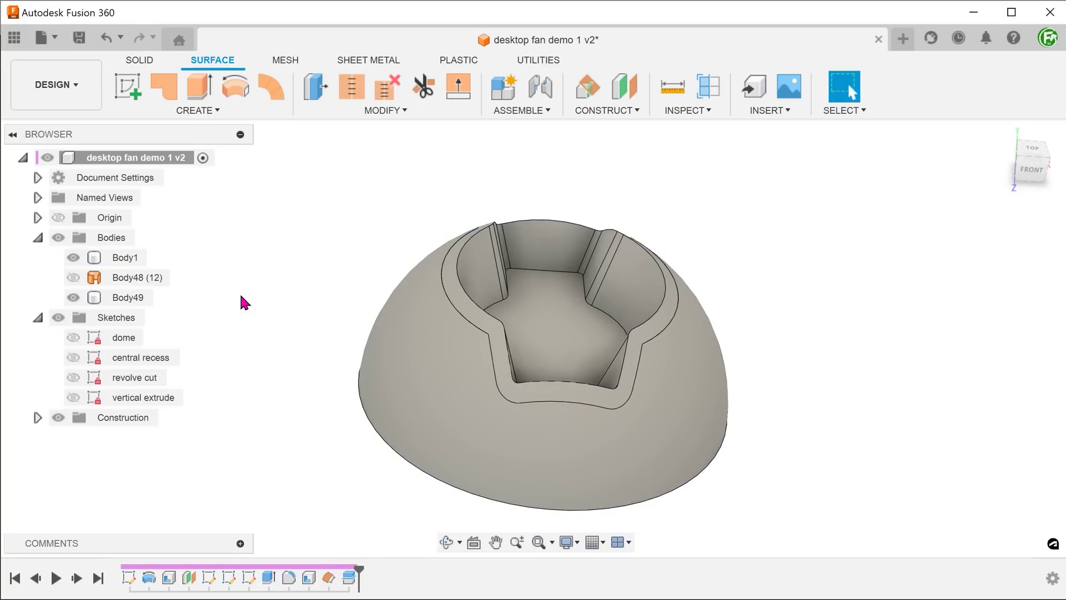
# Step: Rename the inner solid body containing the recess as recess body
pyautogui.click(1012, 138)
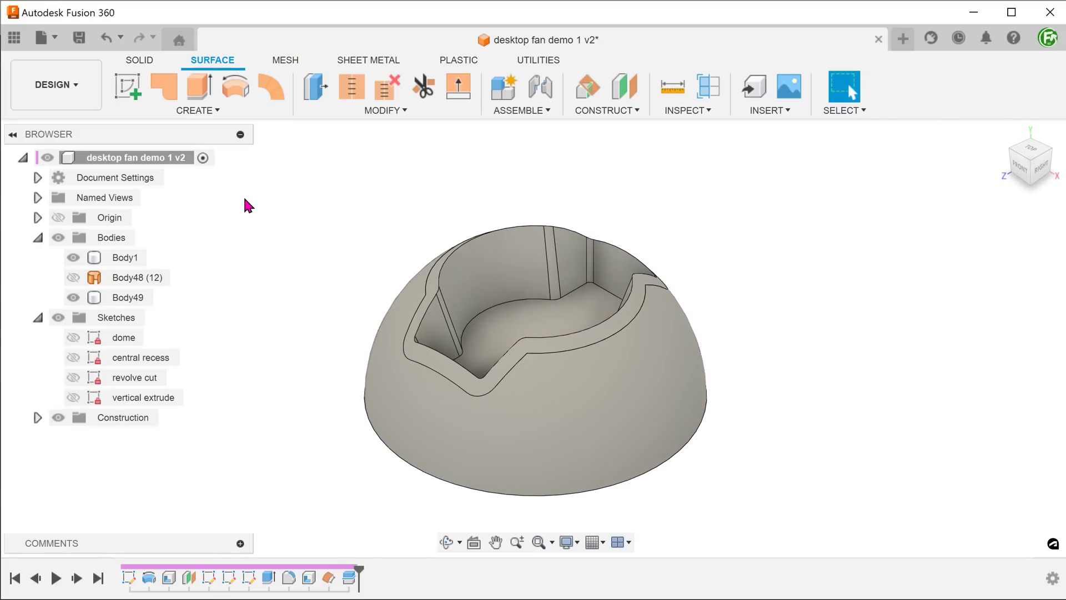
pyautogui.click(120, 257)
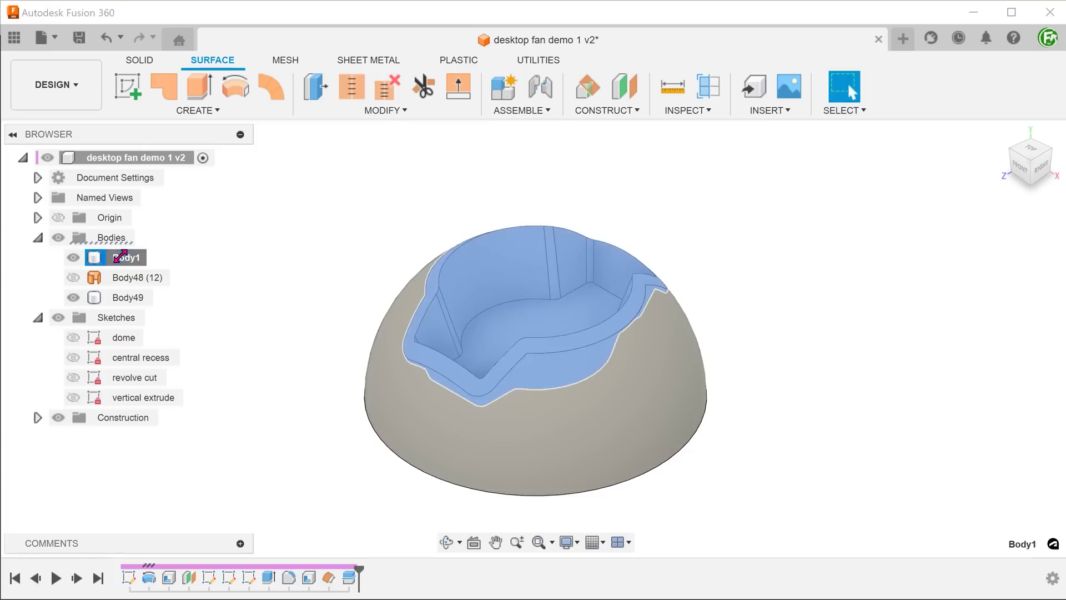
pyautogui.doubleClick(120, 257)
pyautogui.write('recess body')
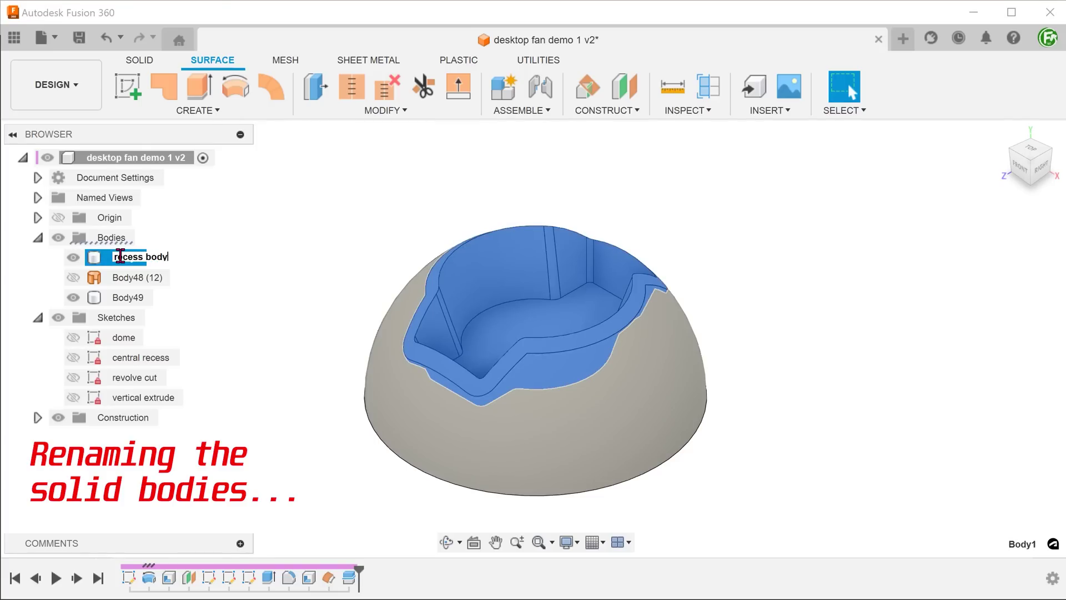
pyautogui.press('Return')
# Step: Rename the outer dome solid body as bottom half and save the design
pyautogui.doubleClick(133, 298)
pyautogui.write('b')
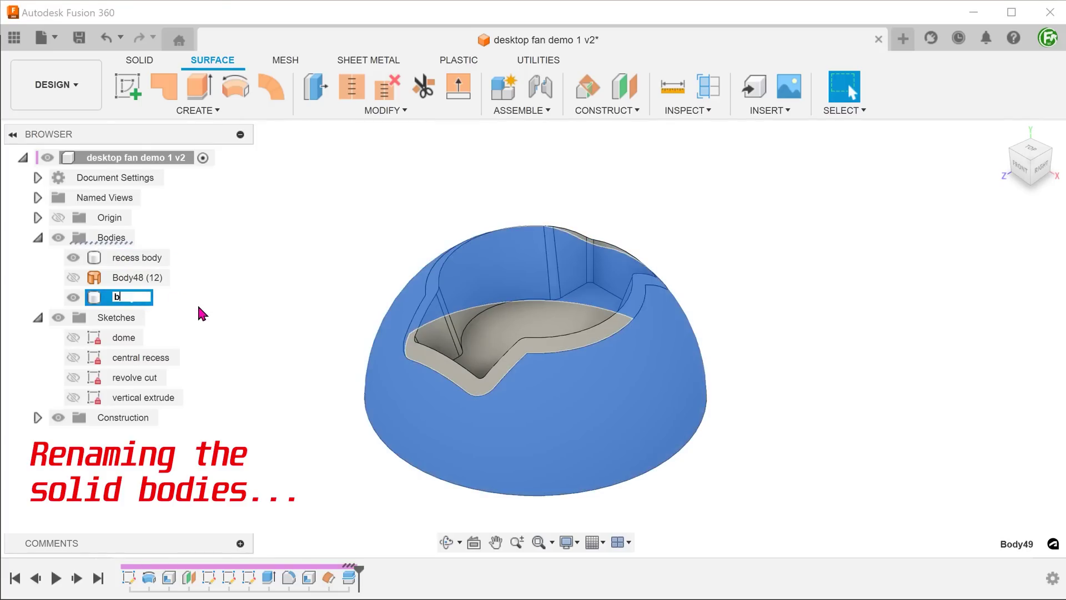
pyautogui.write('ottom half')
pyautogui.press('Return')
pyautogui.click(258, 320)
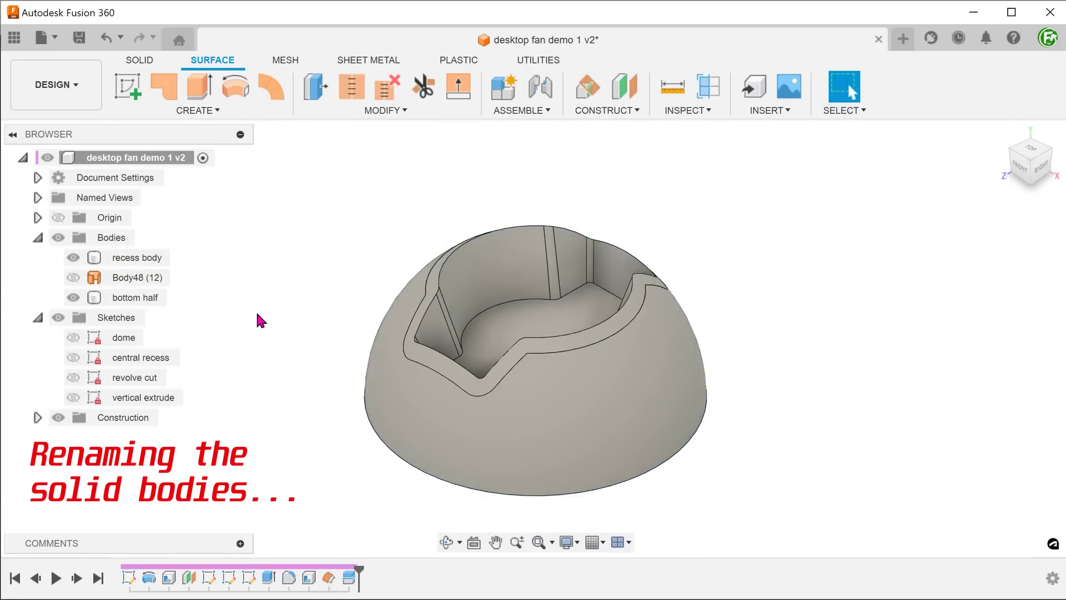
pyautogui.hotkey('ctrl', 's')
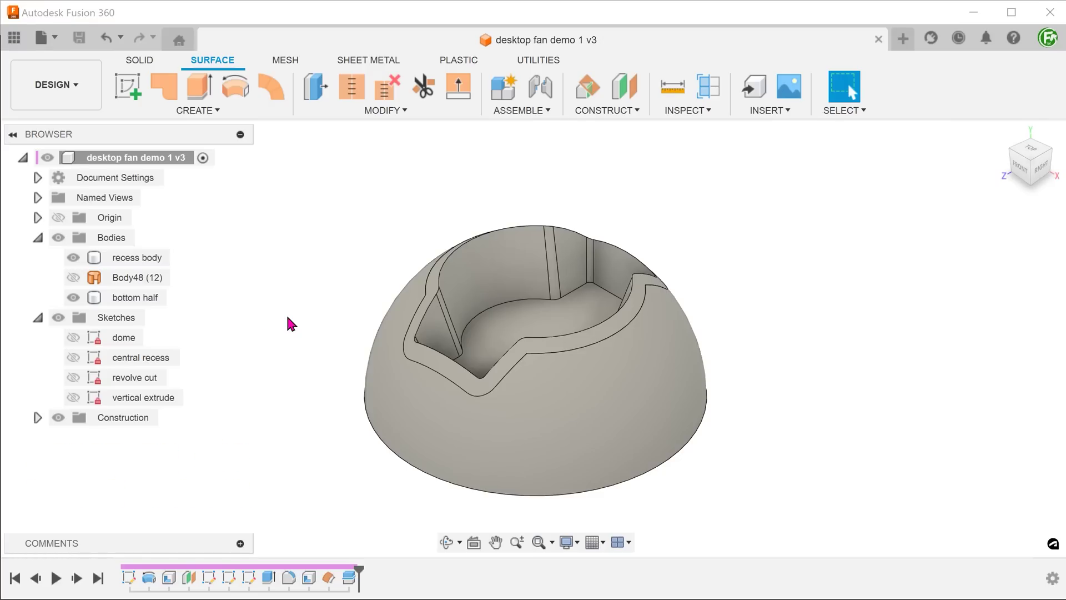
# Step: Show the revolve cut sketch and set up a solid Revolve of its rectangular profile around the vertical Y axis
pyautogui.click(73, 377)
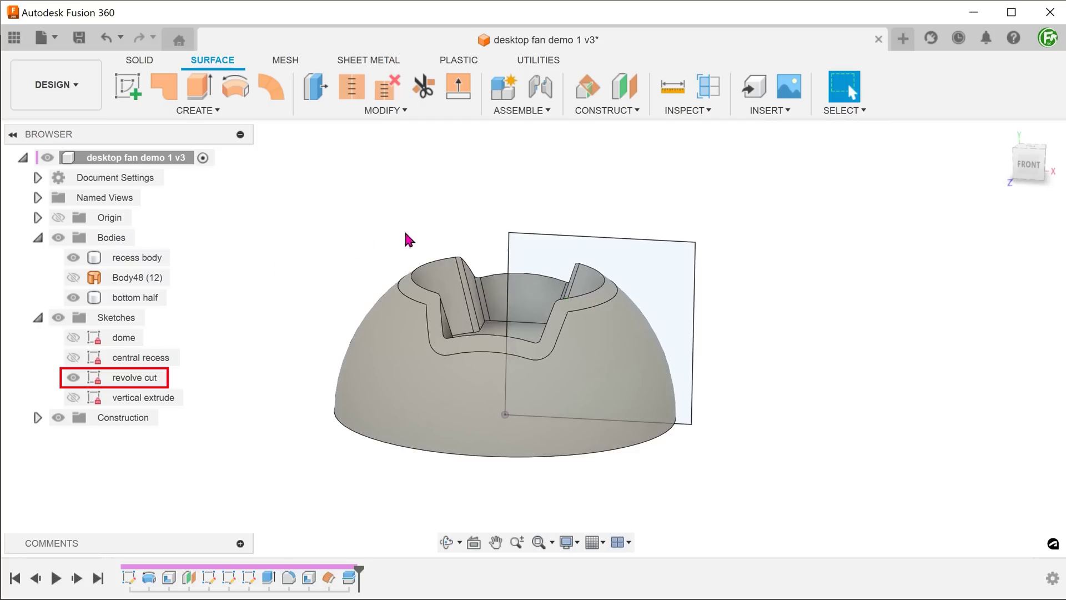
pyautogui.click(539, 247)
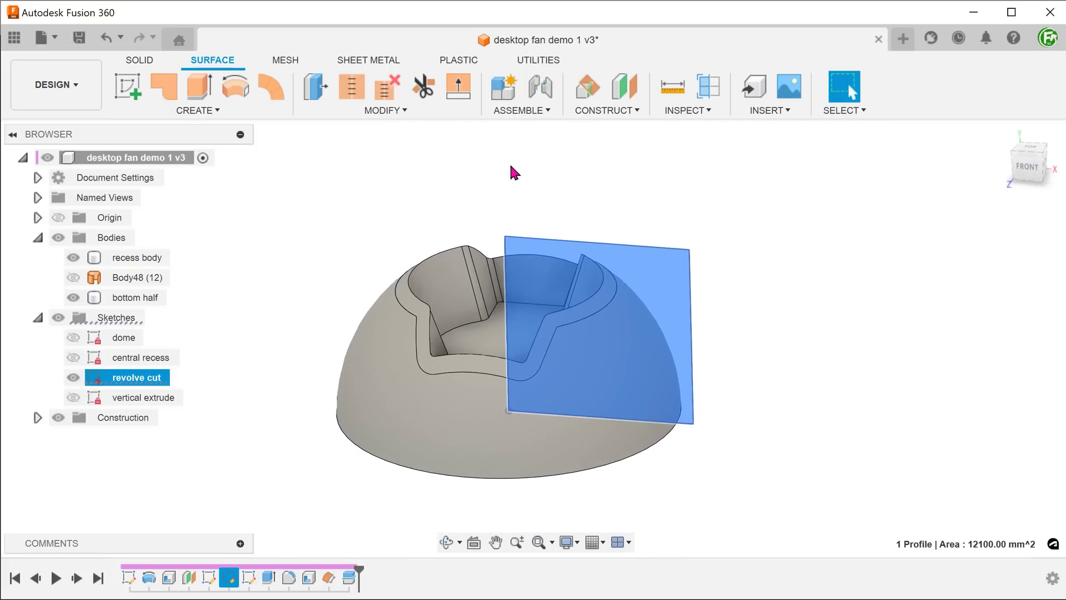
pyautogui.click(139, 61)
pyautogui.click(223, 111)
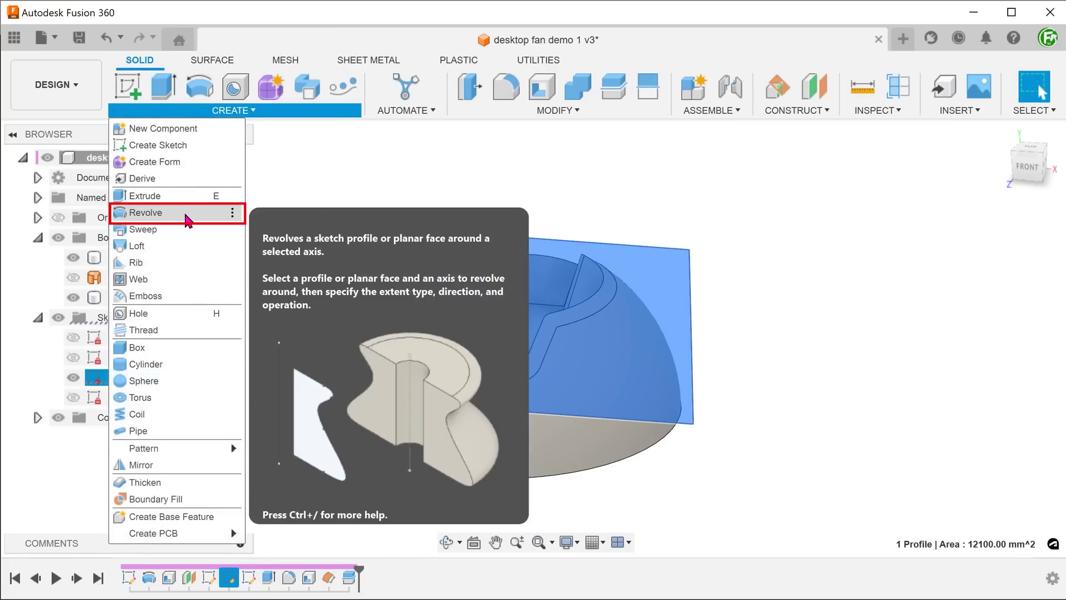
pyautogui.click(187, 214)
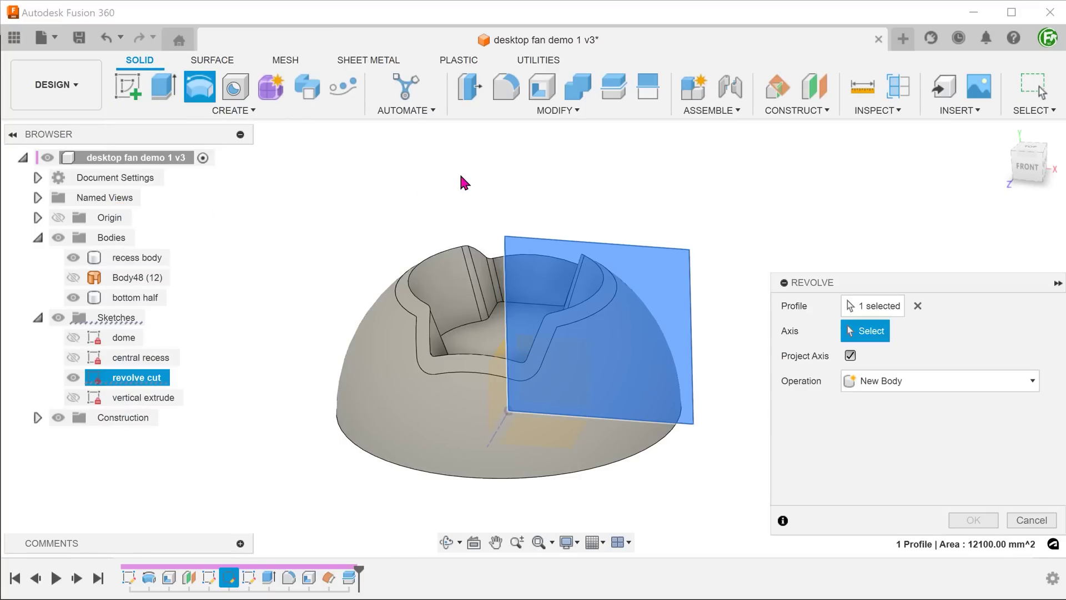
pyautogui.keyDown('shift'); pyautogui.moveTo(424, 185); pyautogui.dragTo(303, 226, button='middle'); pyautogui.keyUp('shift')
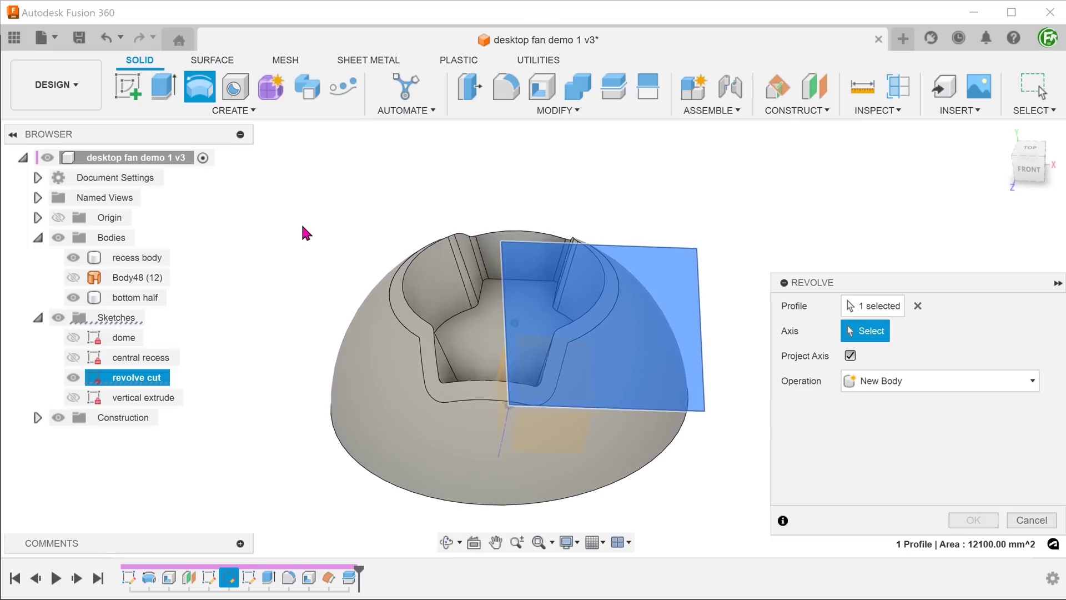
pyautogui.click(510, 362)
pyautogui.click(522, 415)
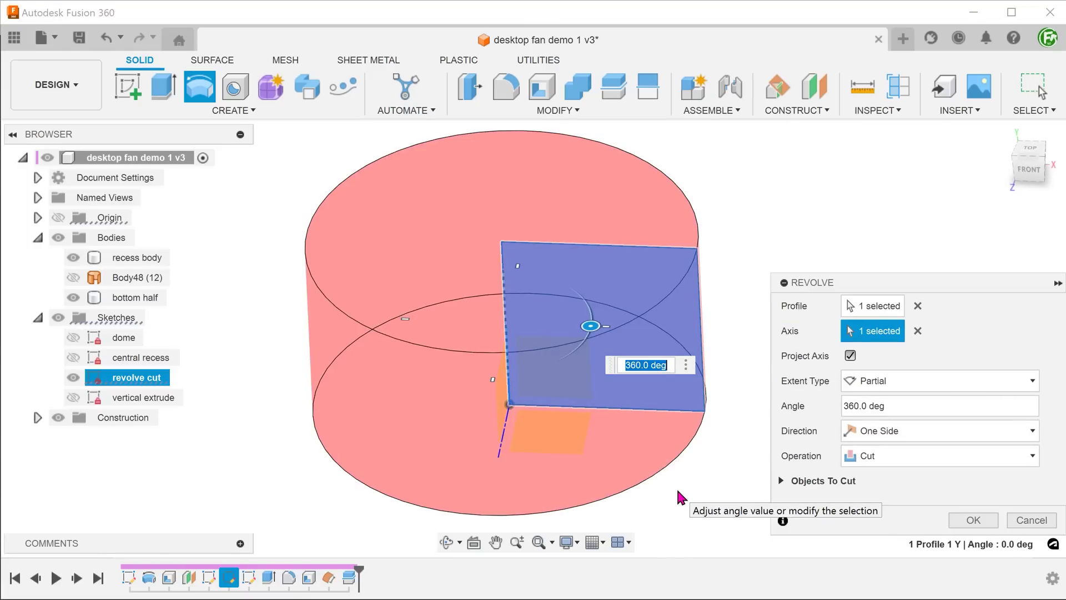
# Step: Set the revolve cut's angle to 4.3 deg and its direction to Symmetric
pyautogui.write('4.3')
pyautogui.press('Return')
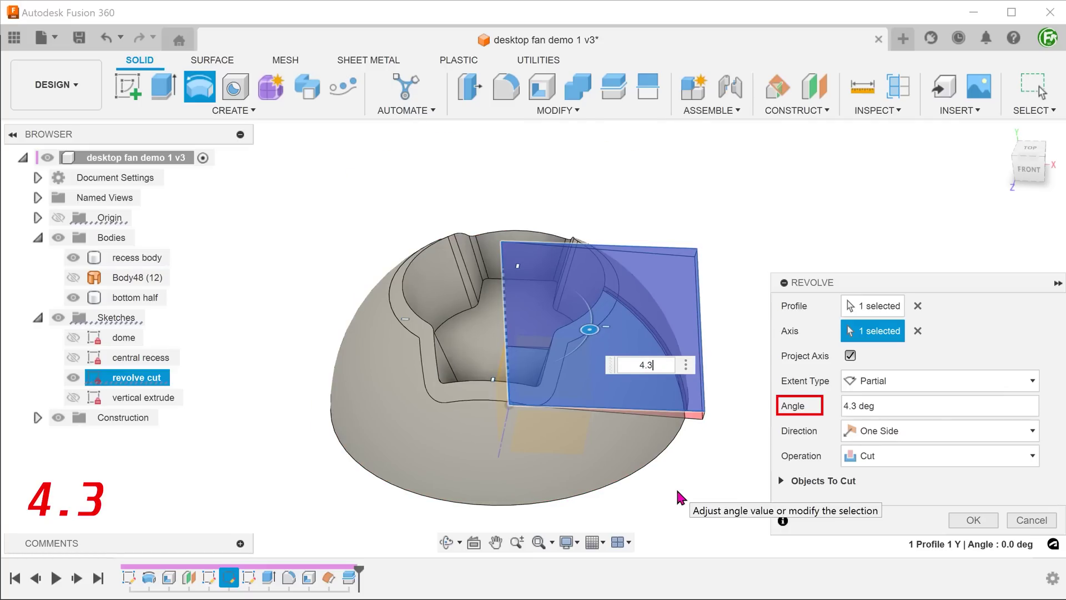
pyautogui.click(918, 434)
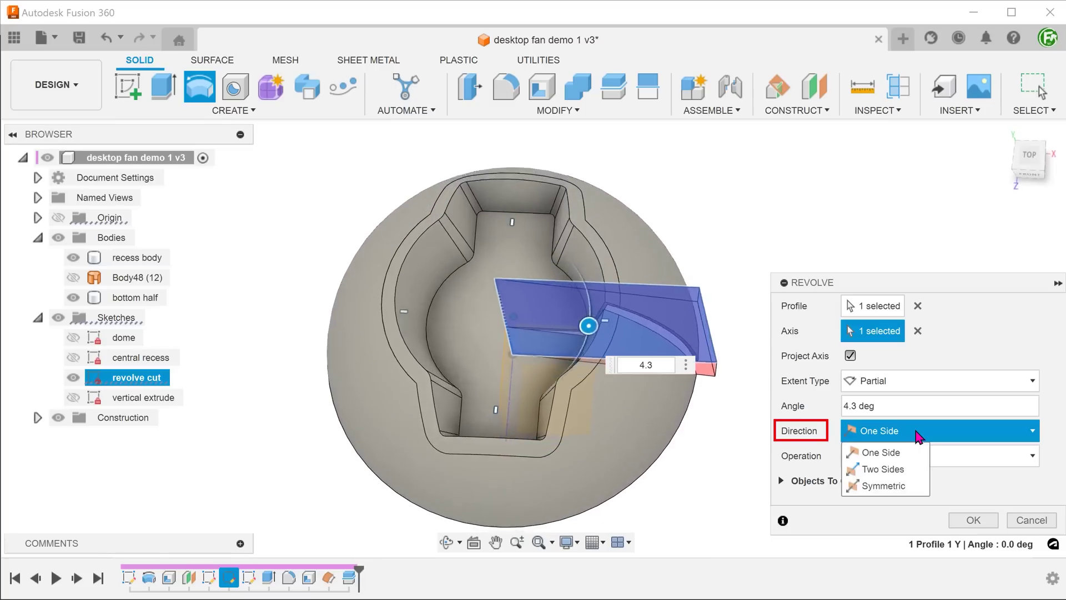
pyautogui.click(904, 487)
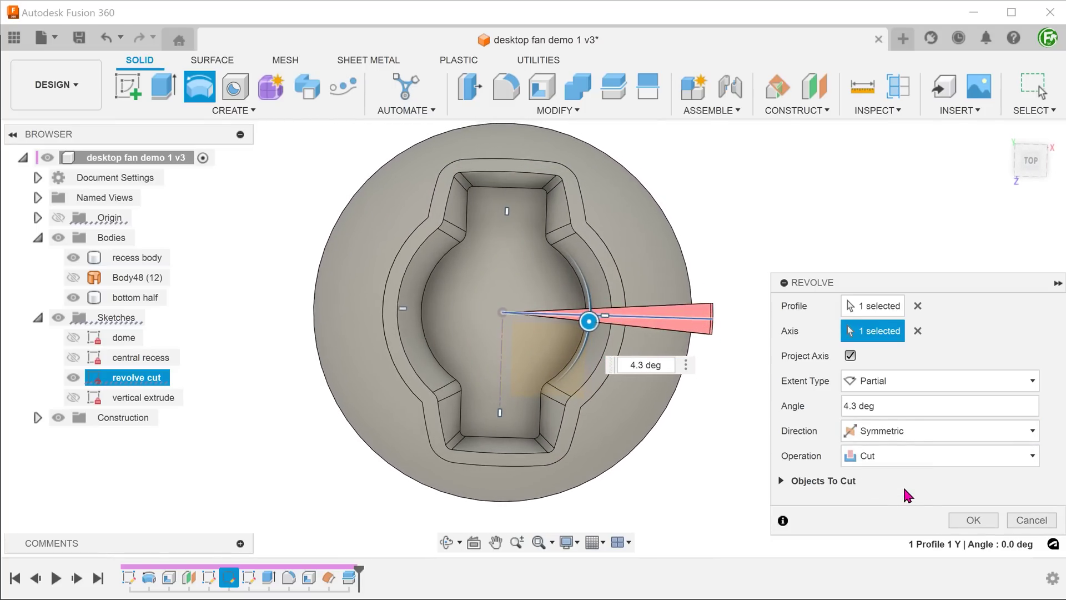
# Step: Exclude the recess body from the objects to cut and complete the revolved cut through the bottom half only
pyautogui.click(783, 480)
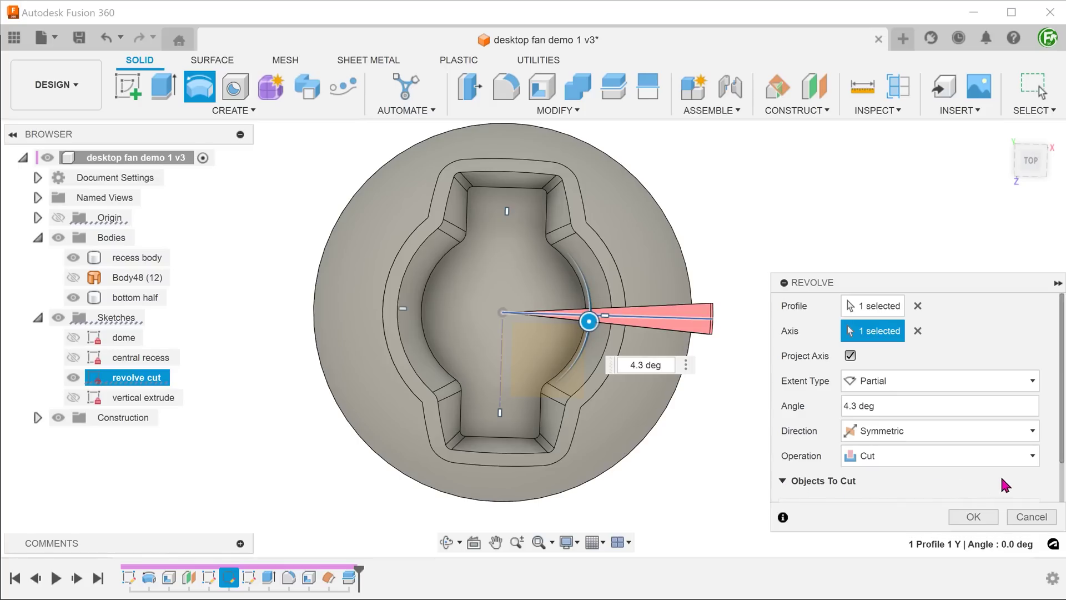
pyautogui.scroll(-2, 1044, 472)
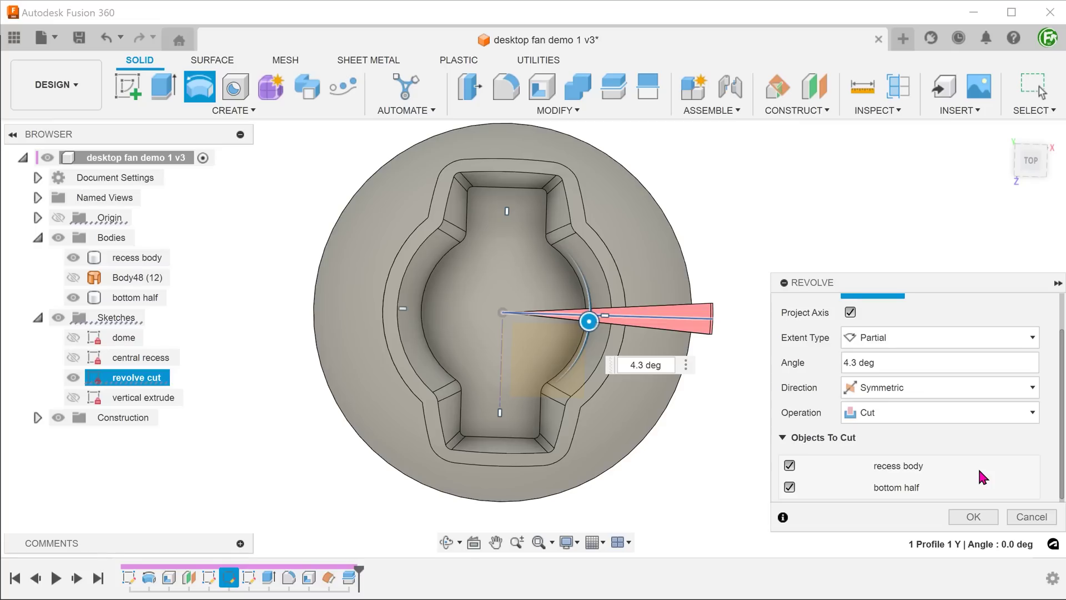
pyautogui.click(789, 466)
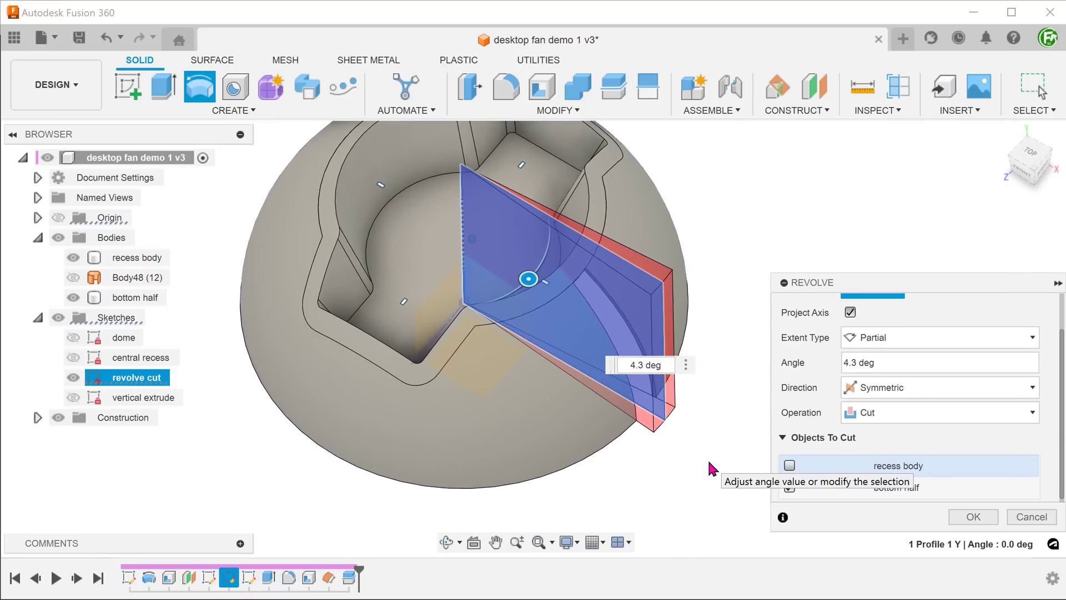
pyautogui.click(973, 516)
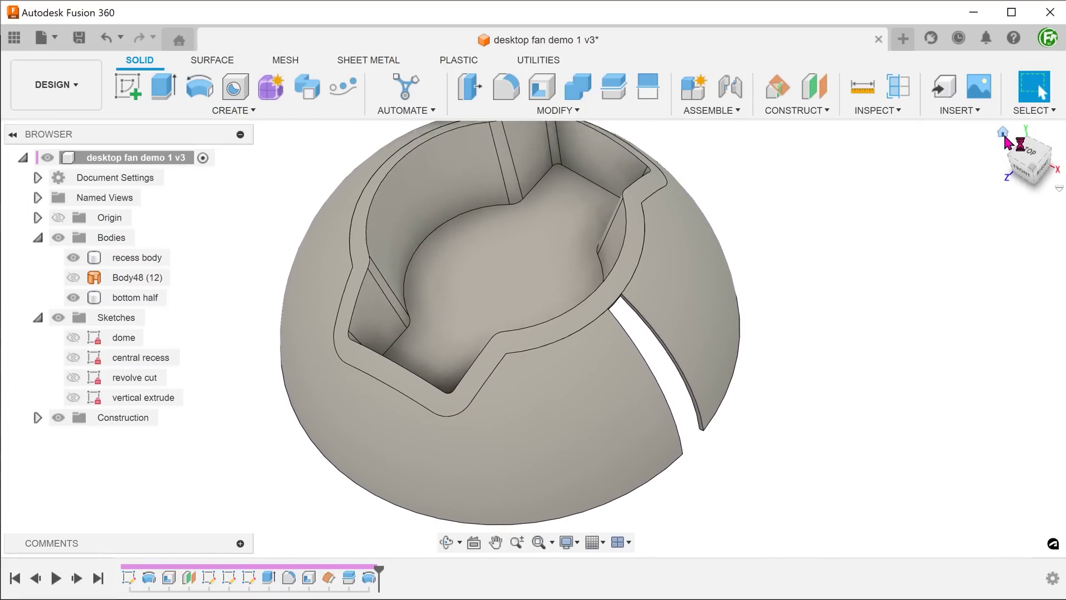
# Step: Inspect the new slot in the bottom half where it meets the recess body
pyautogui.click(1003, 133)
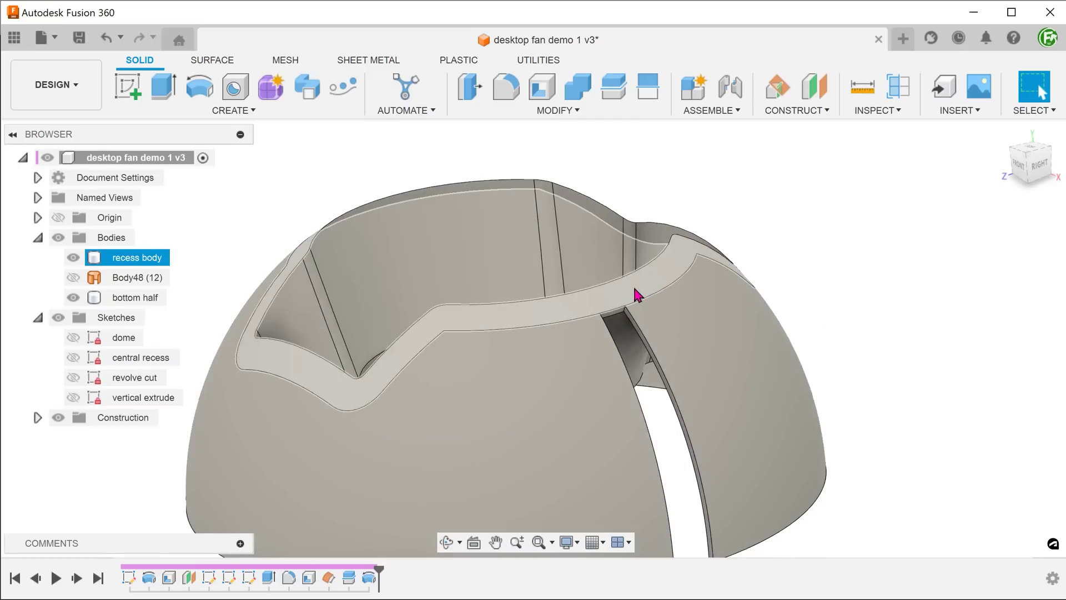
pyautogui.click(640, 296)
pyautogui.click(655, 323)
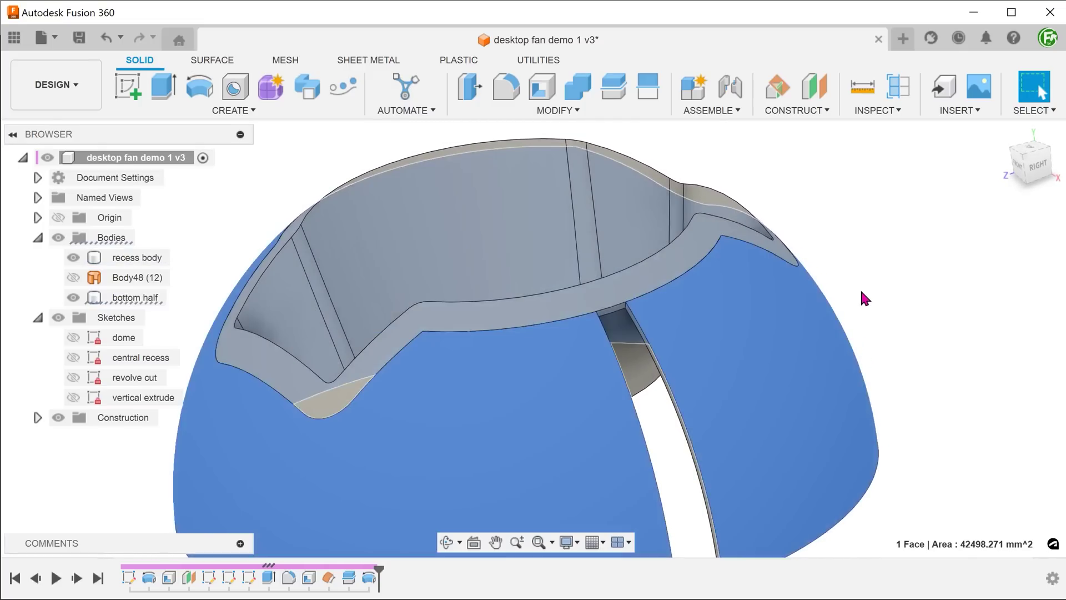
pyautogui.click(868, 285)
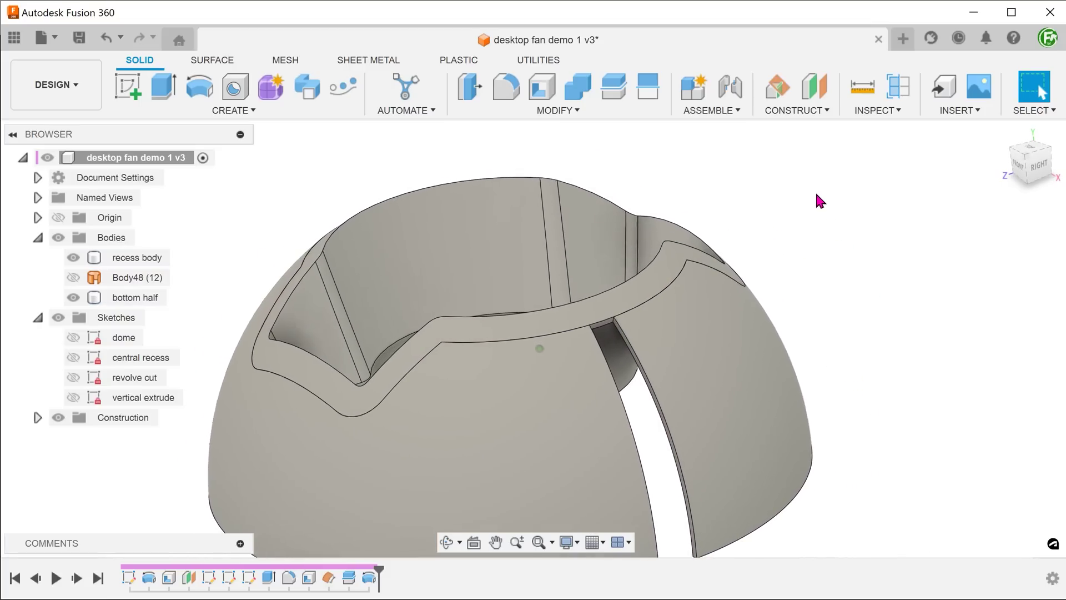
pyautogui.click(1003, 133)
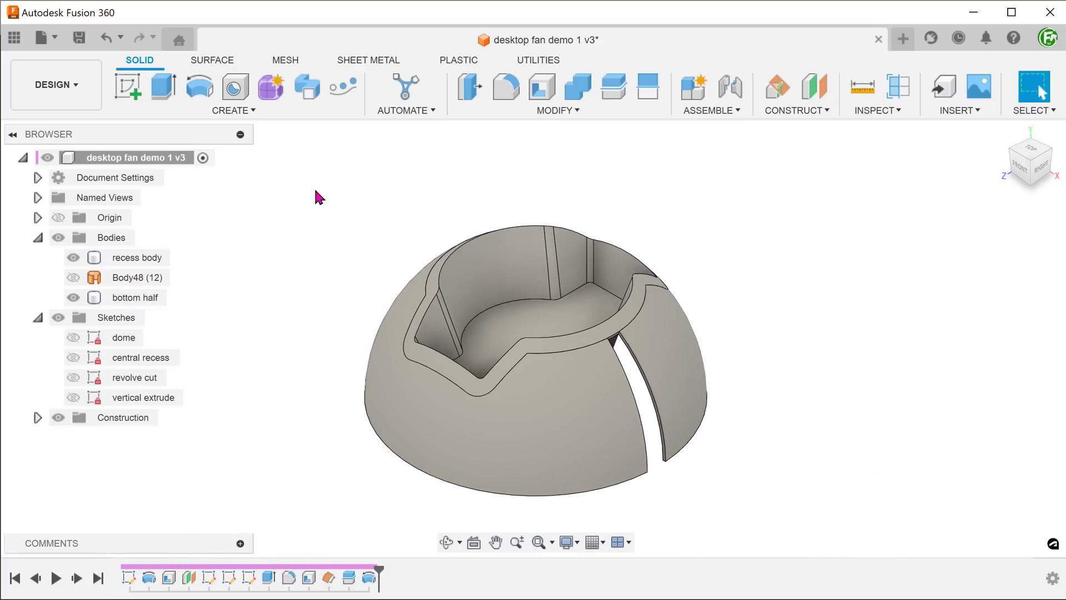
# Step: Set up a Circular Pattern with object type Features and pick the slot's revolve cut as the object
pyautogui.click(230, 112)
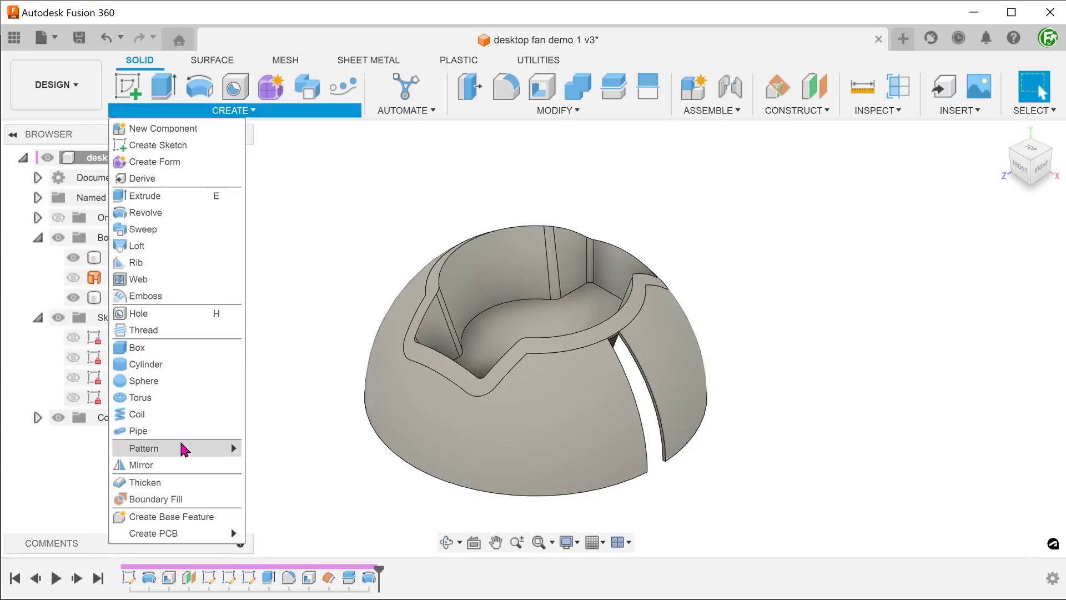
pyautogui.moveTo(187, 449)
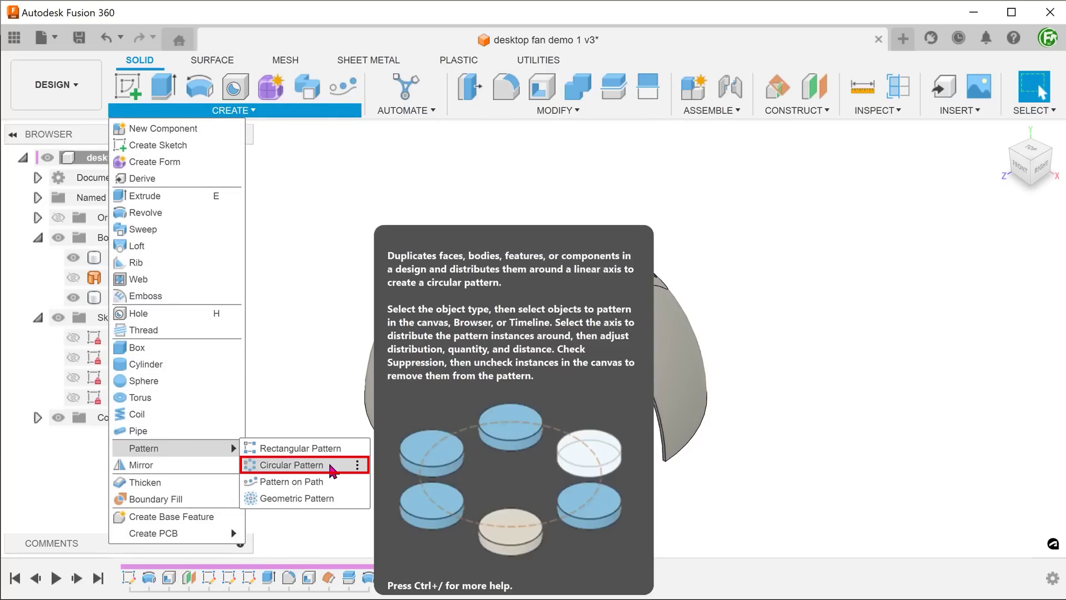
pyautogui.click(291, 465)
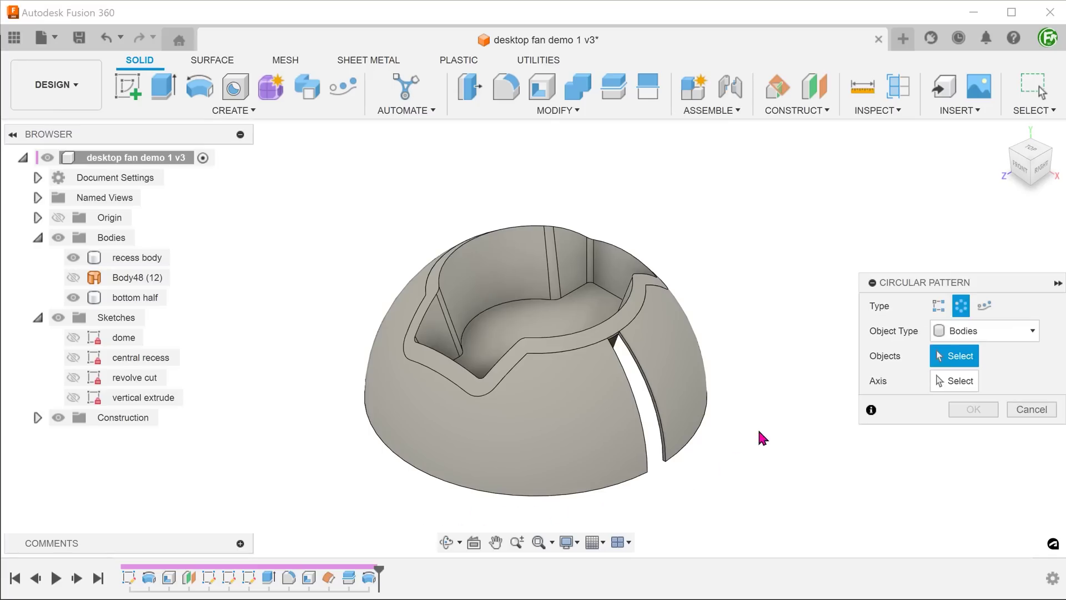
pyautogui.click(1016, 334)
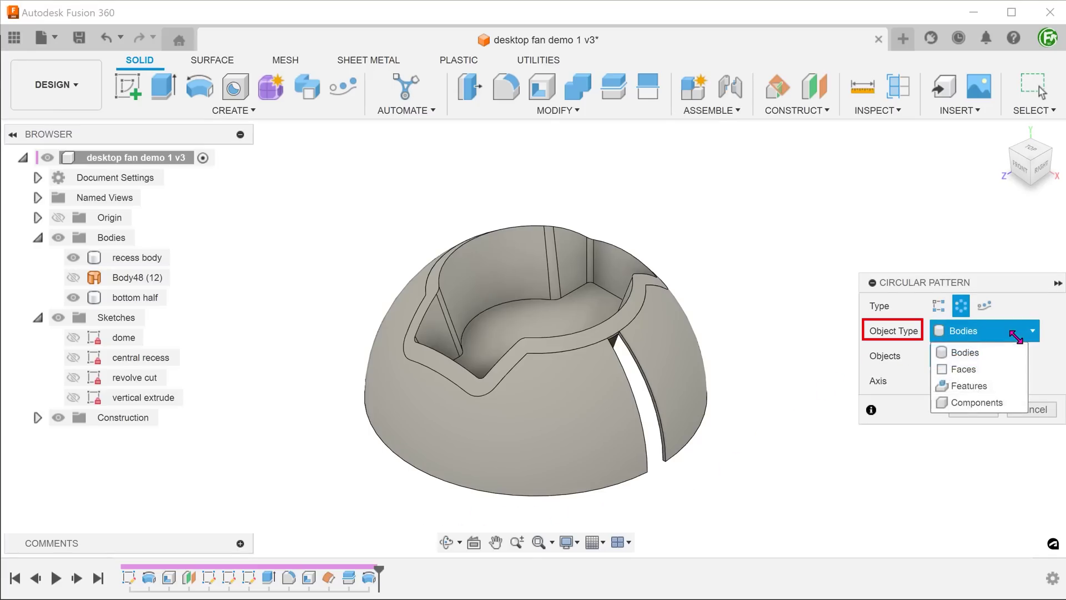
pyautogui.click(1008, 388)
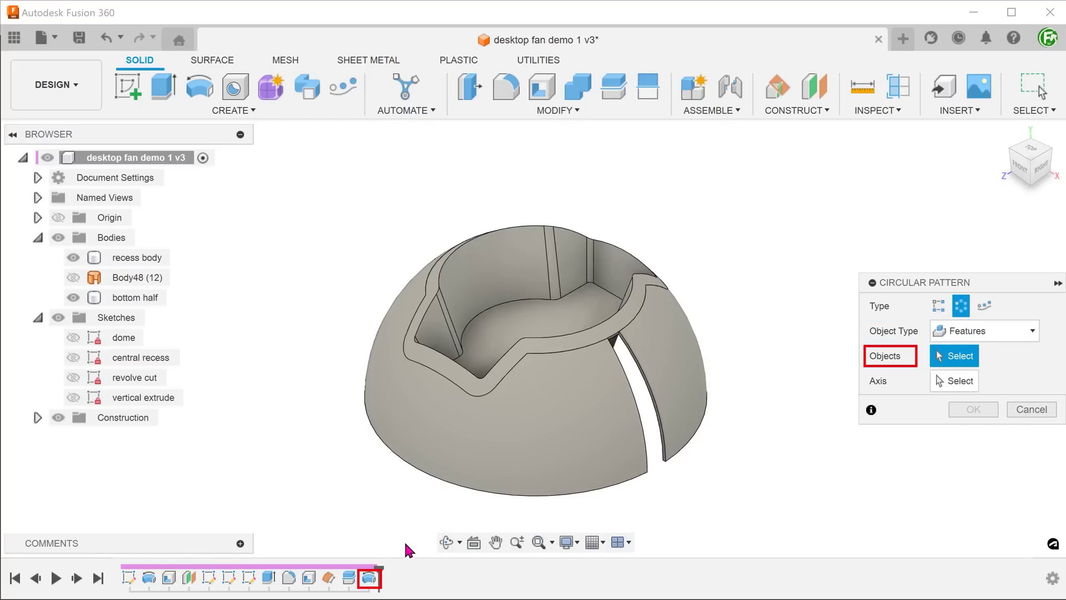
pyautogui.click(370, 579)
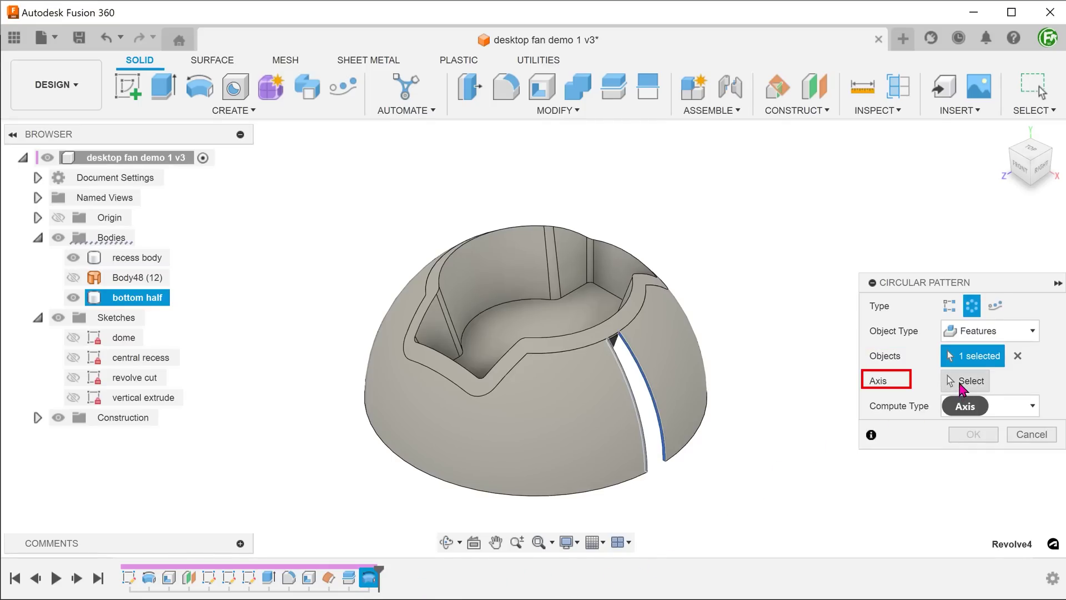
# Step: Pattern the slot cut around the vertical Y axis with a quantity of 30 and full distribution
pyautogui.click(960, 383)
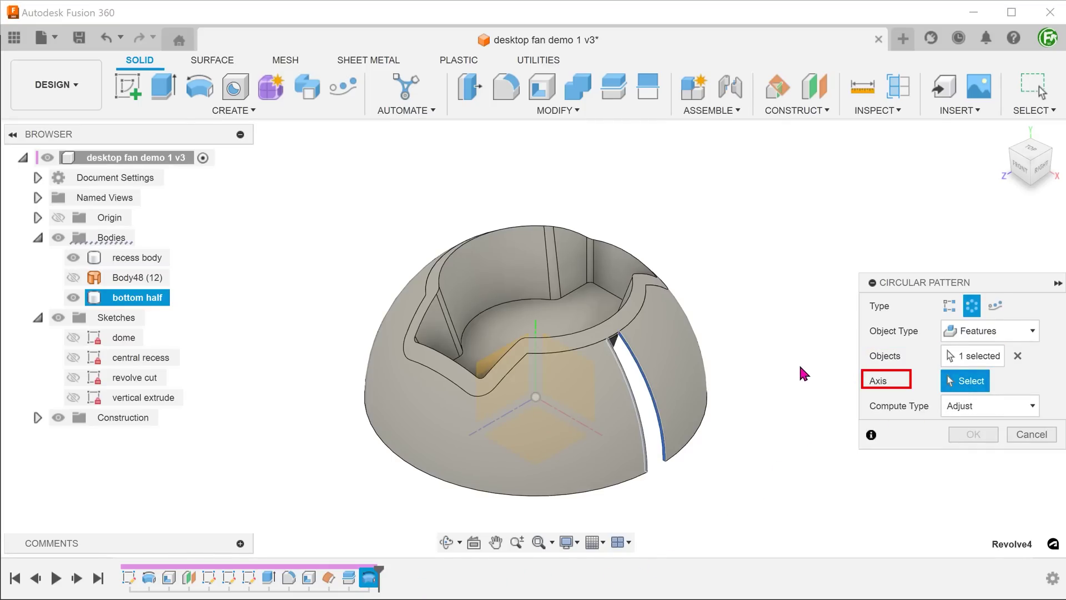
pyautogui.click(542, 328)
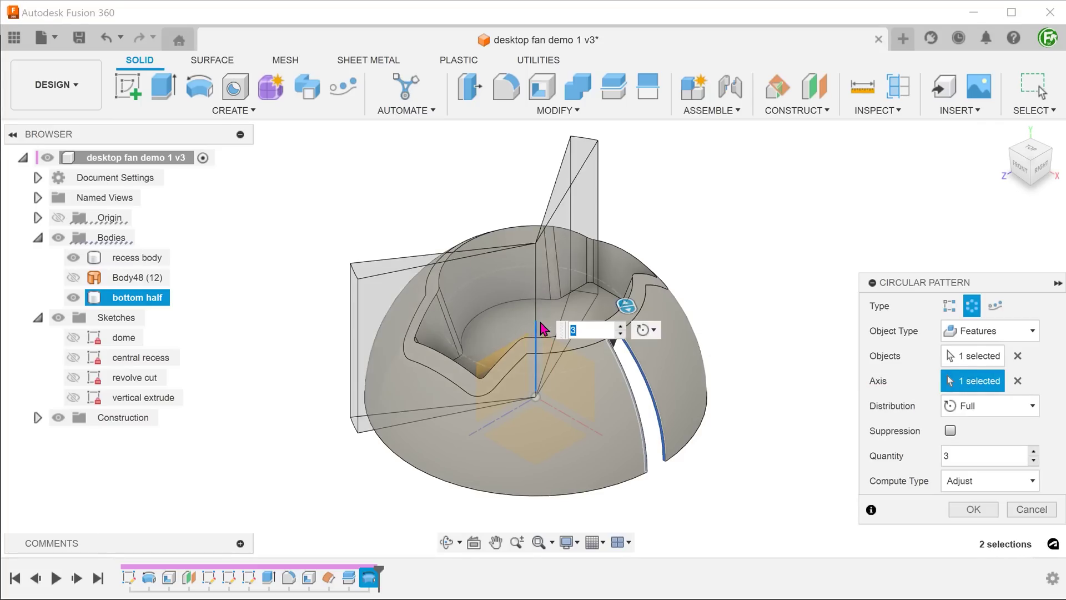
pyautogui.write('30')
pyautogui.press('Return')
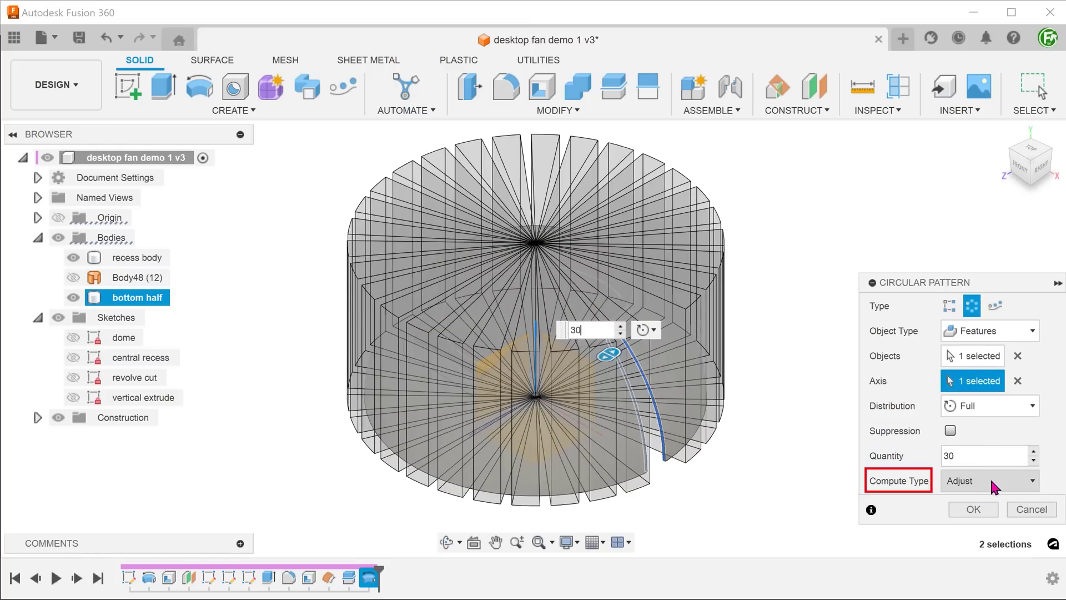
pyautogui.click(976, 512)
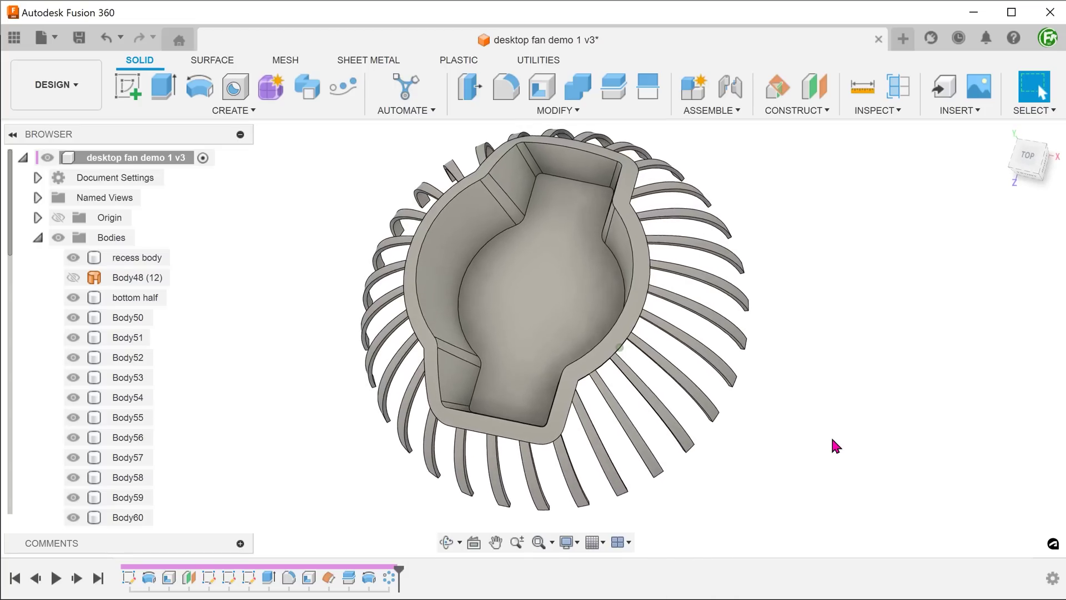
# Step: Combine the recess body as target with the bottom half and all separated rib bodies, using the Join operation
pyautogui.keyDown('shift'); pyautogui.moveTo(831, 435); pyautogui.dragTo(879, 242, button='middle'); pyautogui.keyUp('shift')
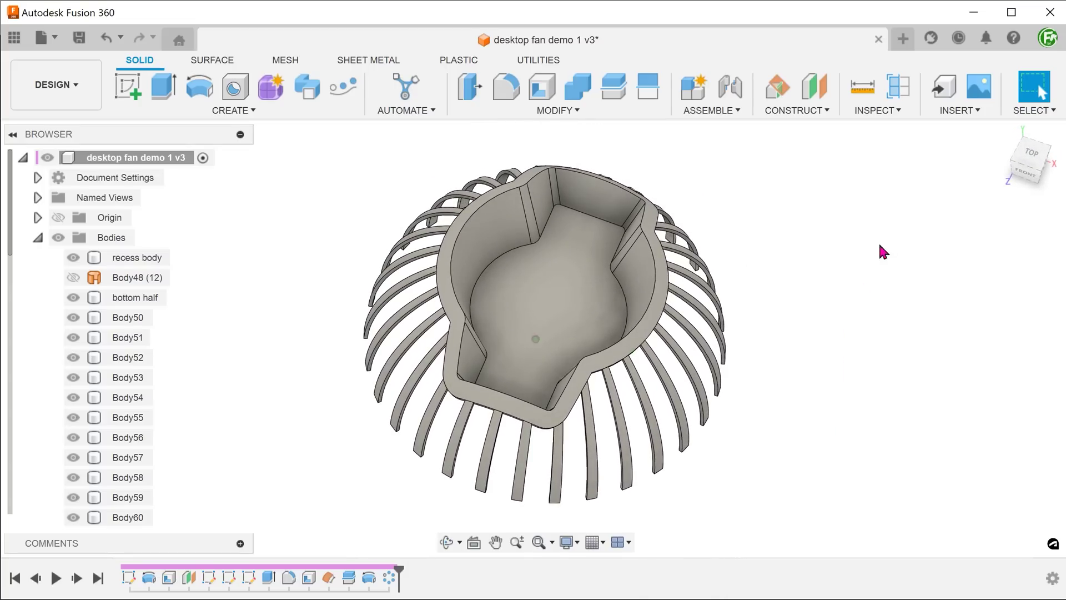
pyautogui.click(1008, 134)
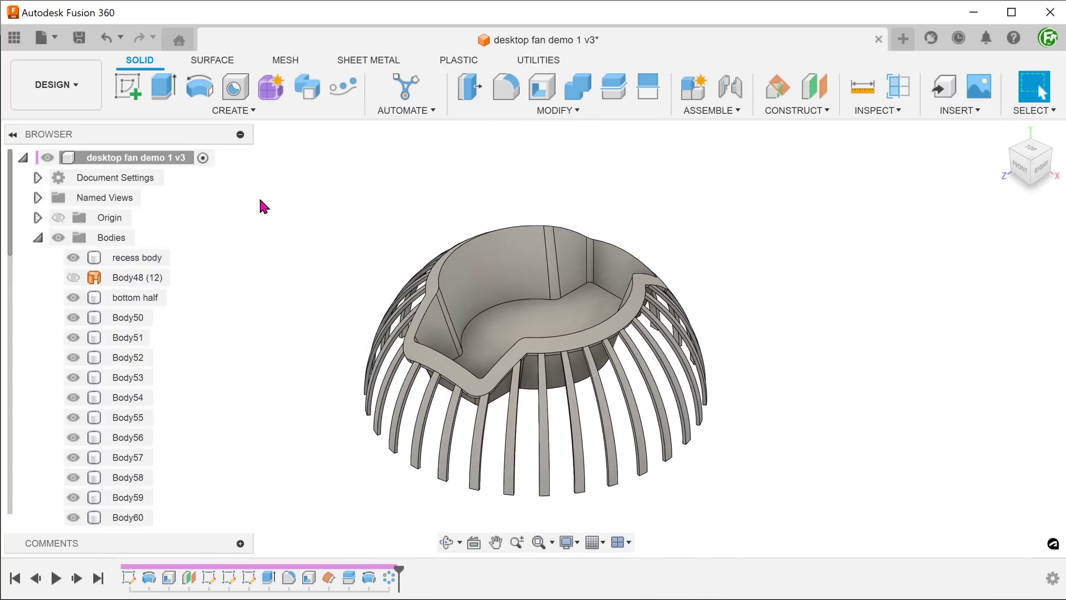
pyautogui.click(494, 113)
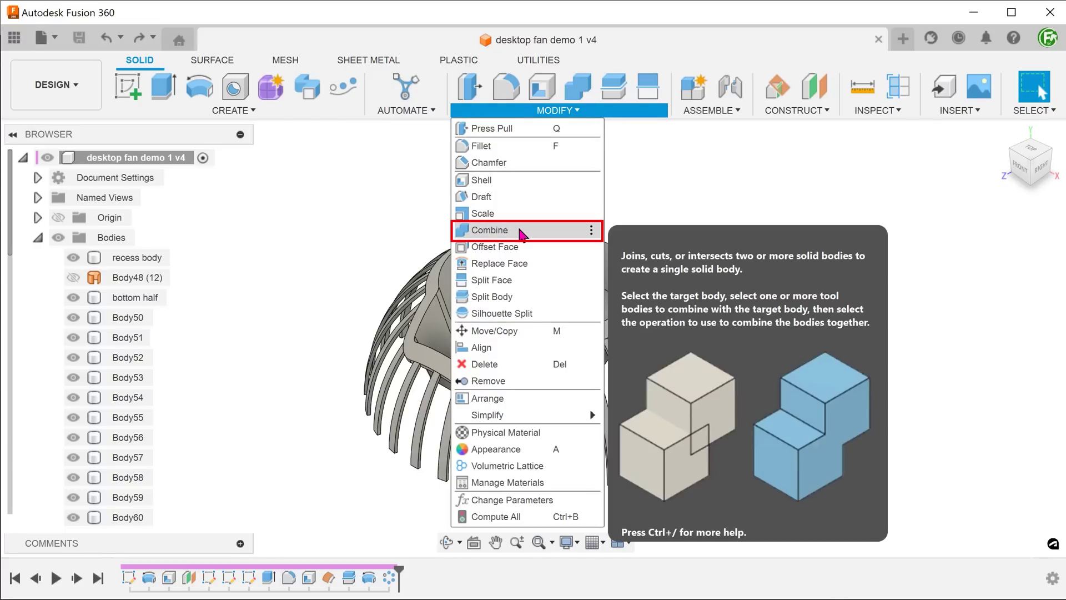
pyautogui.click(522, 233)
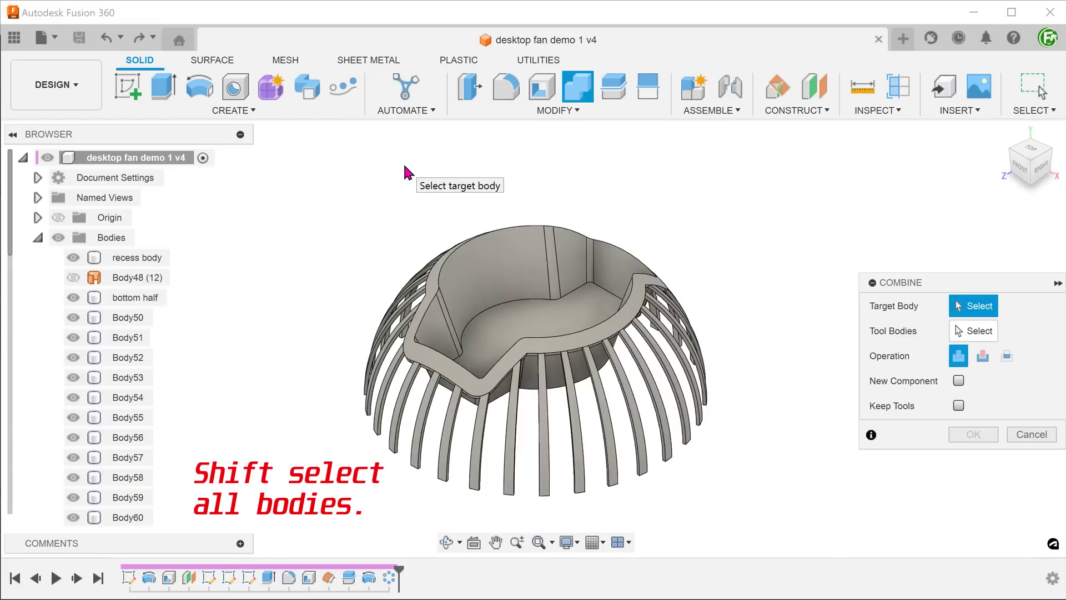
pyautogui.click(138, 257)
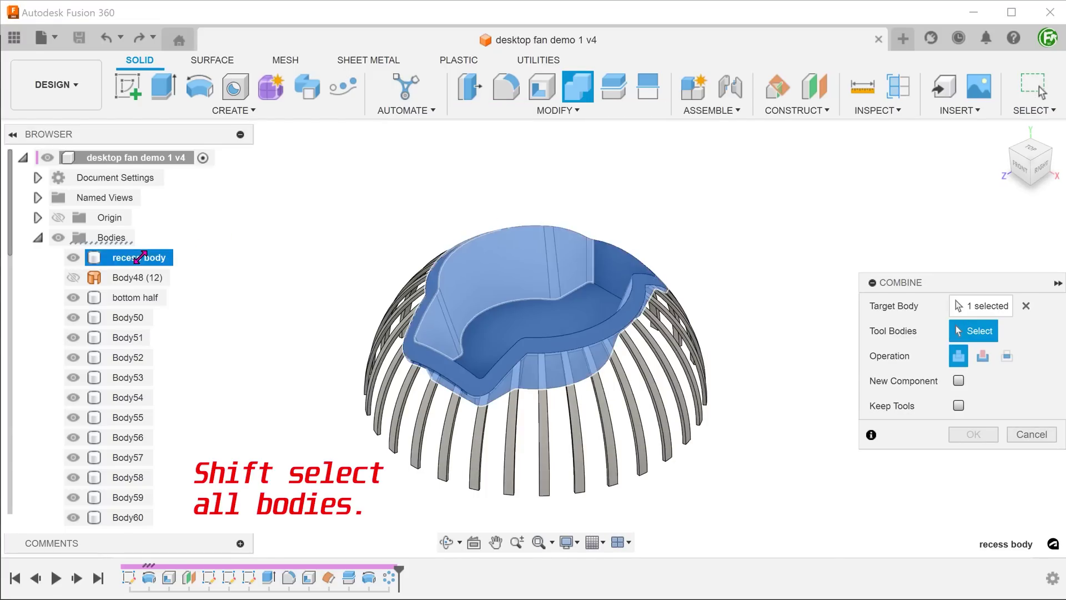
pyautogui.scroll(-6, 125, 311)
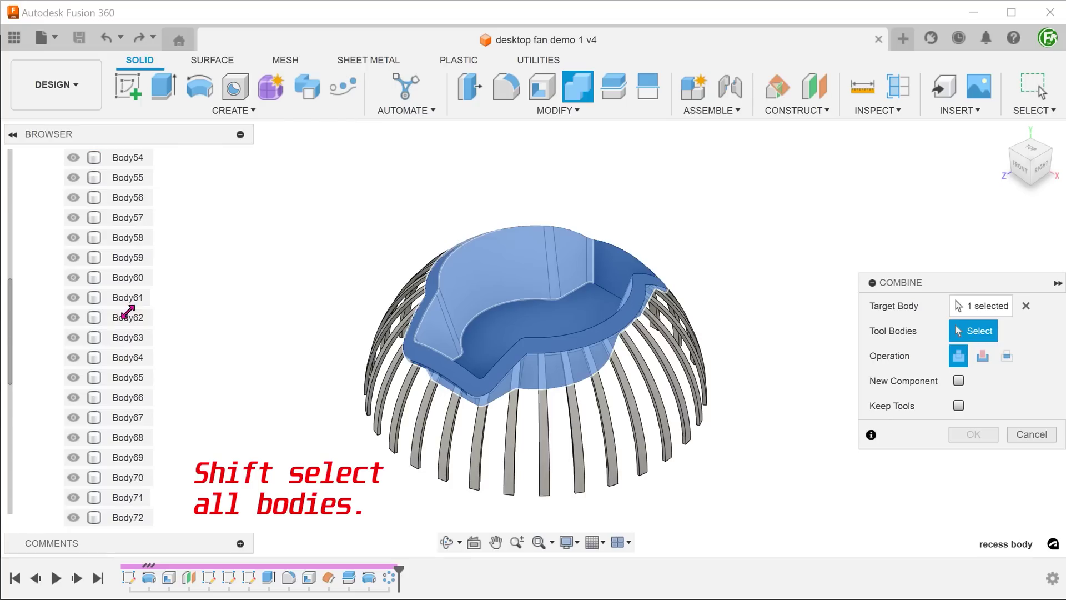
pyautogui.scroll(-2, 125, 311)
pyautogui.keyDown('shift'); pyautogui.click(133, 397); pyautogui.keyUp('shift')
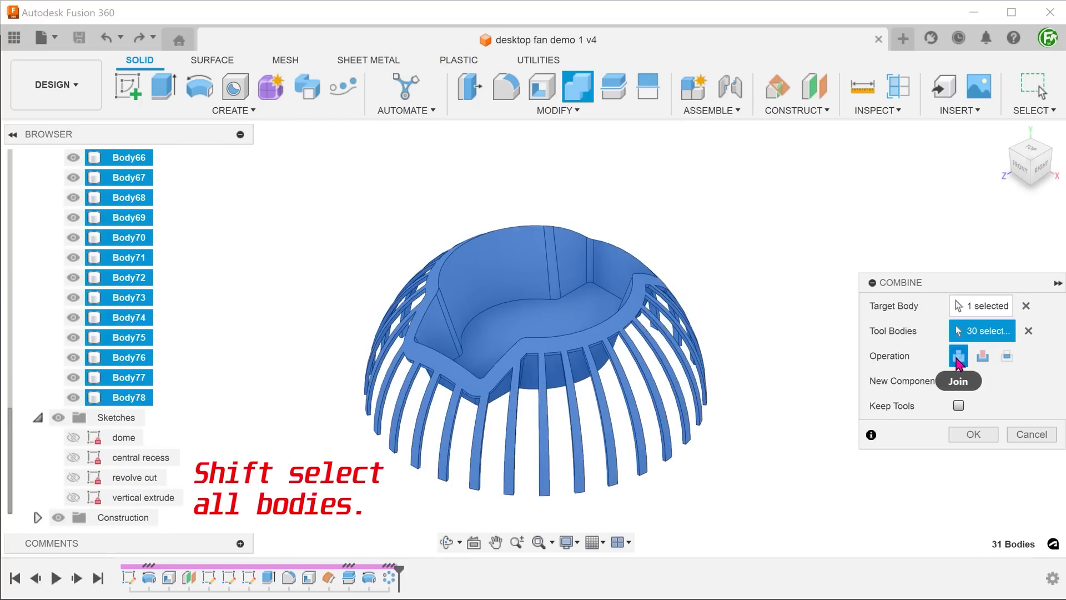
pyautogui.click(970, 439)
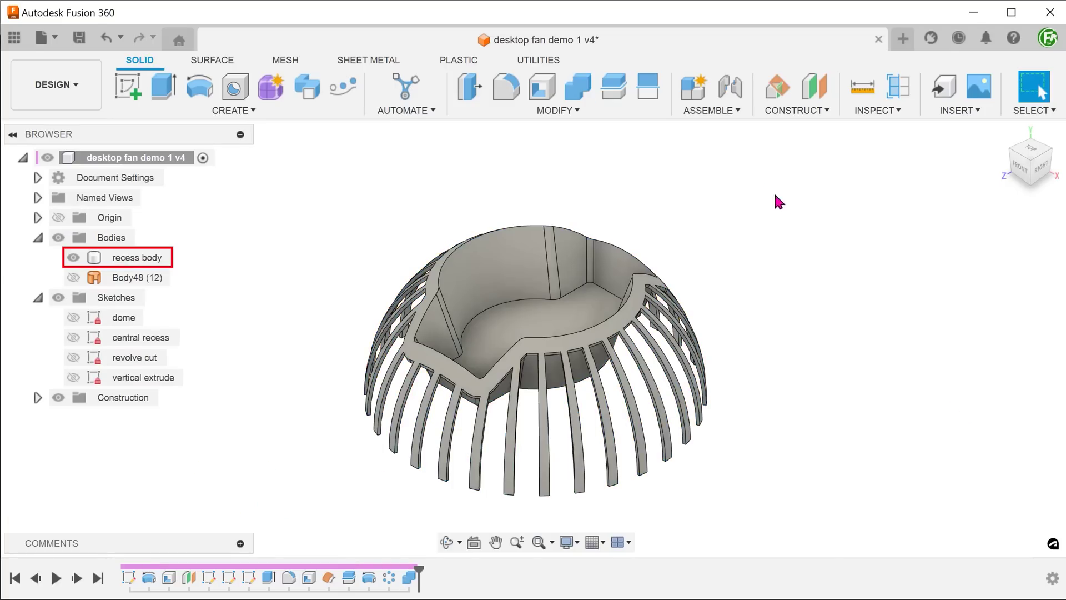
# Step: Set up a Rule Fillet on all edges of the last Combine feature with the topology limited to Fillets Only
pyautogui.keyDown('shift'); pyautogui.moveTo(344, 161); pyautogui.dragTo(291, 171, button='middle'); pyautogui.keyUp('shift')
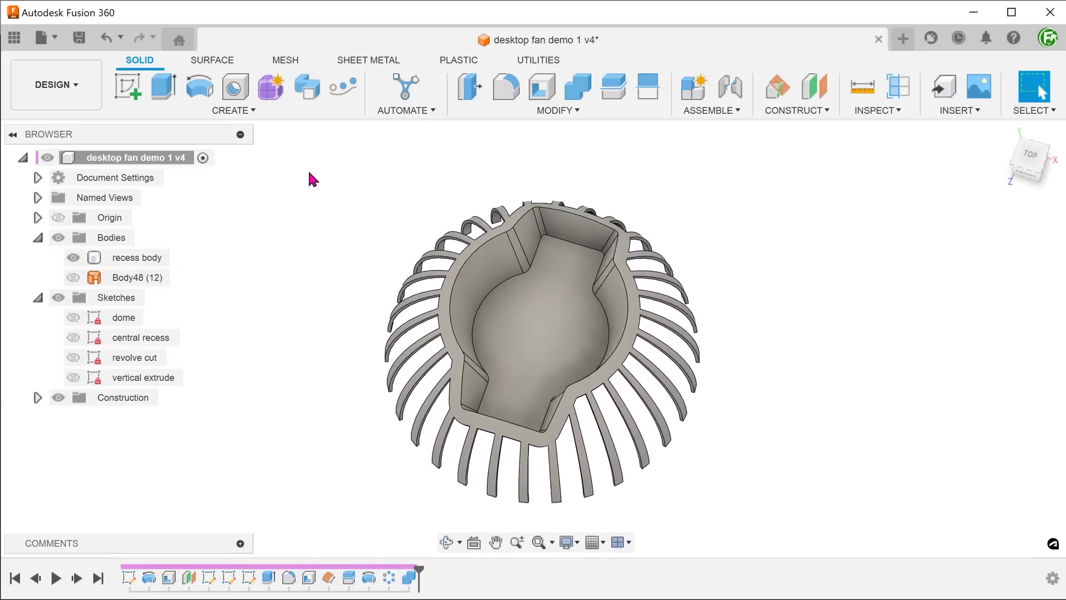
pyautogui.click(1011, 136)
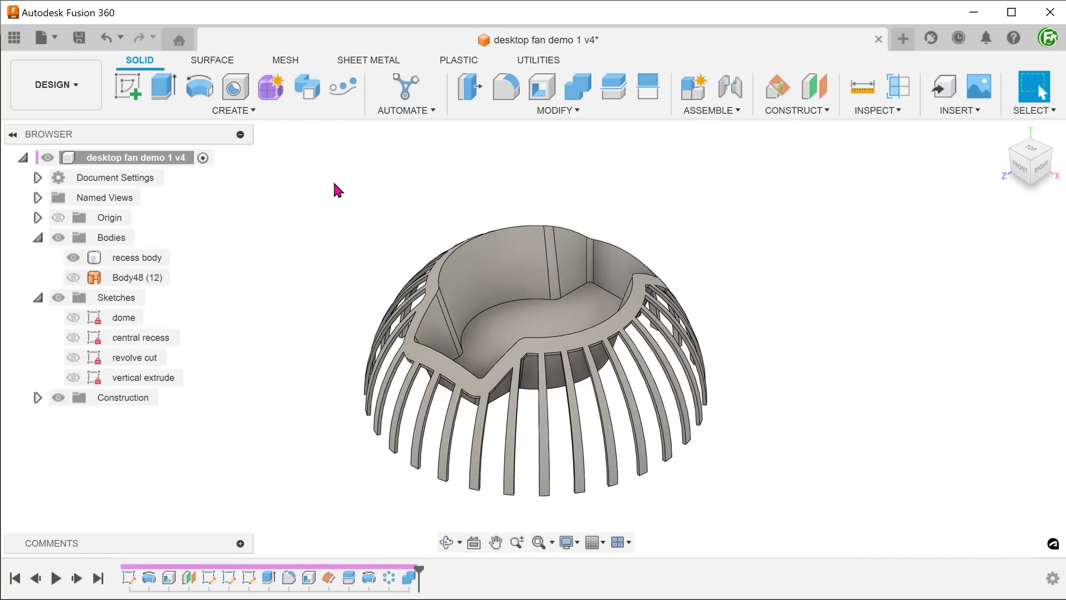
pyautogui.press('f')
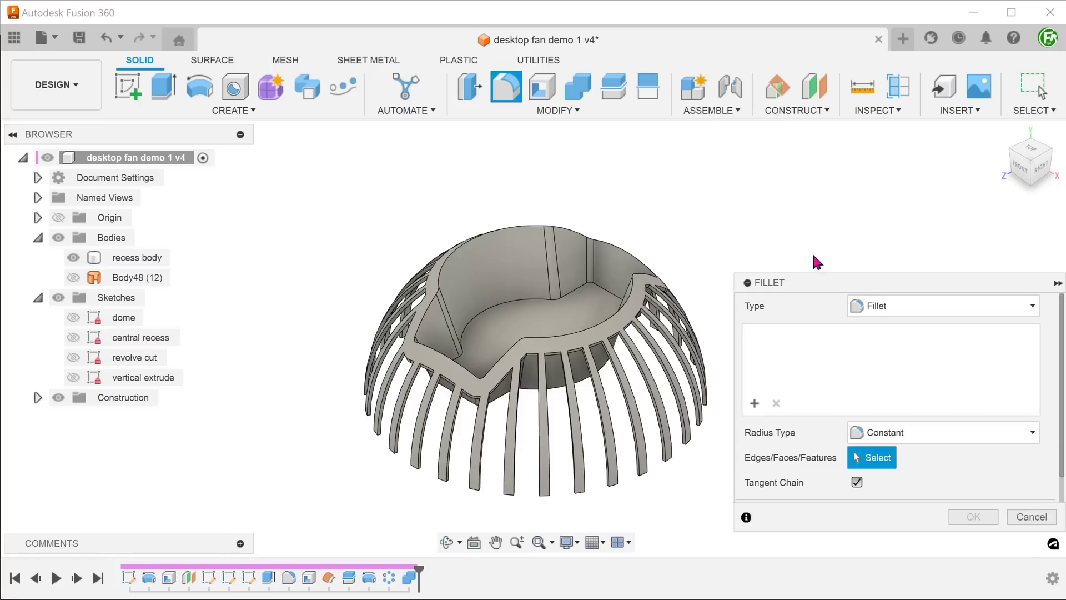
pyautogui.click(894, 306)
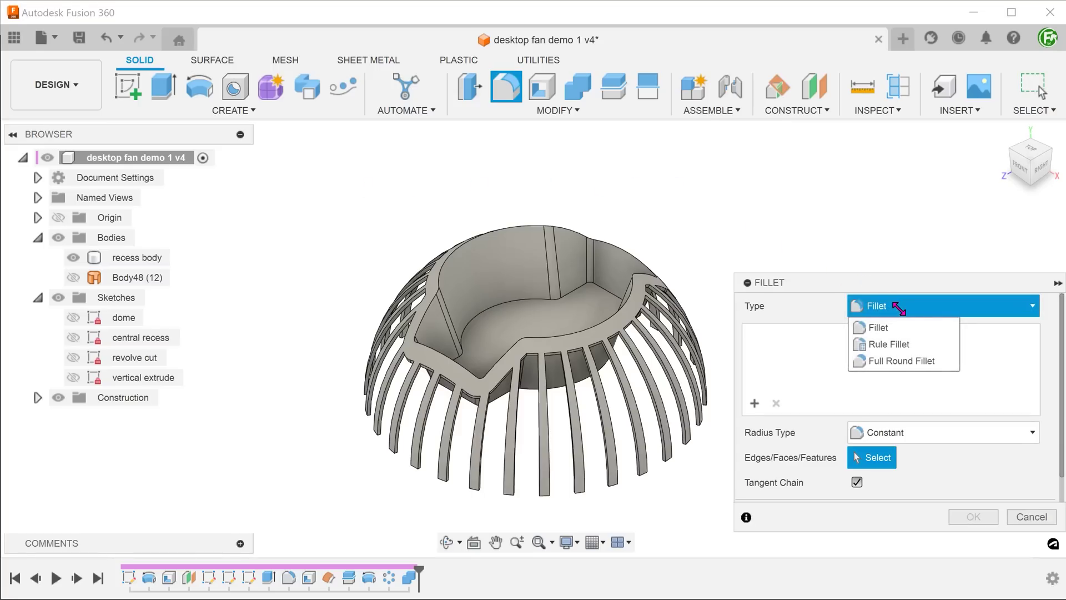
pyautogui.click(925, 343)
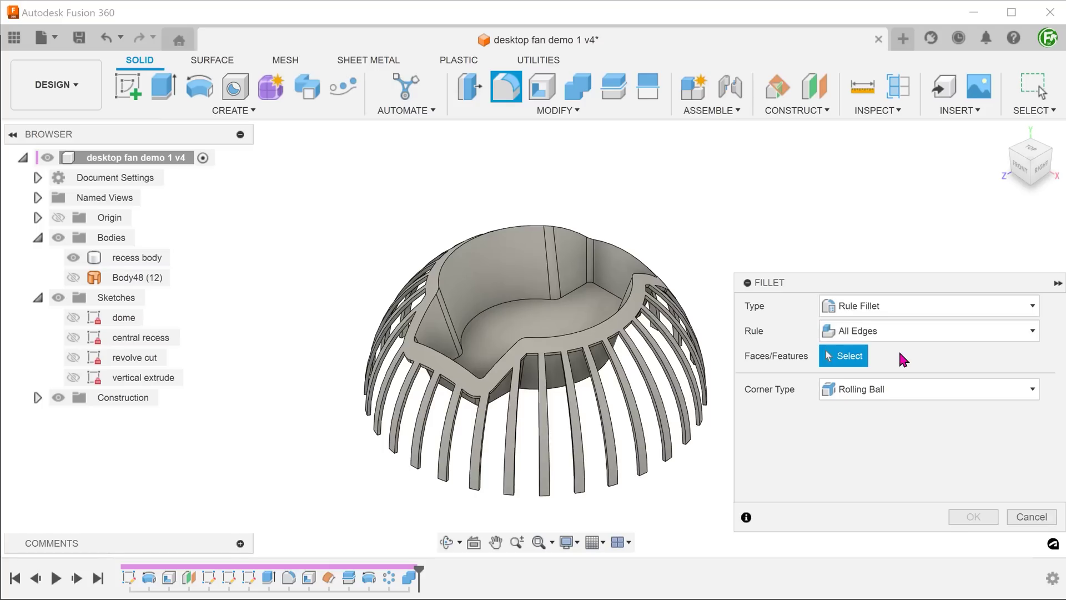
pyautogui.click(411, 578)
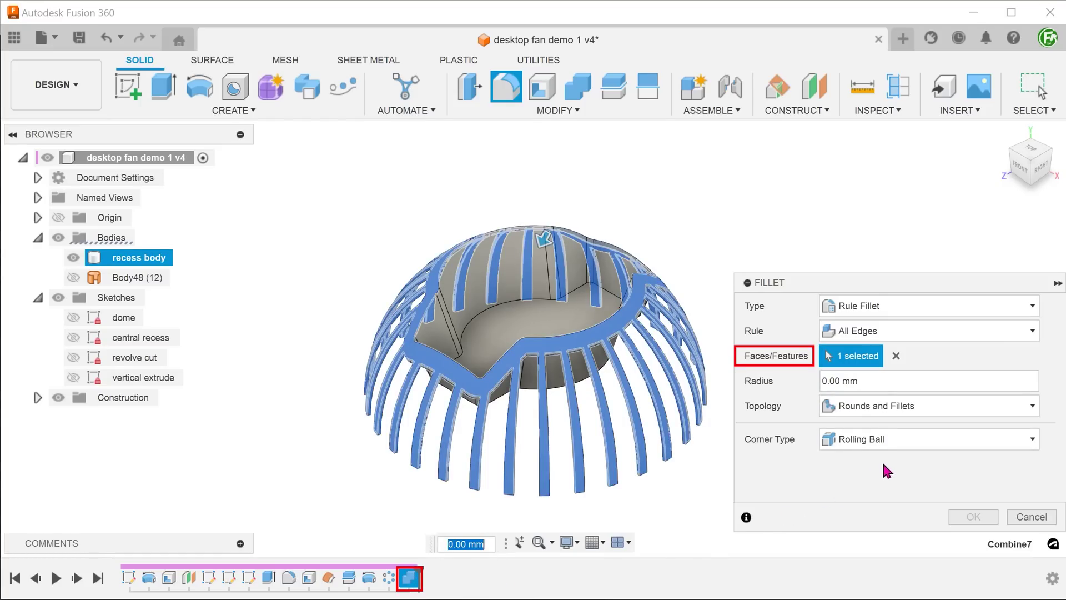
pyautogui.click(920, 409)
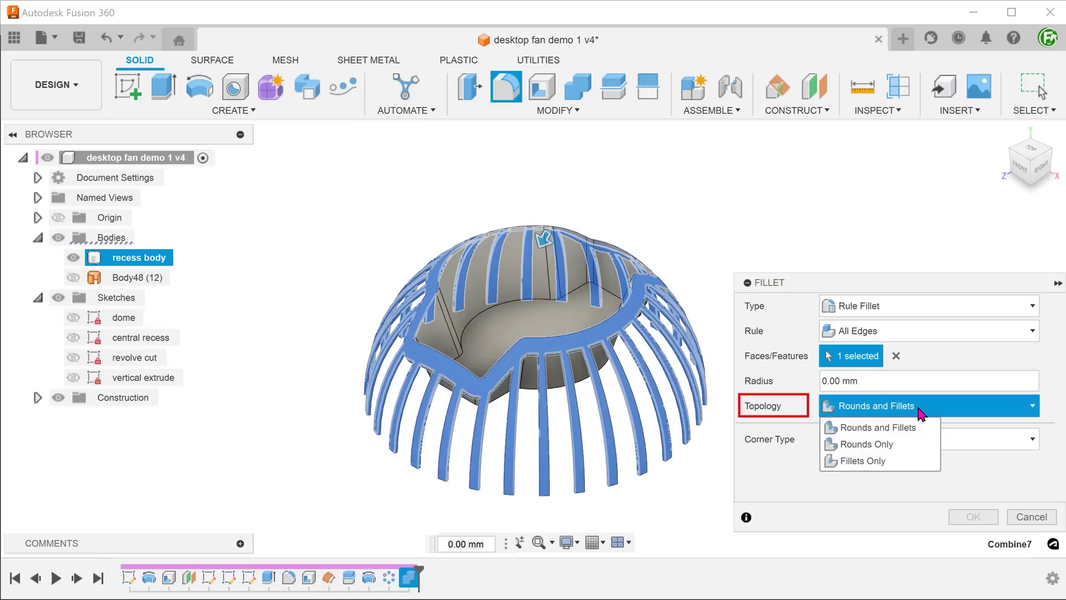
pyautogui.click(906, 462)
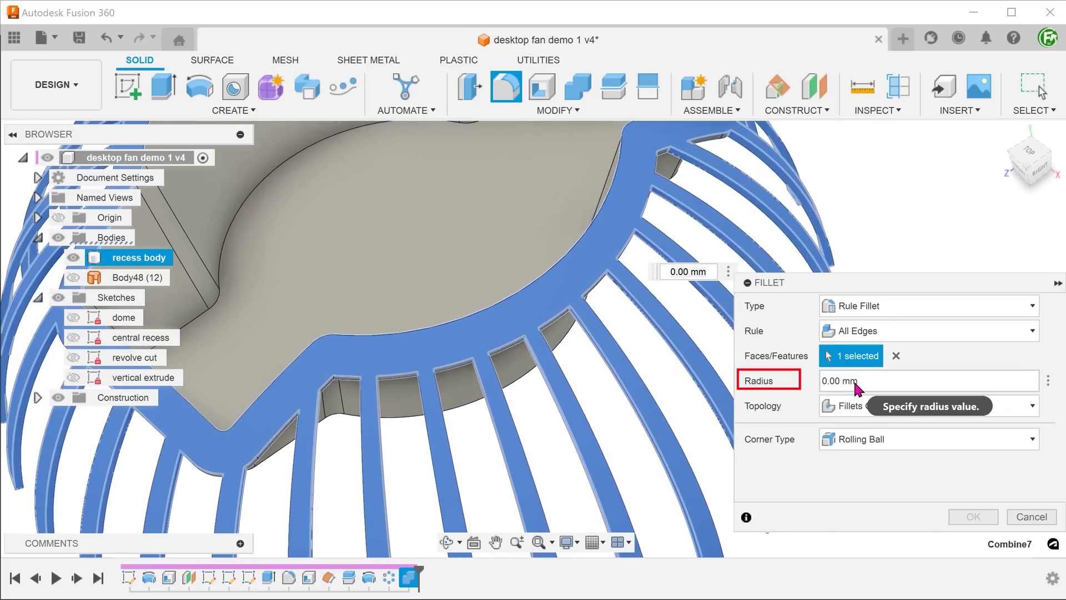
# Step: Try rule fillet radii of 2 mm and 3 mm where the ribs meet the recess rim, and cancel the fillet
pyautogui.click(836, 381)
pyautogui.write('2')
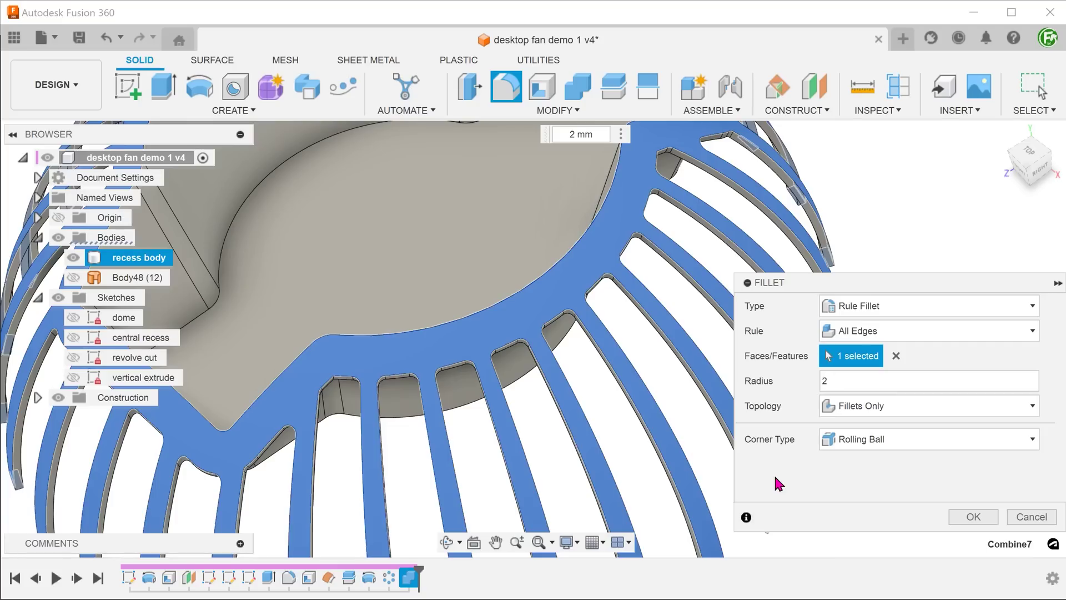
pyautogui.press('BackSpace')
pyautogui.write('3')
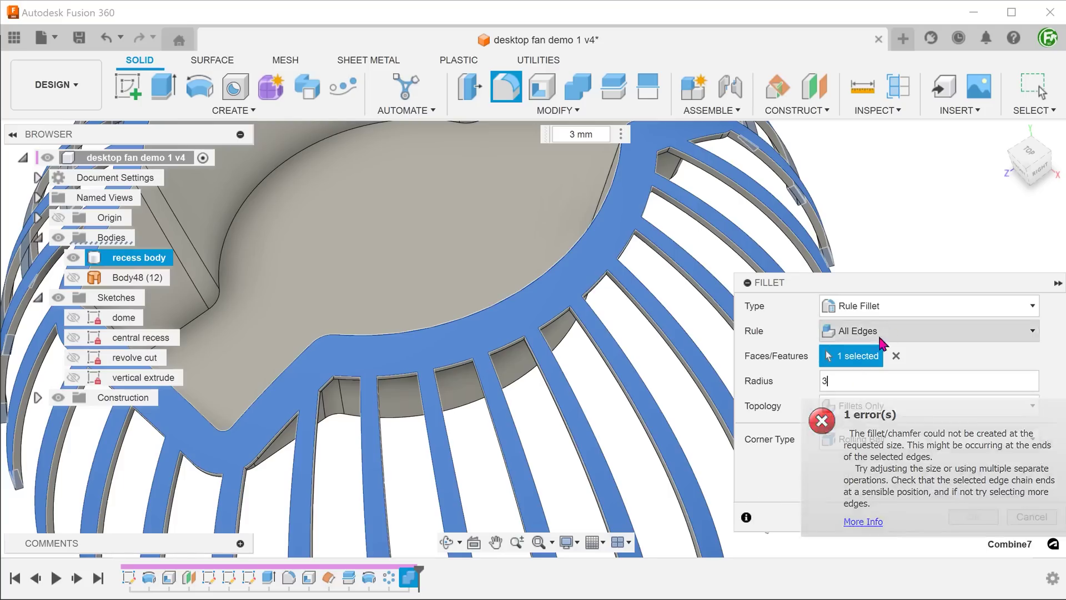
pyautogui.press('Escape')
pyautogui.scroll(-5, 950, 405)
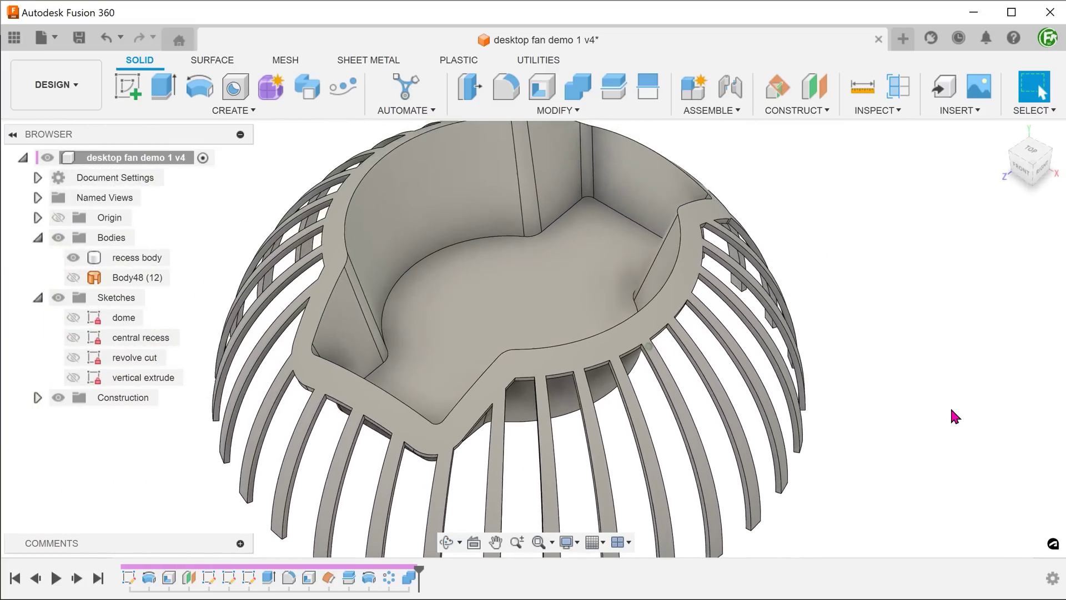
# Step: Set up a Full Round Fillet with a slot's end face between two front ribs as the center face
pyautogui.click(1008, 132)
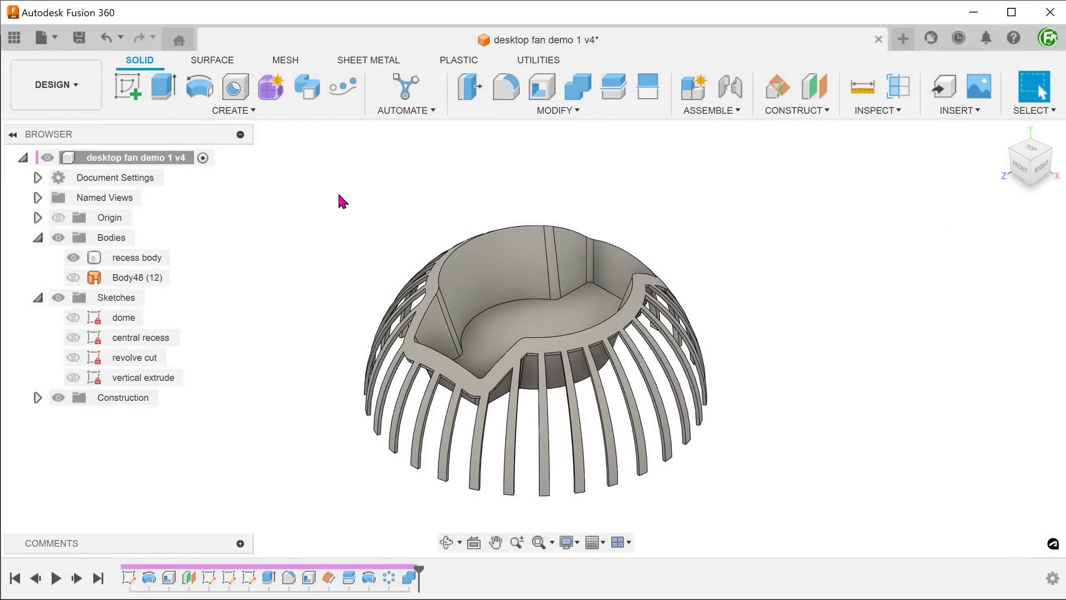
pyautogui.press('f')
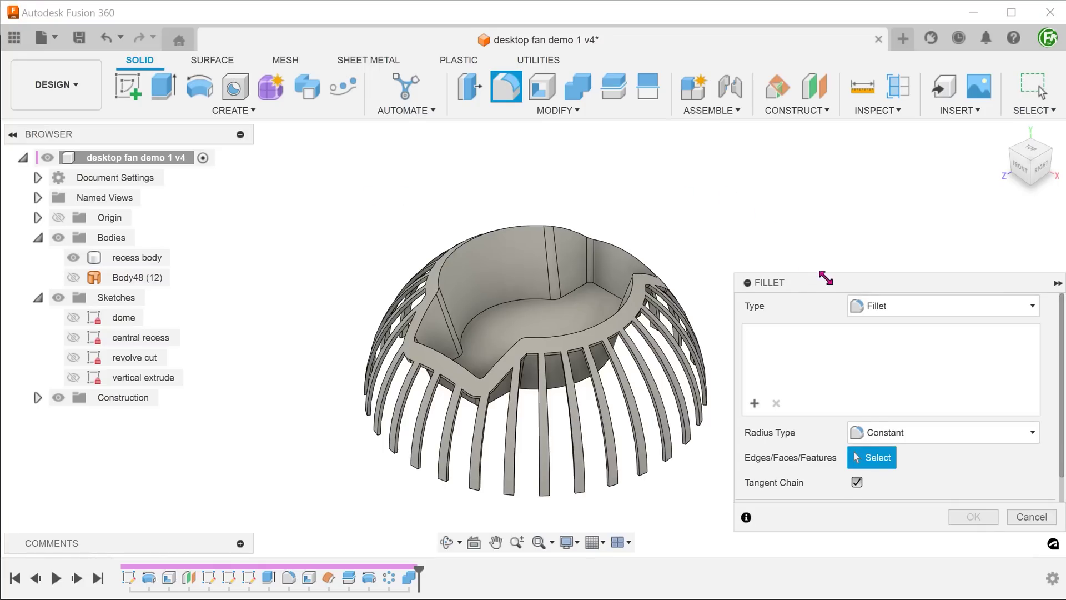
pyautogui.click(880, 306)
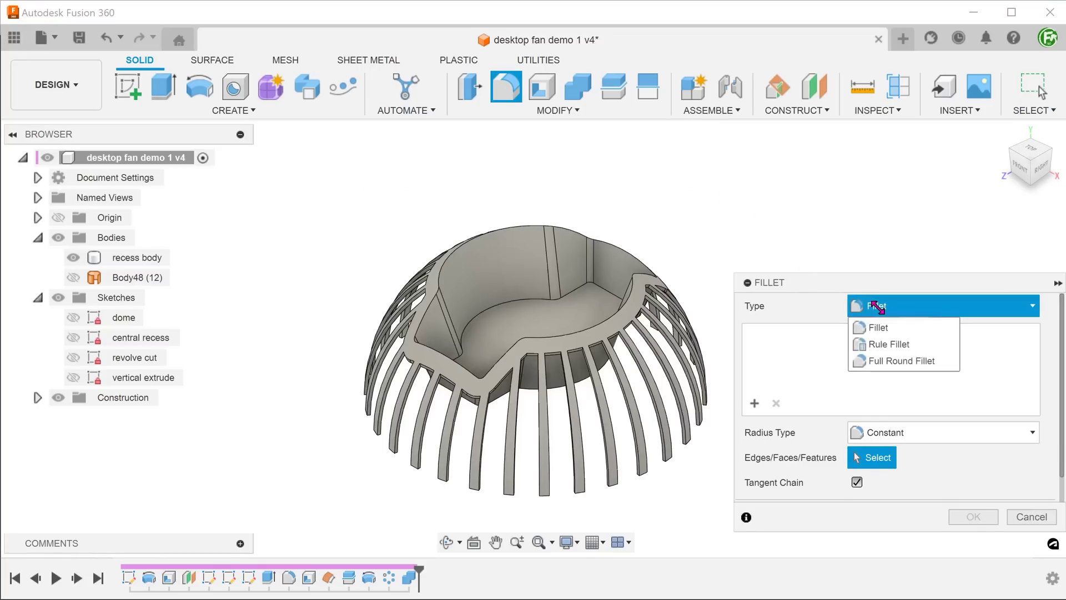
pyautogui.click(919, 362)
pyautogui.keyDown('shift'); pyautogui.moveTo(729, 227); pyautogui.dragTo(496, 494, button='middle'); pyautogui.keyUp('shift')
pyautogui.scroll(8, 461, 502)
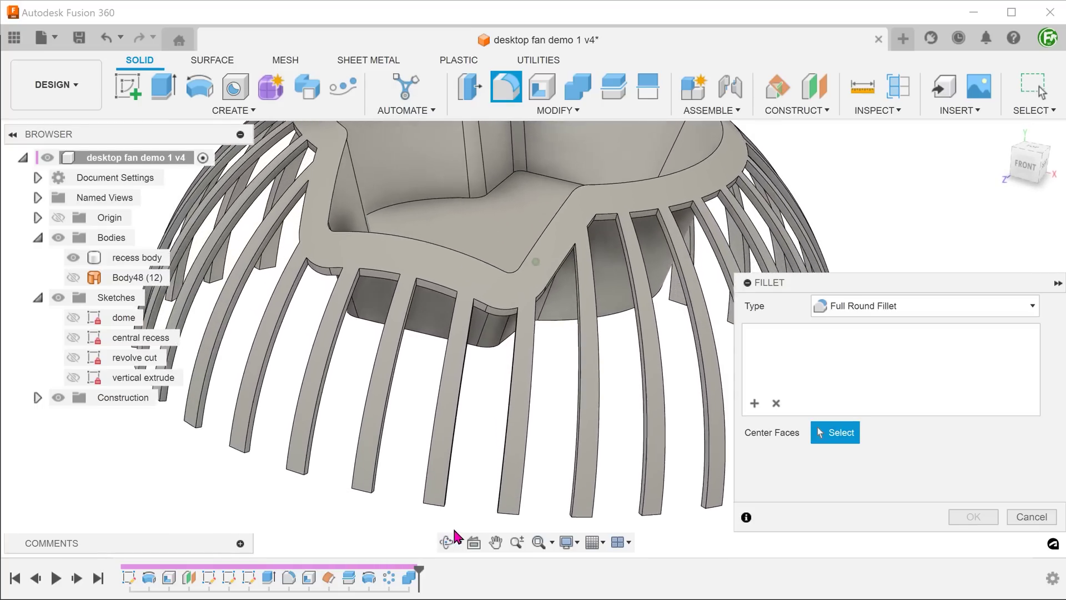
pyautogui.click(493, 309)
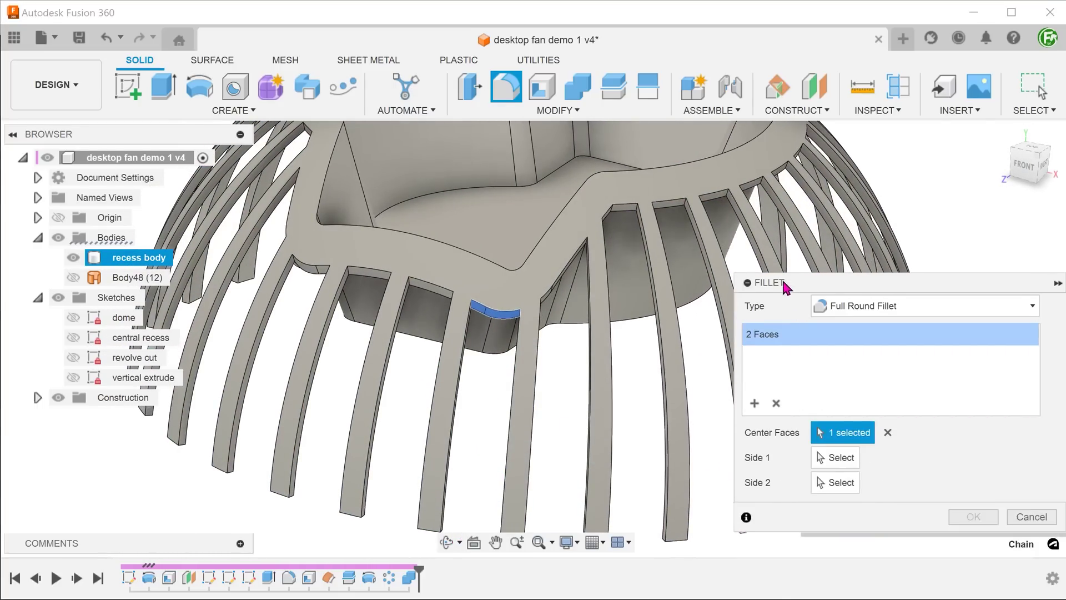
# Step: Try the full round fillet with the facing side walls of the two adjacent ribs as Side 1 and Side 2
pyautogui.moveTo(805, 282); pyautogui.dragTo(775, 260)
pyautogui.moveTo(503, 400)
pyautogui.keyDown('shift'); pyautogui.mouseDown(button='middle')
pyautogui.moveTo(494, 441)
pyautogui.moveTo(540, 436)
pyautogui.moveTo(504, 435)
pyautogui.moveTo(515, 416)
pyautogui.mouseUp(button='middle'); pyautogui.keyUp('shift')
pyautogui.click(466, 416)
pyautogui.click(541, 436)
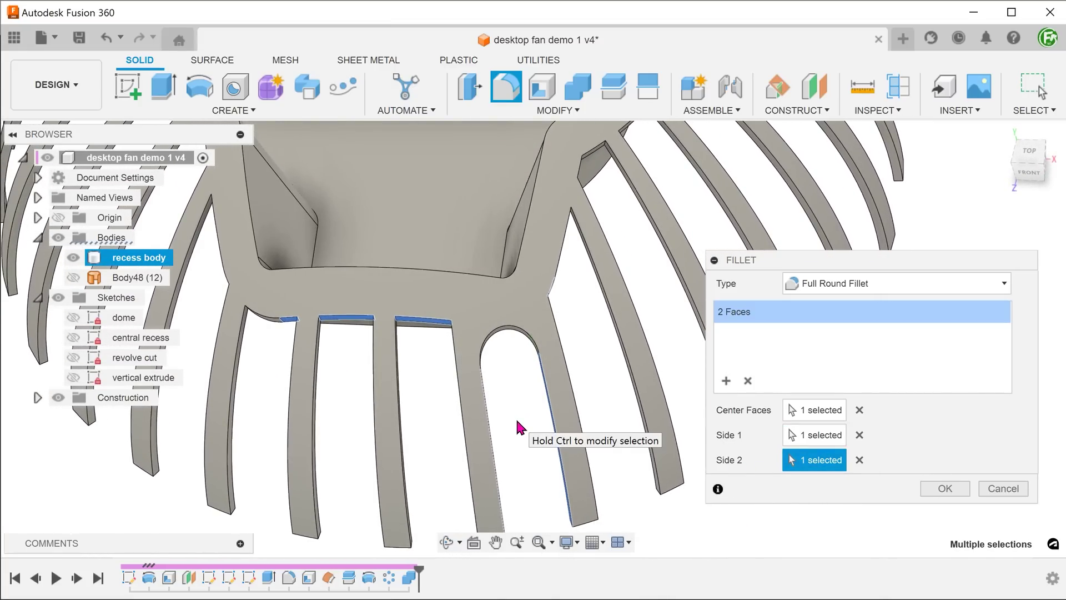
pyautogui.press('Return')
pyautogui.scroll(-5, 782, 471)
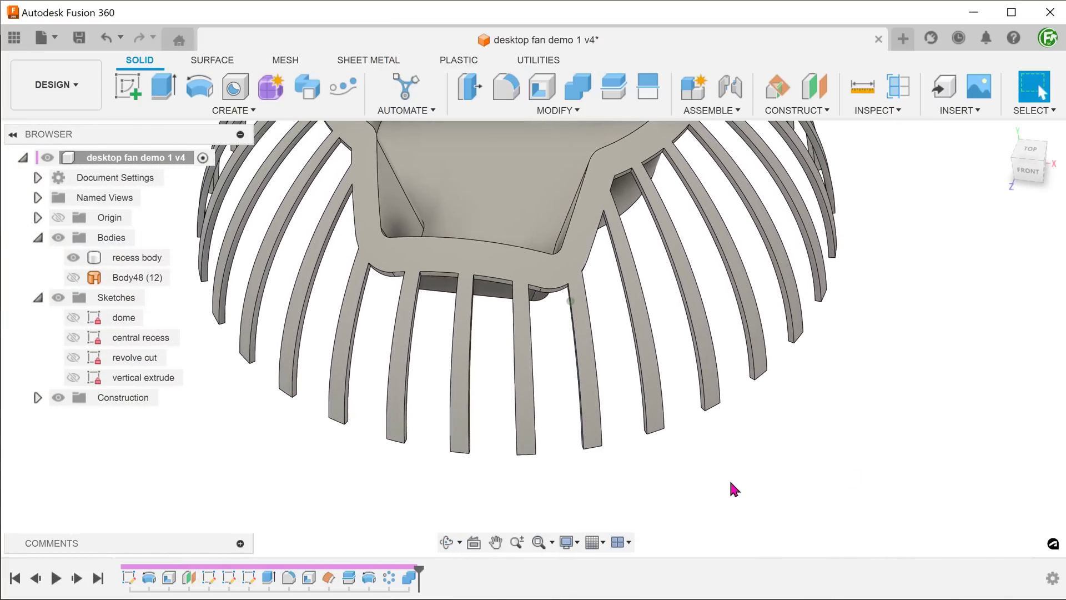
# Step: Delete the last four timeline features, from the body split through the slot cut and circular pattern to the Combine
pyautogui.click(1002, 132)
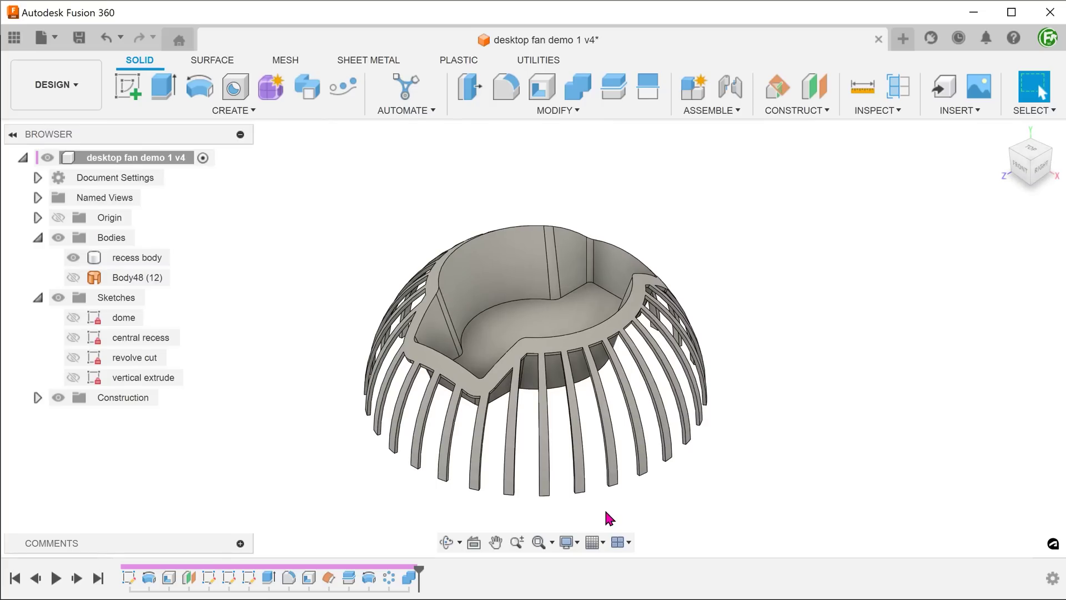
pyautogui.click(409, 577)
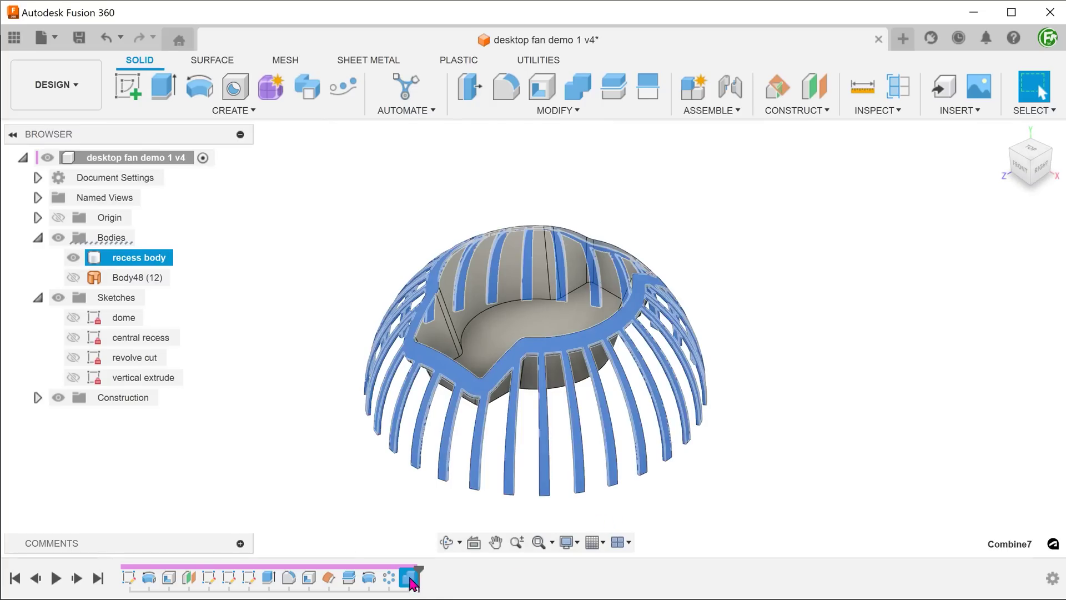
pyautogui.keyDown('shift'); pyautogui.click(350, 578); pyautogui.keyUp('shift')
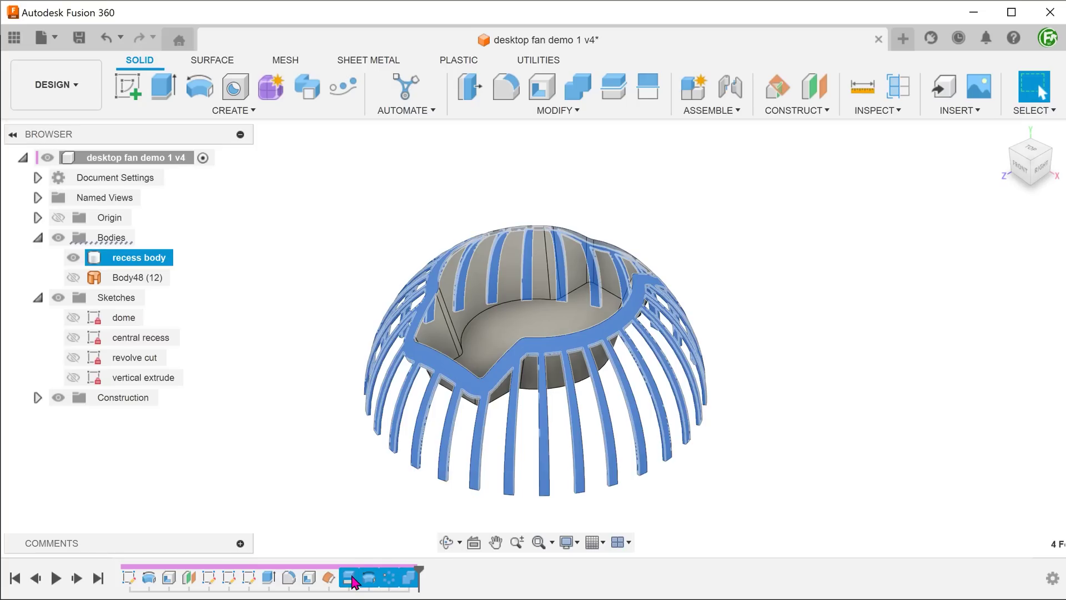
pyautogui.press('Delete')
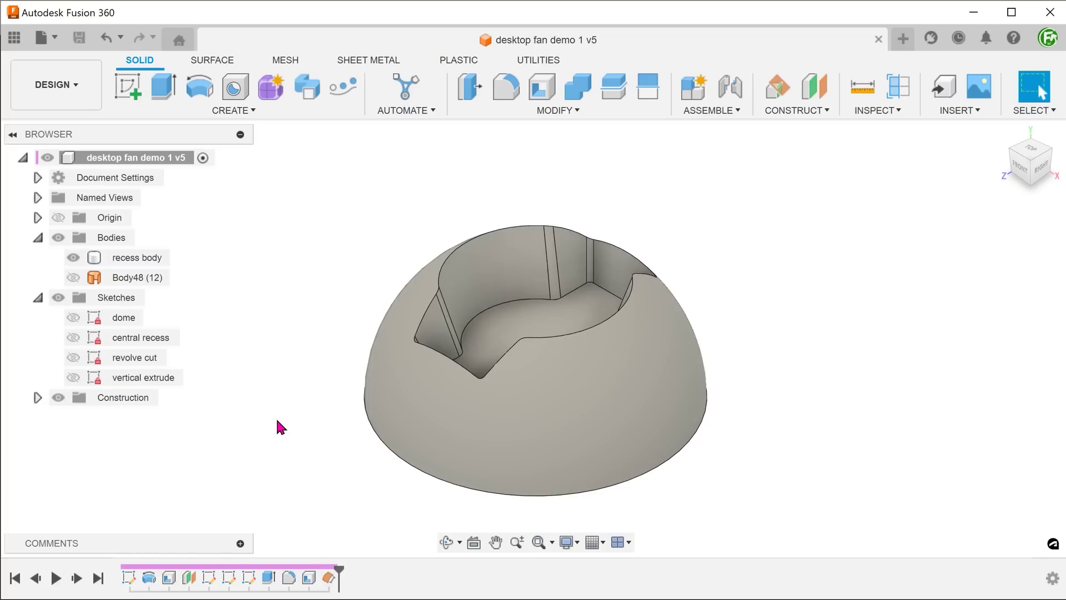
# Step: Show the surface body Body48 (12), start a surface Extend and hide the recess body
pyautogui.click(73, 278)
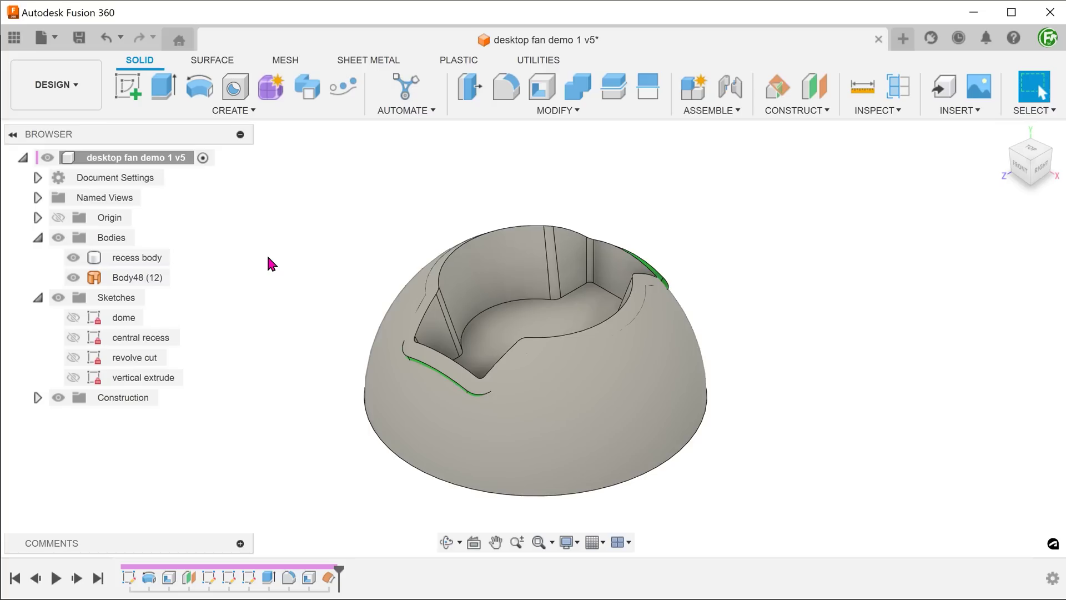
pyautogui.click(209, 60)
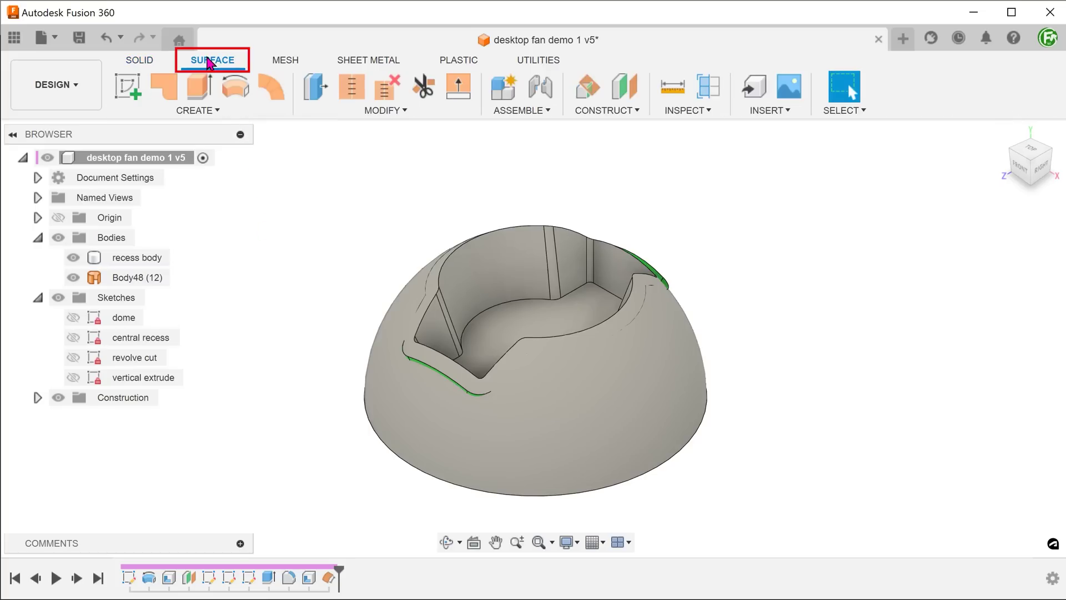
pyautogui.click(340, 111)
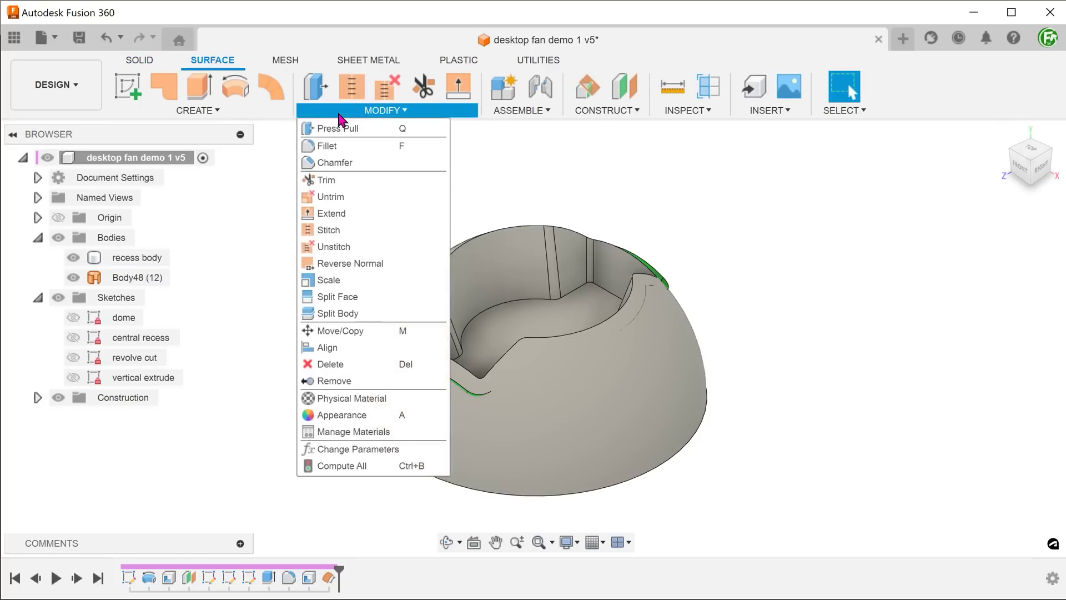
pyautogui.click(344, 213)
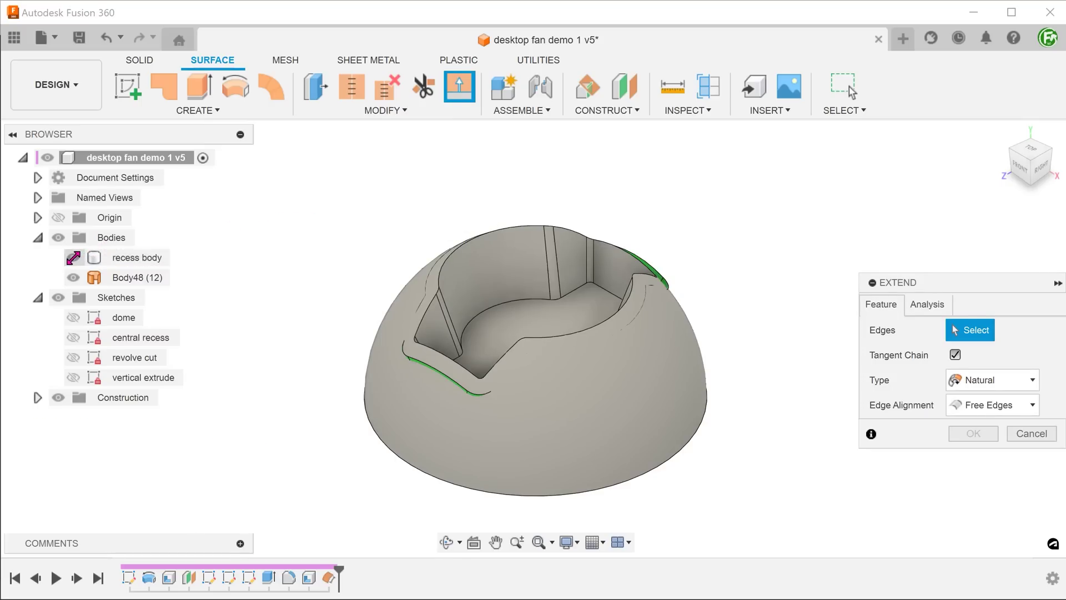
pyautogui.click(72, 257)
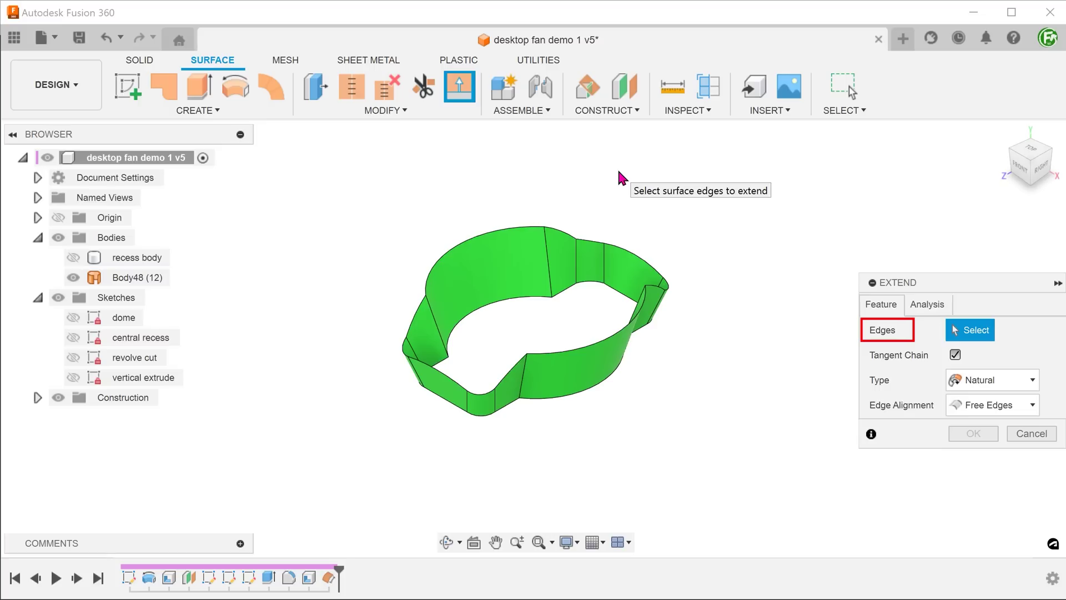
# Step: Extend both open edge loops of the Body48 (12) surface by 5 mm with tangent chain and the Natural type
pyautogui.keyDown('shift'); pyautogui.moveTo(718, 259); pyautogui.dragTo(702, 356, button='middle'); pyautogui.keyUp('shift')
pyautogui.click(670, 296)
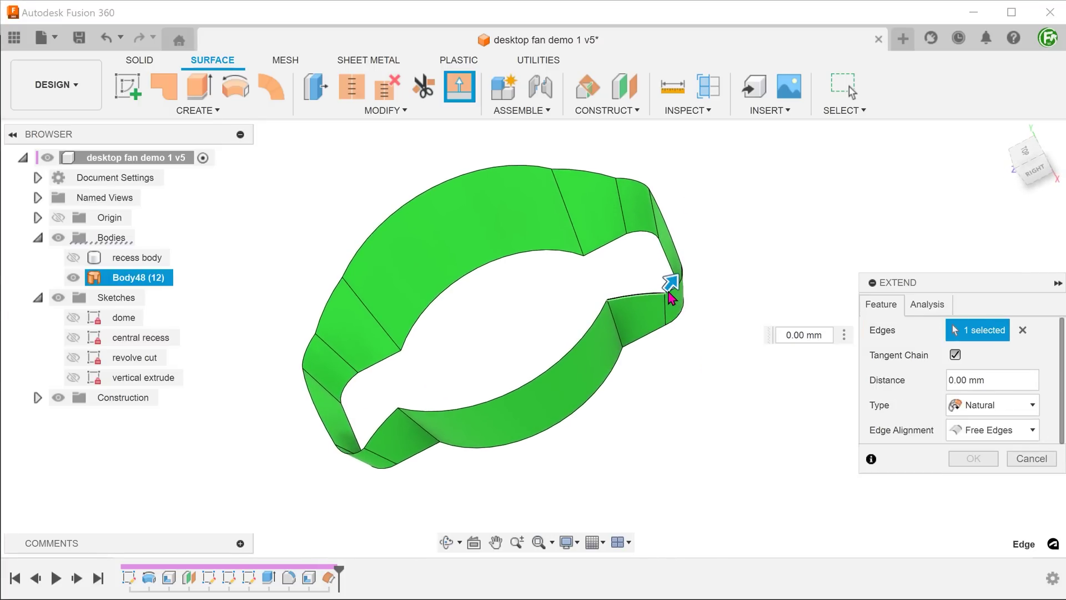
pyautogui.keyDown('shift'); pyautogui.moveTo(603, 318); pyautogui.dragTo(337, 245, button='middle'); pyautogui.keyUp('shift')
pyautogui.click(379, 226)
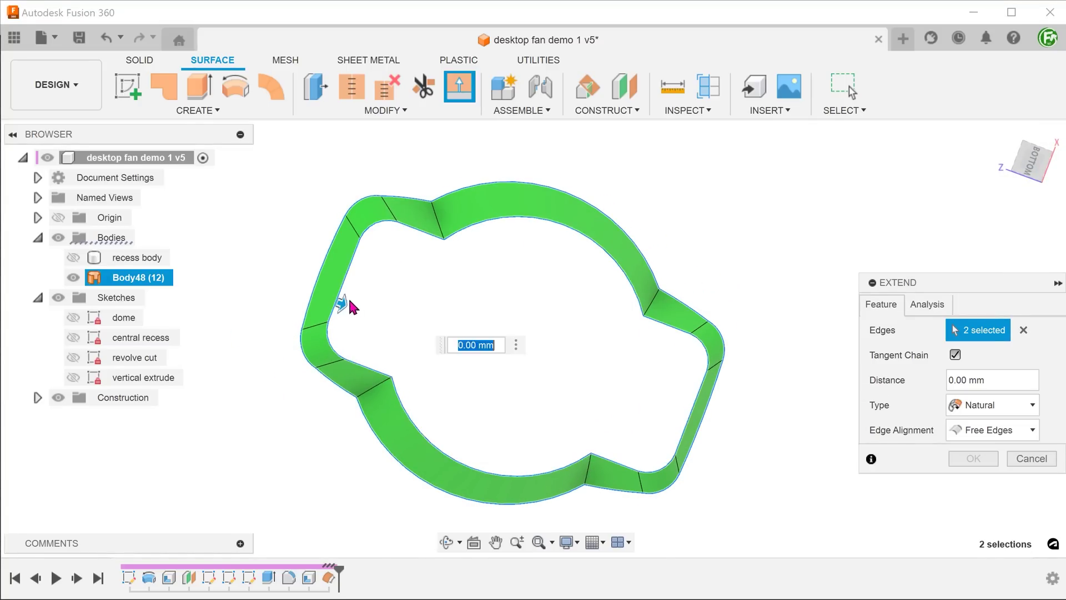
pyautogui.keyDown('shift'); pyautogui.moveTo(286, 185); pyautogui.dragTo(266, 182, button='middle'); pyautogui.keyUp('shift')
pyautogui.write('5')
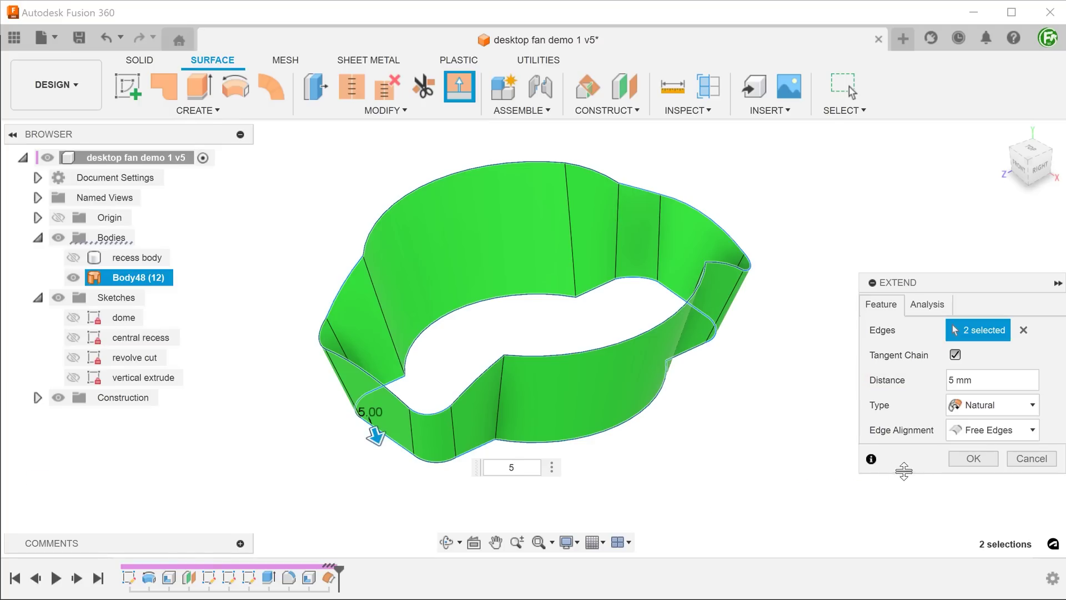
pyautogui.click(972, 459)
# Step: Show the recess body again and hide the vertical extrude sketch after viewing it against the extended surface
pyautogui.keyDown('shift'); pyautogui.moveTo(764, 447); pyautogui.dragTo(276, 338, button='middle'); pyautogui.keyUp('shift')
pyautogui.click(72, 257)
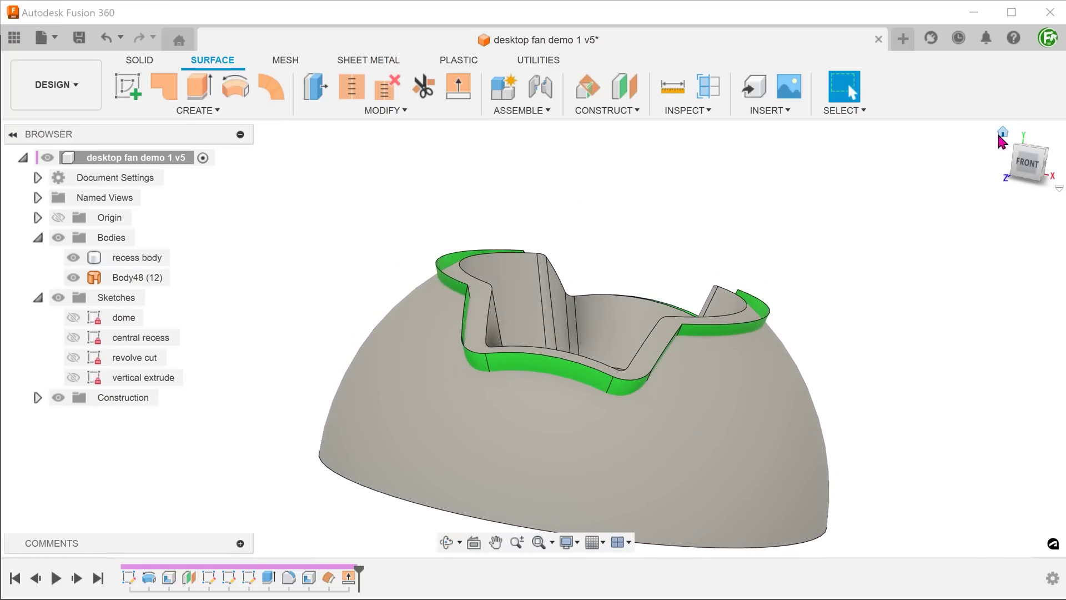
pyautogui.click(1004, 138)
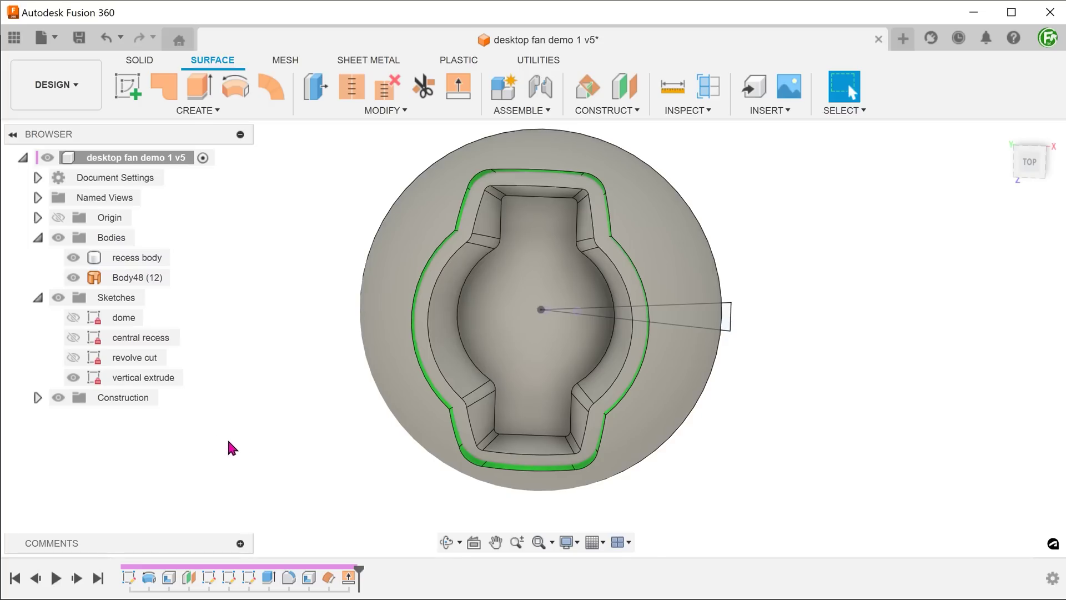
pyautogui.click(74, 378)
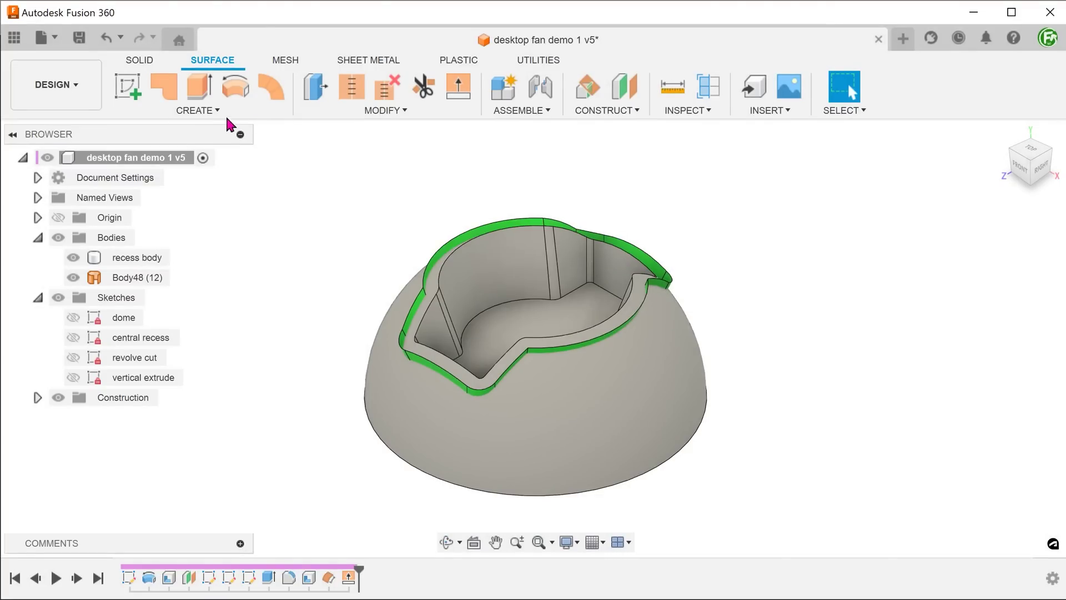
# Step: Create a 100 mm Normal ruled surface as a new body from the upper edge chain of Body48 (12) and save the design
pyautogui.click(206, 111)
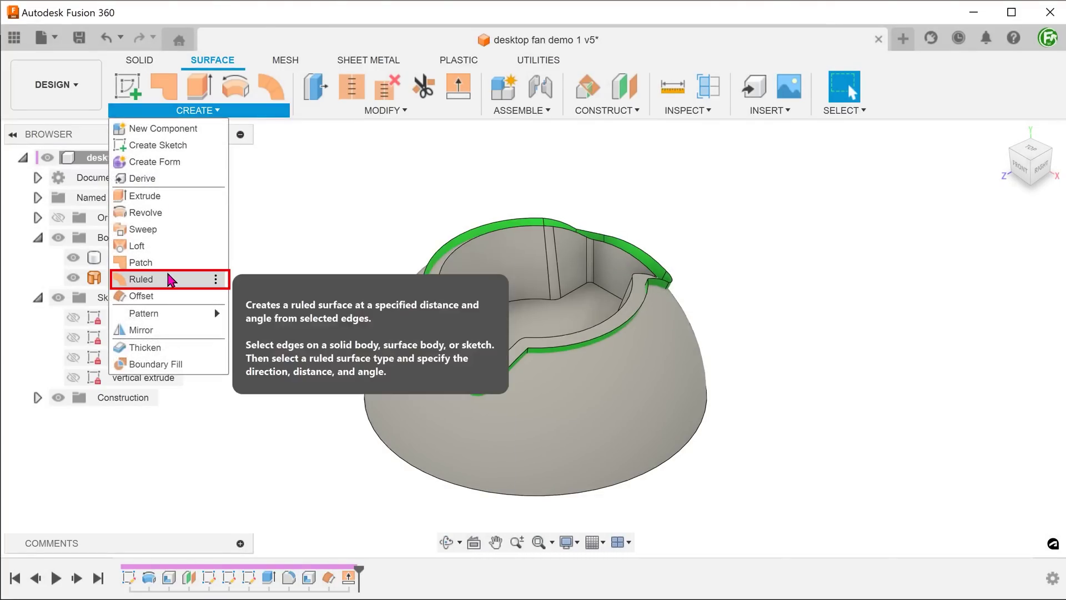
pyautogui.click(171, 279)
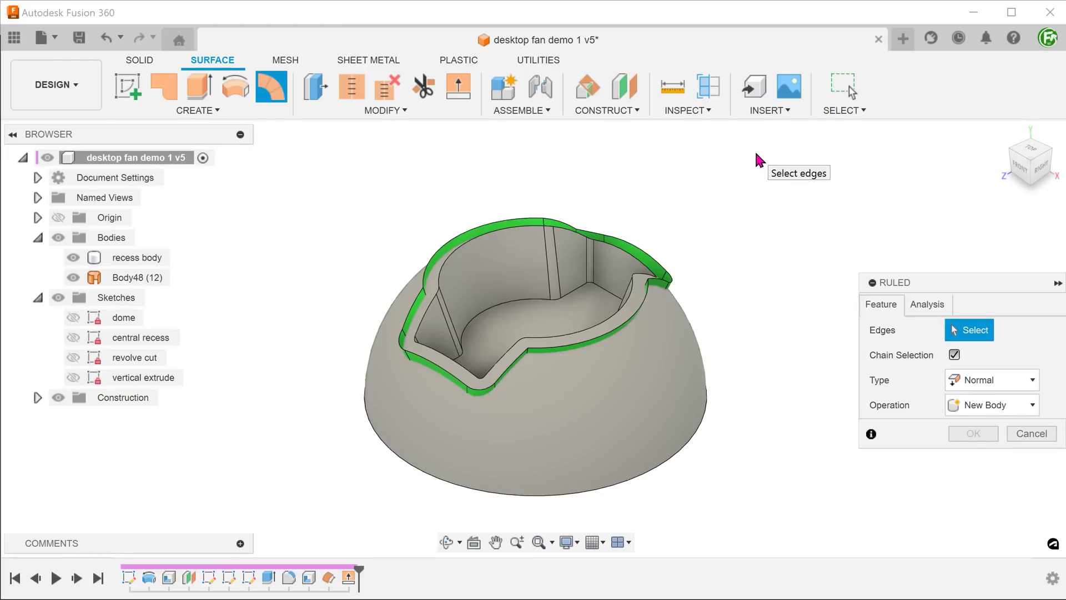
pyautogui.moveTo(755, 198)
pyautogui.keyDown('shift'); pyautogui.mouseDown(button='middle')
pyautogui.moveTo(747, 260)
pyautogui.moveTo(700, 272)
pyautogui.moveTo(766, 253)
pyautogui.moveTo(783, 218)
pyautogui.moveTo(754, 214)
pyautogui.moveTo(667, 240)
pyautogui.mouseUp(button='middle'); pyautogui.keyUp('shift')
pyautogui.click(662, 275)
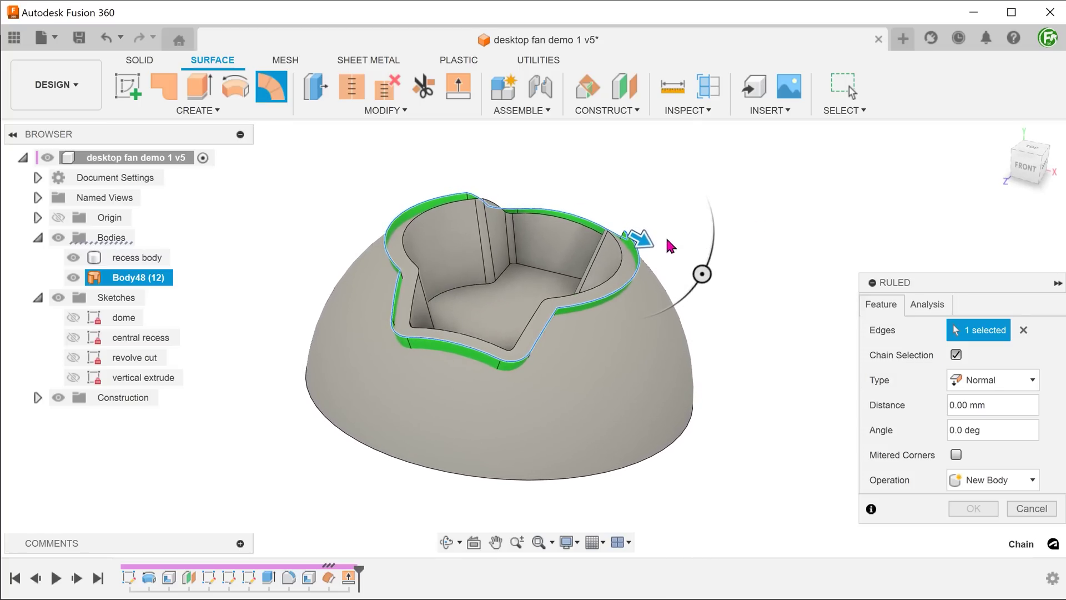
pyautogui.moveTo(669, 241); pyautogui.dragTo(767, 257)
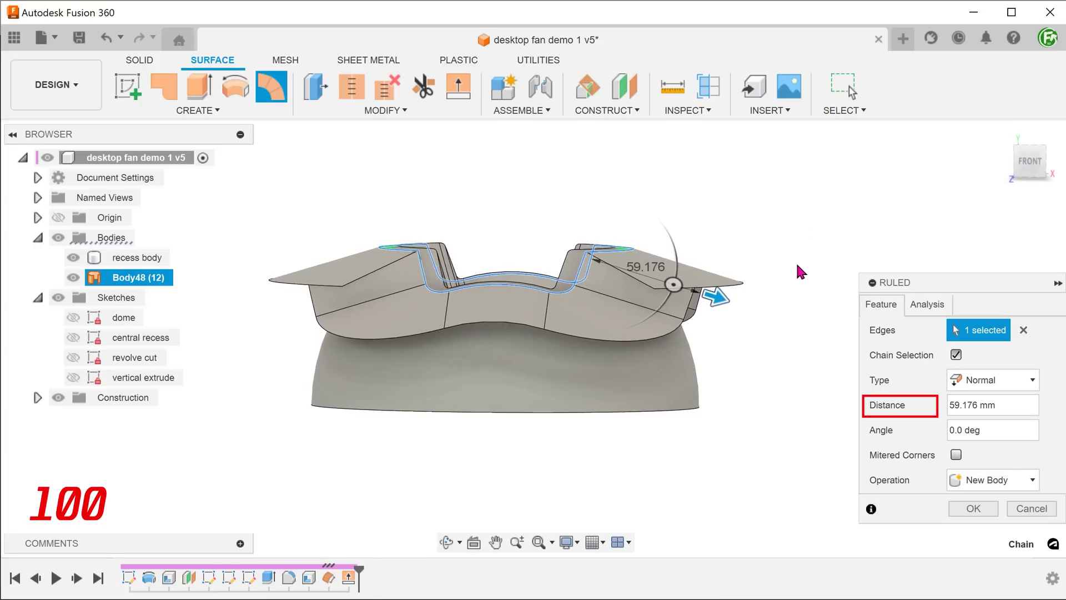
pyautogui.click(1000, 402)
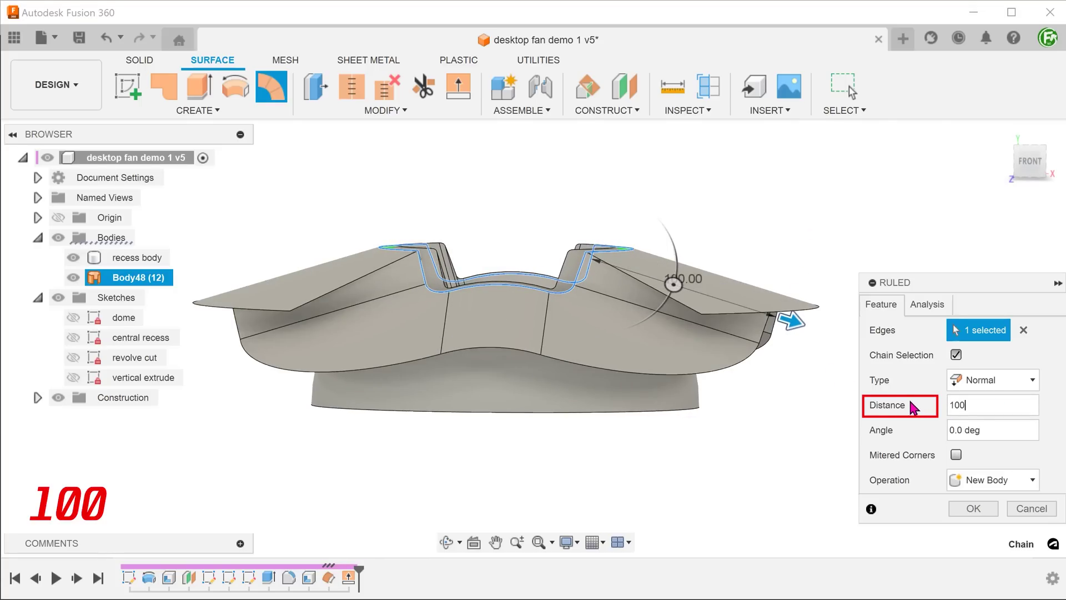
pyautogui.keyDown('shift'); pyautogui.moveTo(765, 421); pyautogui.dragTo(773, 450, button='middle'); pyautogui.keyUp('shift')
pyautogui.click(966, 508)
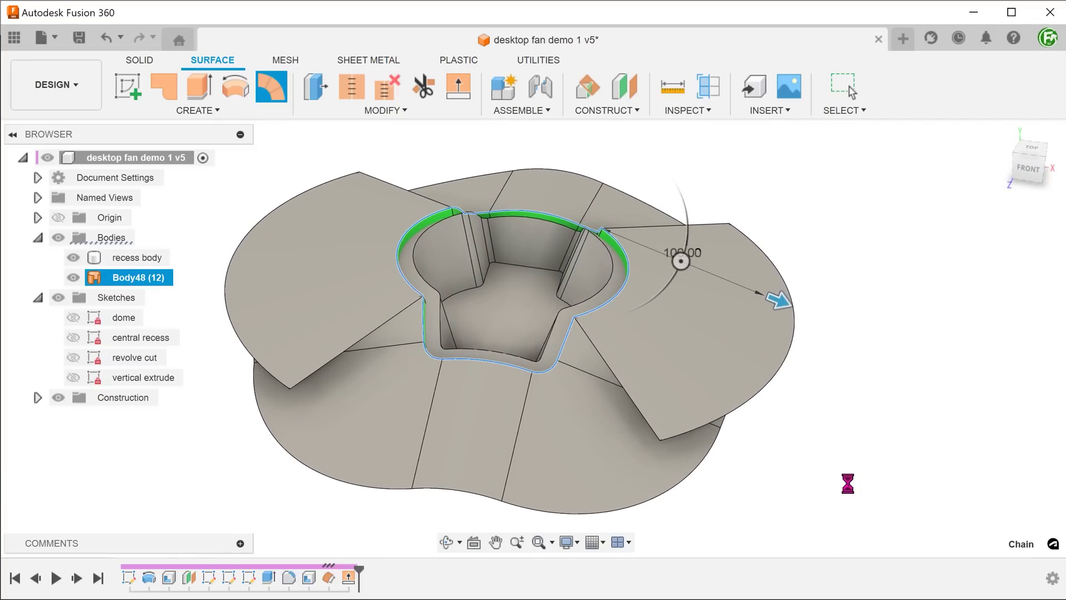
pyautogui.keyDown('shift'); pyautogui.moveTo(847, 481); pyautogui.dragTo(777, 297, button='middle'); pyautogui.keyUp('shift')
pyautogui.hotkey('ctrl', 's')
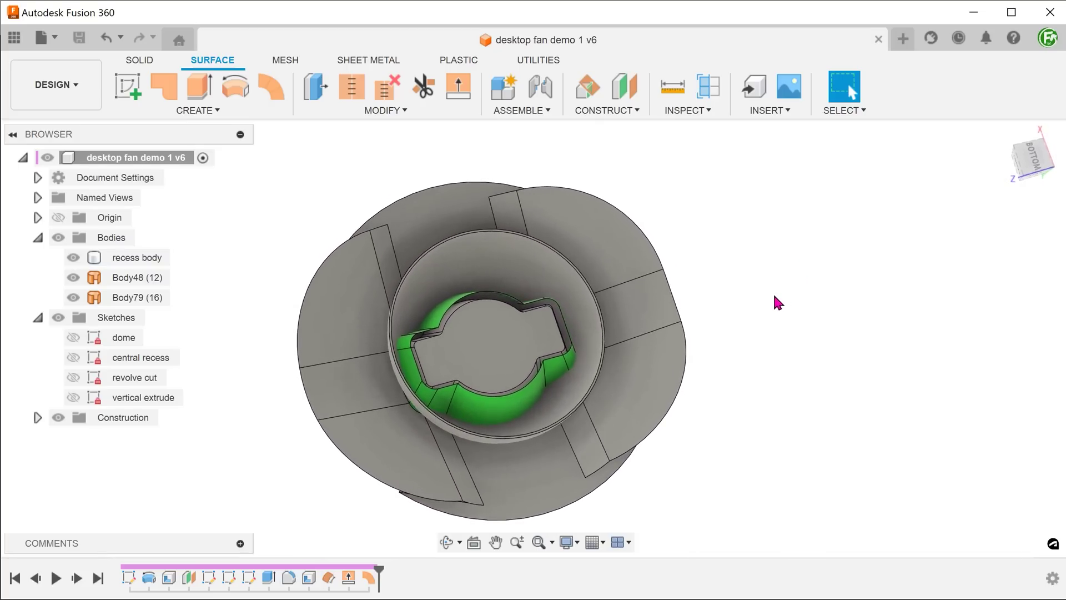
# Step: Patch the open lower edge loop of Body48 (12) as a new body with chaining enabled and connected edges
pyautogui.click(403, 110)
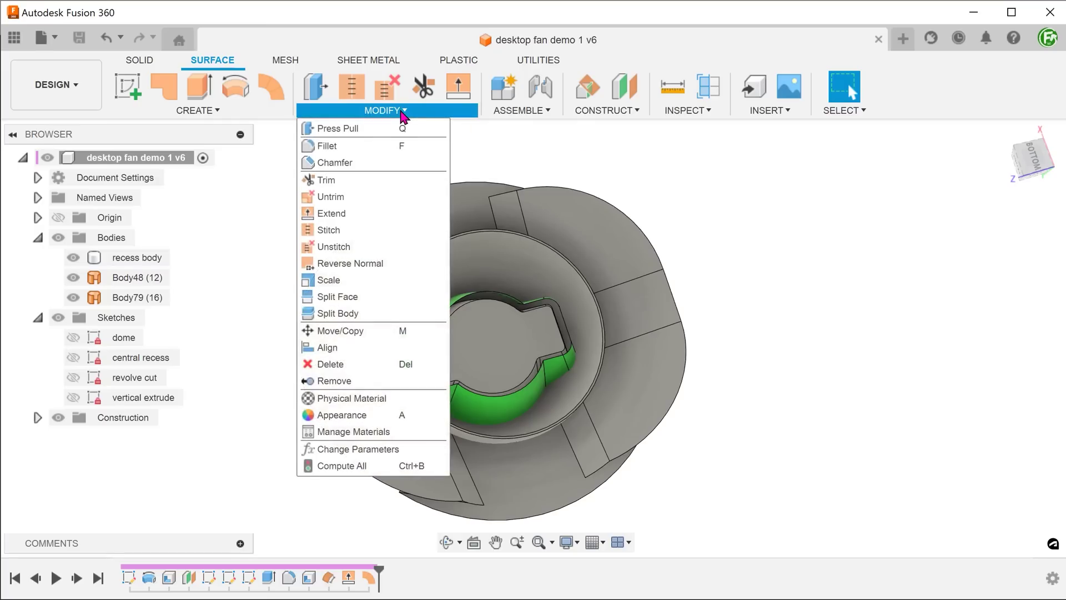
pyautogui.click(262, 112)
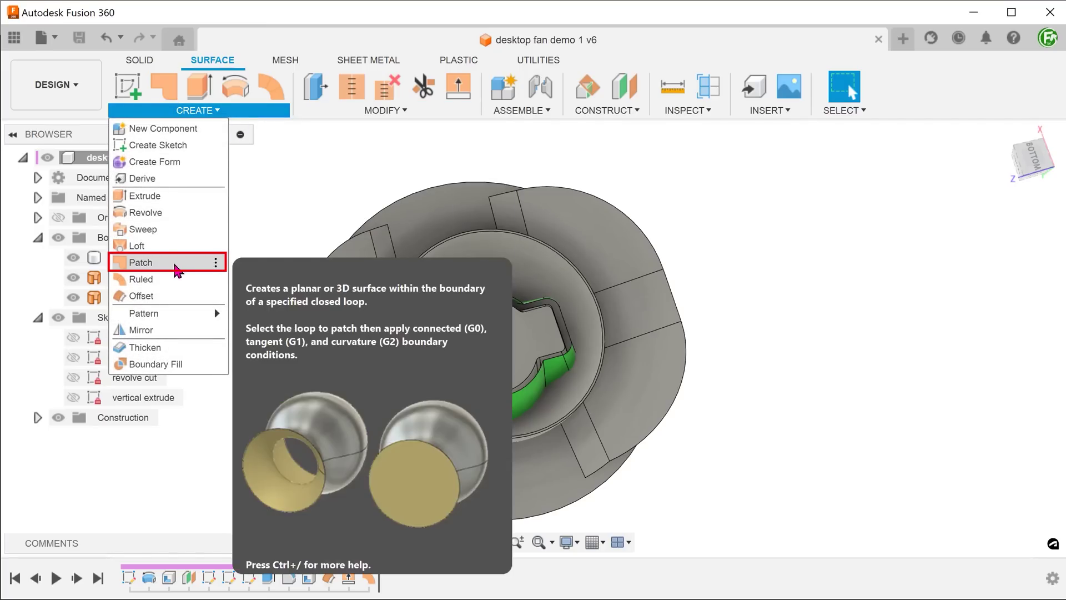
pyautogui.click(176, 269)
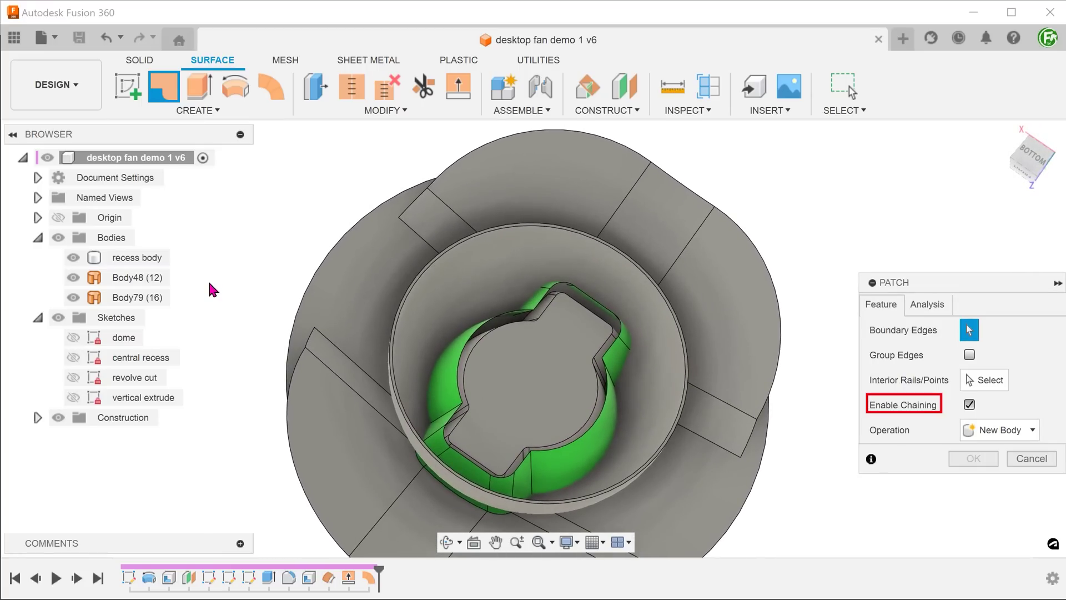
pyautogui.click(486, 328)
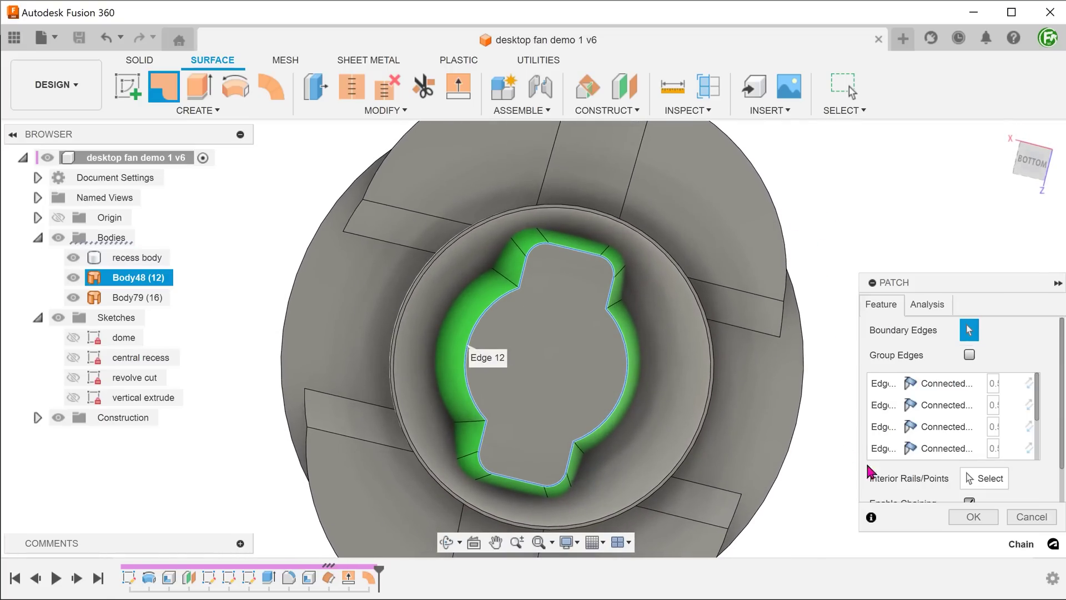
pyautogui.click(971, 517)
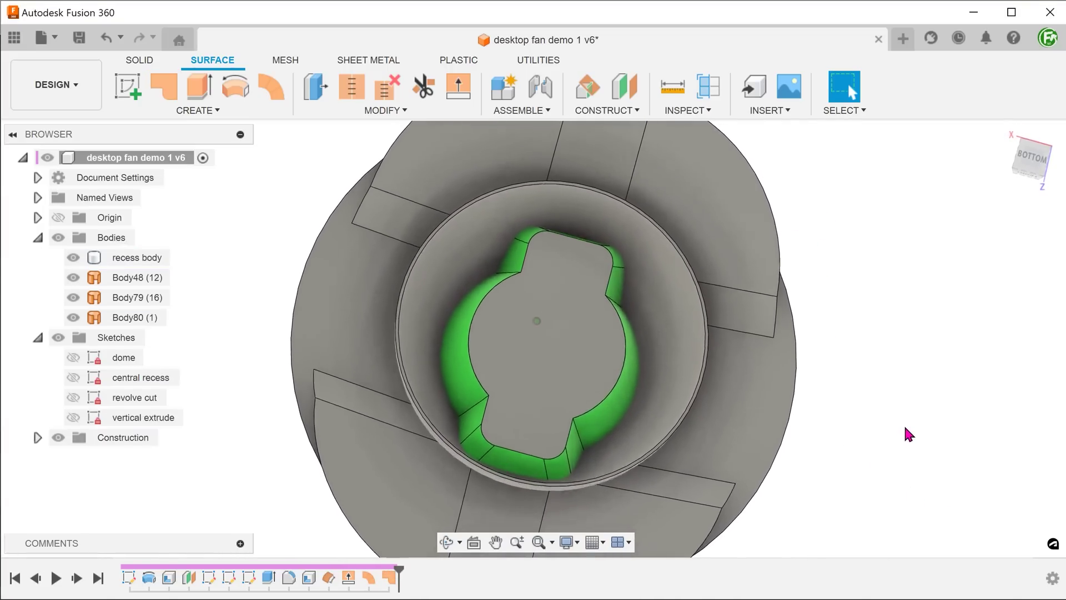
pyautogui.click(552, 361)
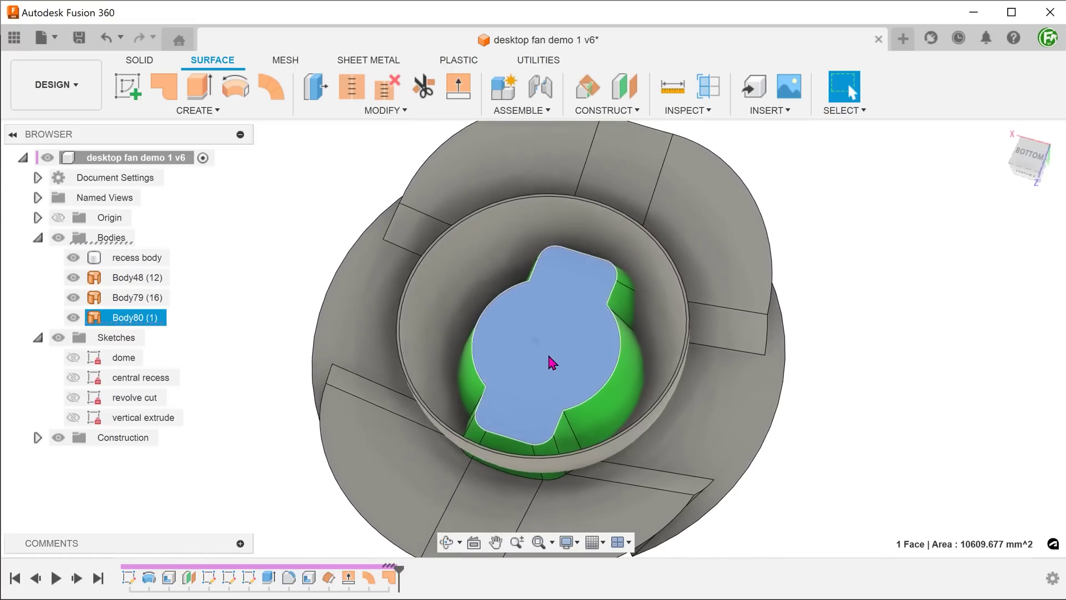
pyautogui.moveTo(552, 362)
pyautogui.keyDown('shift'); pyautogui.mouseDown(button='middle')
pyautogui.moveTo(452, 327)
pyautogui.moveTo(264, 231)
pyautogui.moveTo(276, 197)
pyautogui.moveTo(352, 176)
pyautogui.moveTo(682, 170)
pyautogui.mouseUp(button='middle'); pyautogui.keyUp('shift')
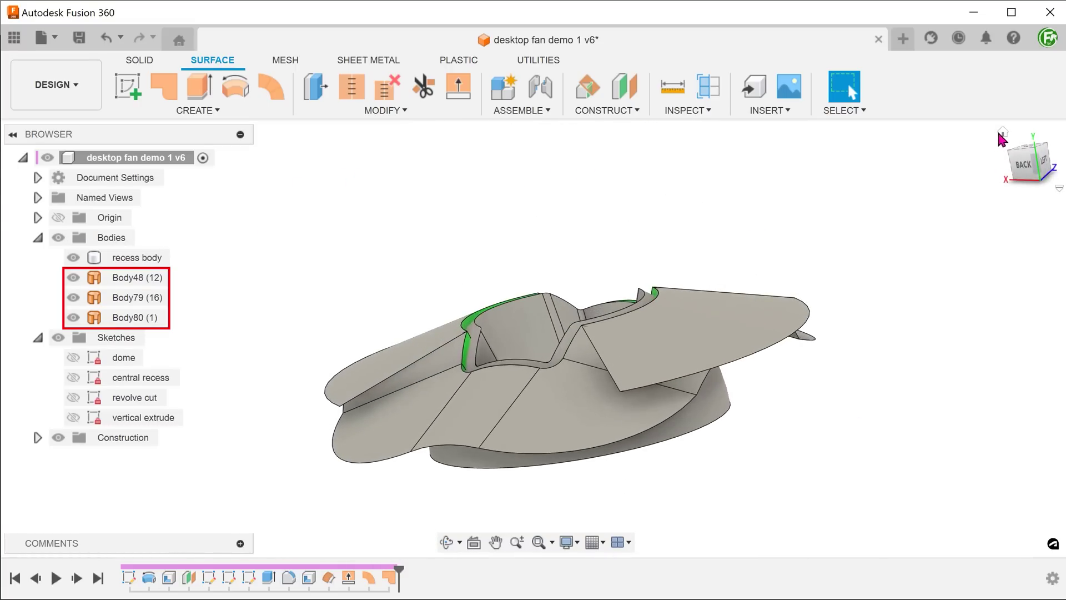
# Step: Stitch surfaces Body48 (12), Body79 (16) and Body80 (1) into a new body with a 0.10 mm tolerance
pyautogui.click(1001, 133)
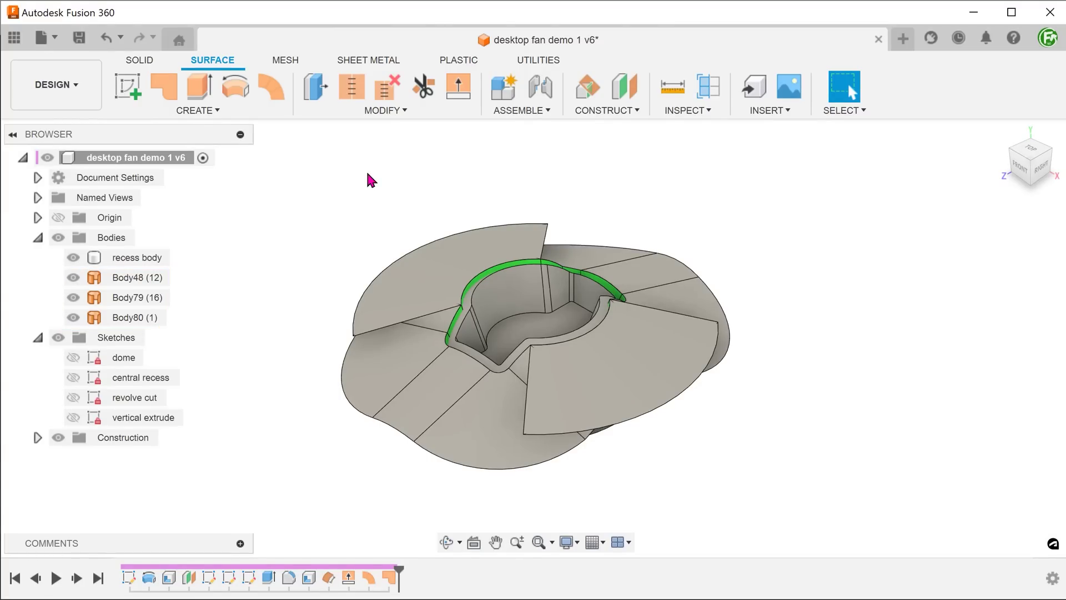
pyautogui.click(356, 110)
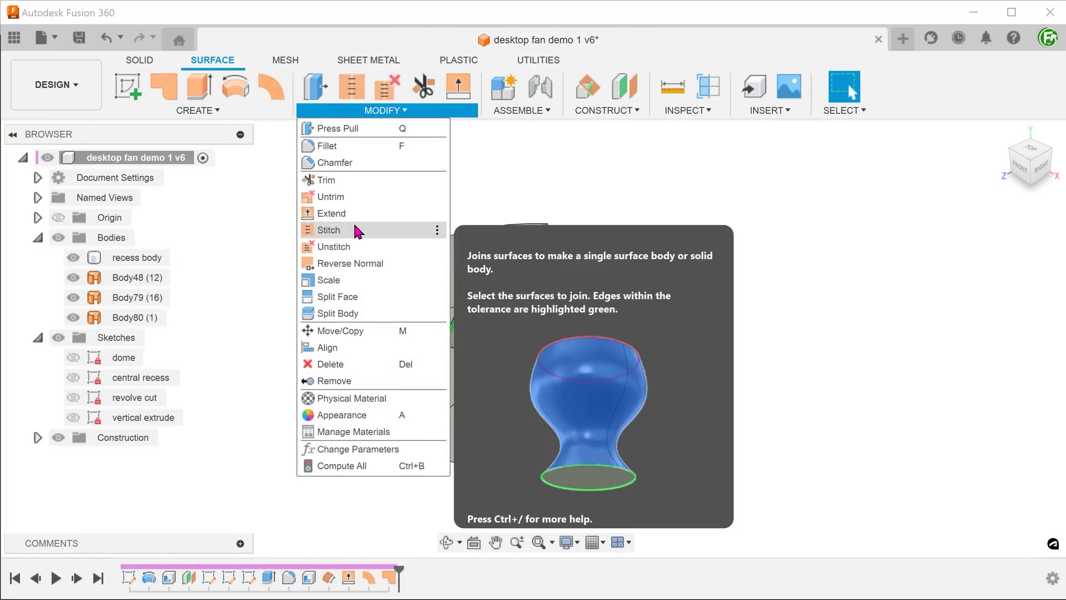
pyautogui.click(329, 230)
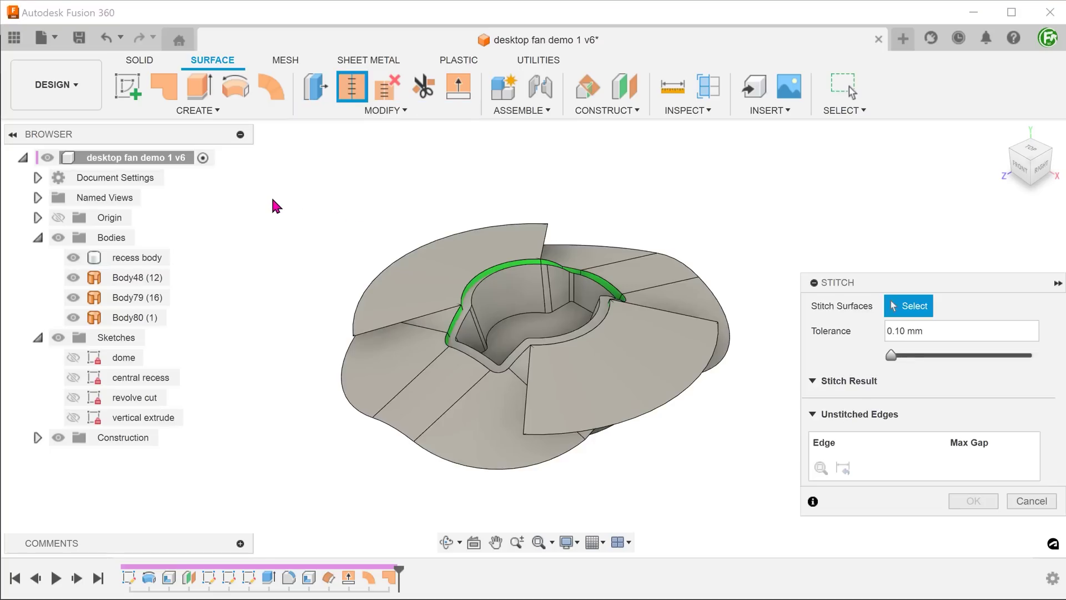
pyautogui.click(149, 278)
pyautogui.click(143, 298)
pyautogui.click(146, 317)
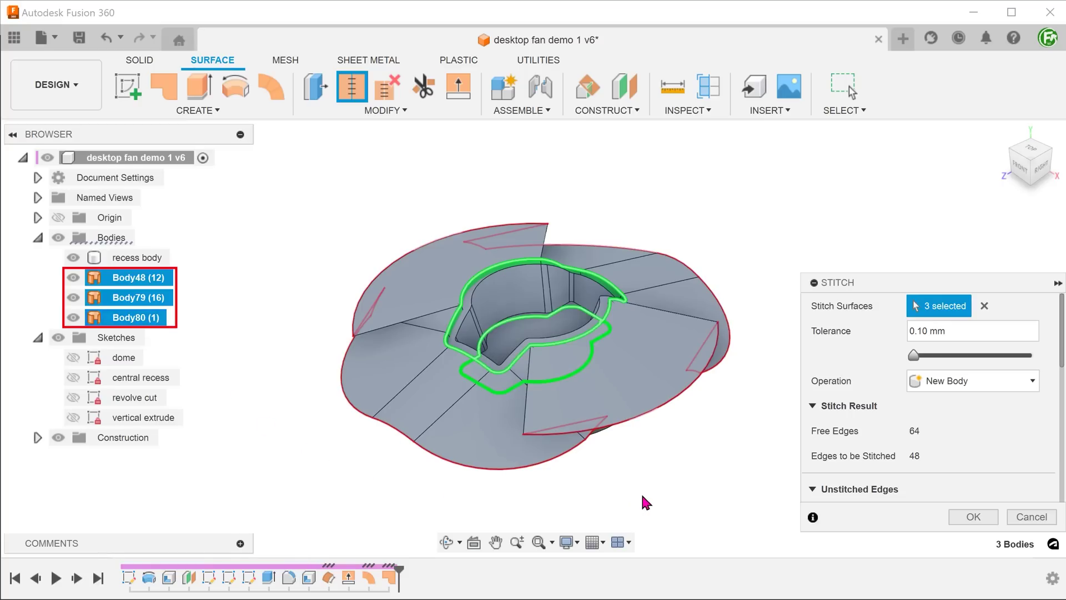
pyautogui.click(962, 519)
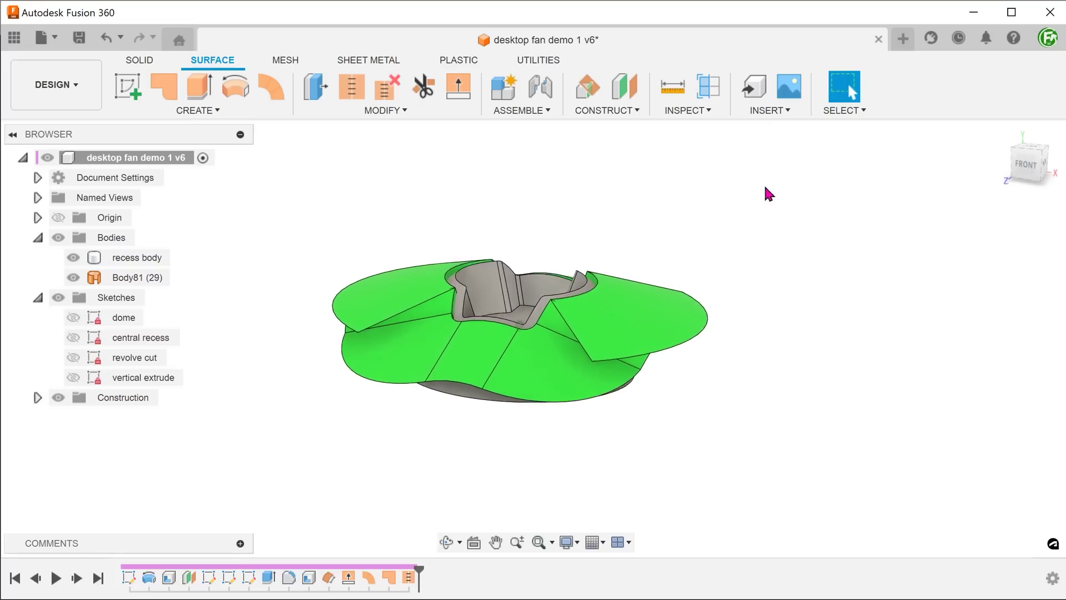
# Step: Inspect the stitched surface and recess body in a temporary section through the XY plane
pyautogui.click(708, 86)
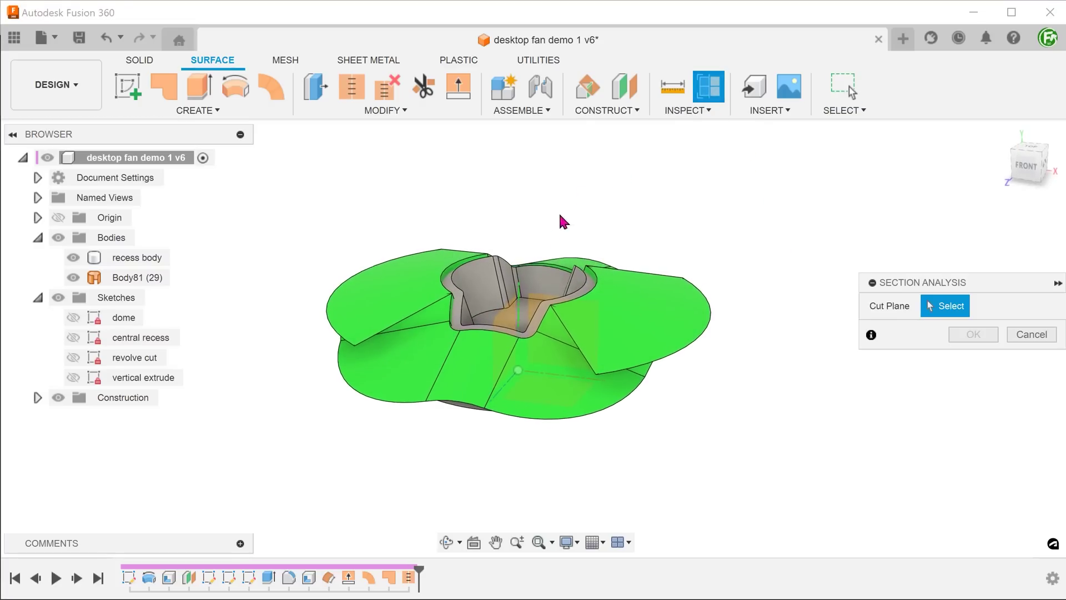
pyautogui.click(539, 300)
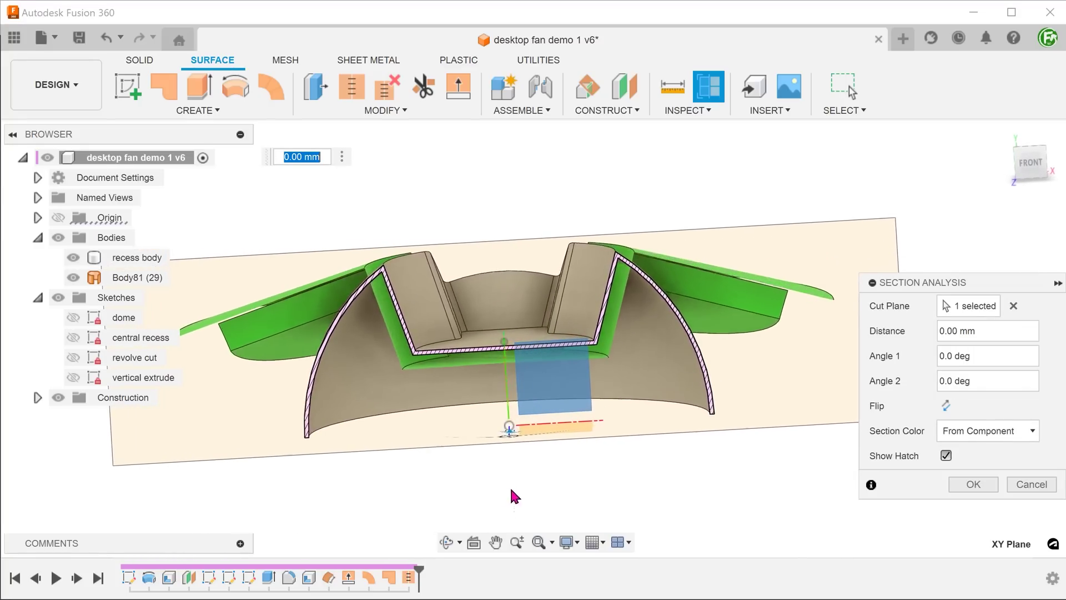
pyautogui.click(1025, 488)
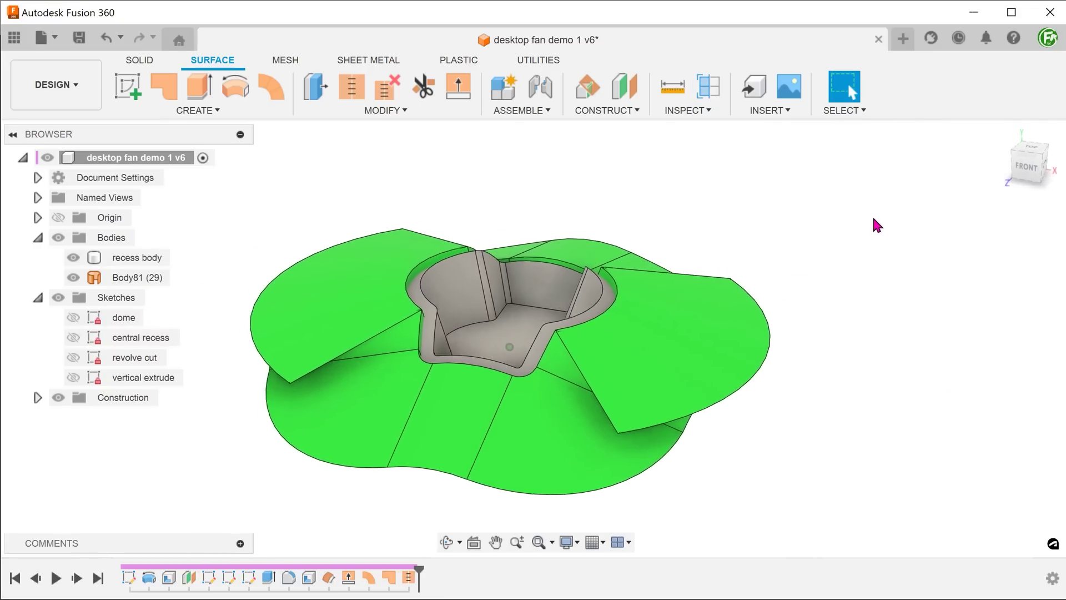
pyautogui.click(1002, 132)
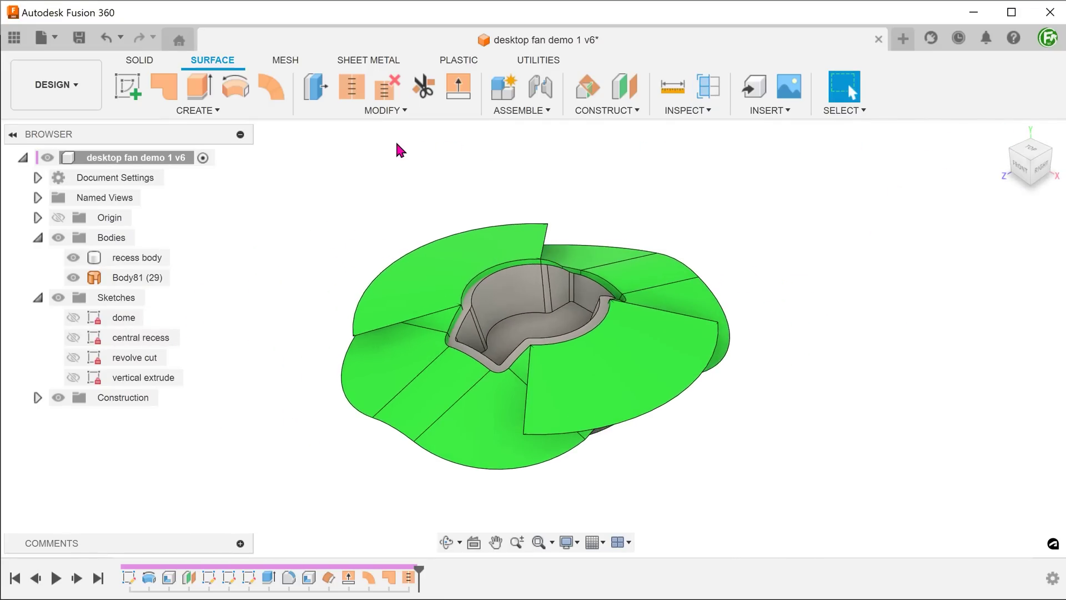
# Step: Save the design and cut the vertical extrude sketch's profile through the recess body up to the stitched surface Body81 (29)
pyautogui.hotkey('ctrl', 's')
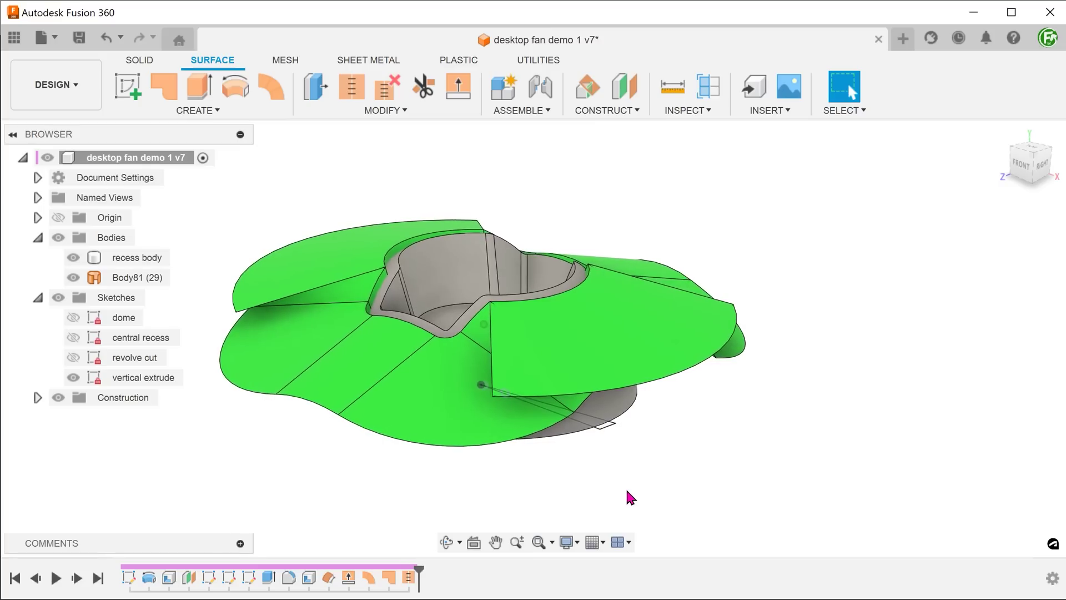
pyautogui.press('e')
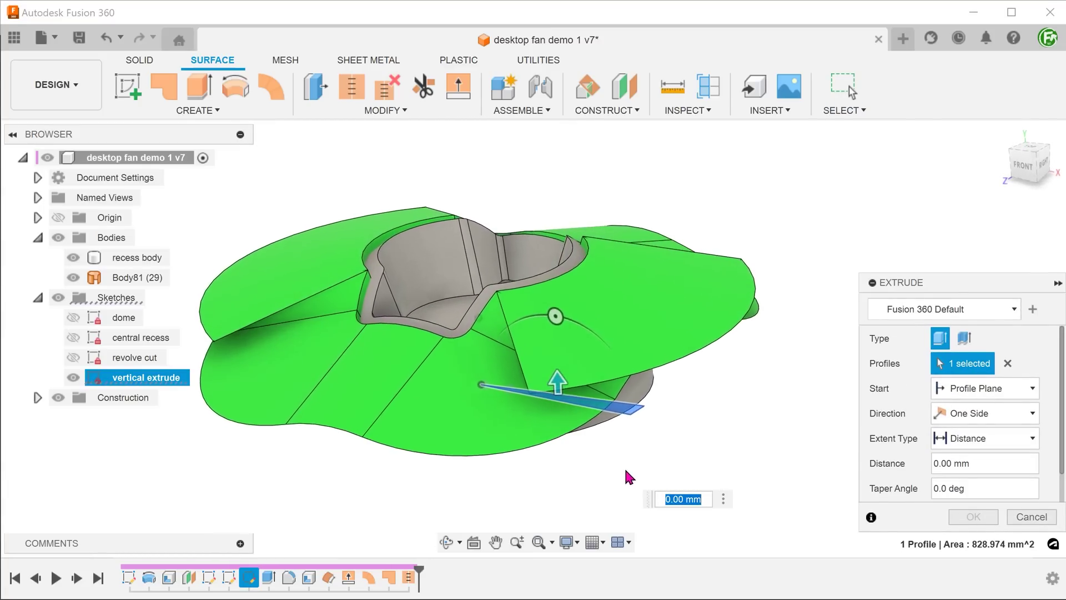
pyautogui.click(965, 438)
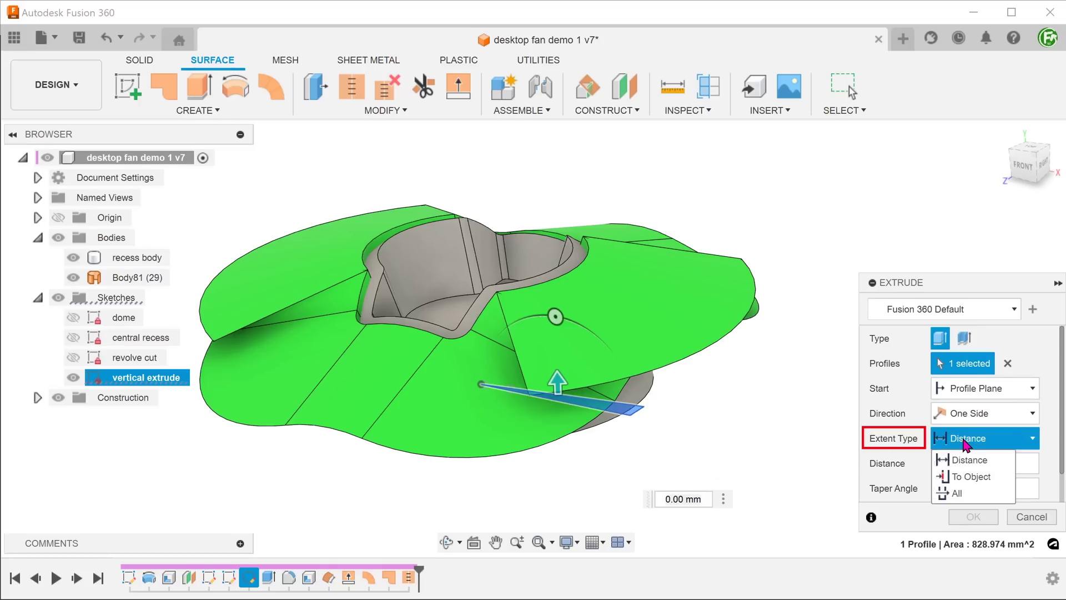
pyautogui.click(1008, 476)
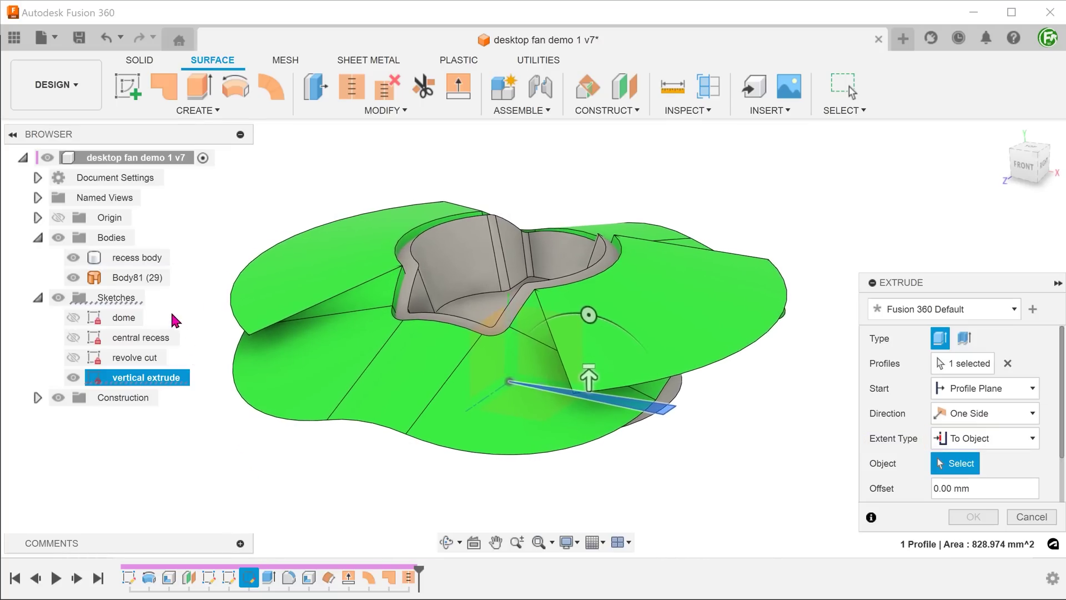
pyautogui.click(135, 279)
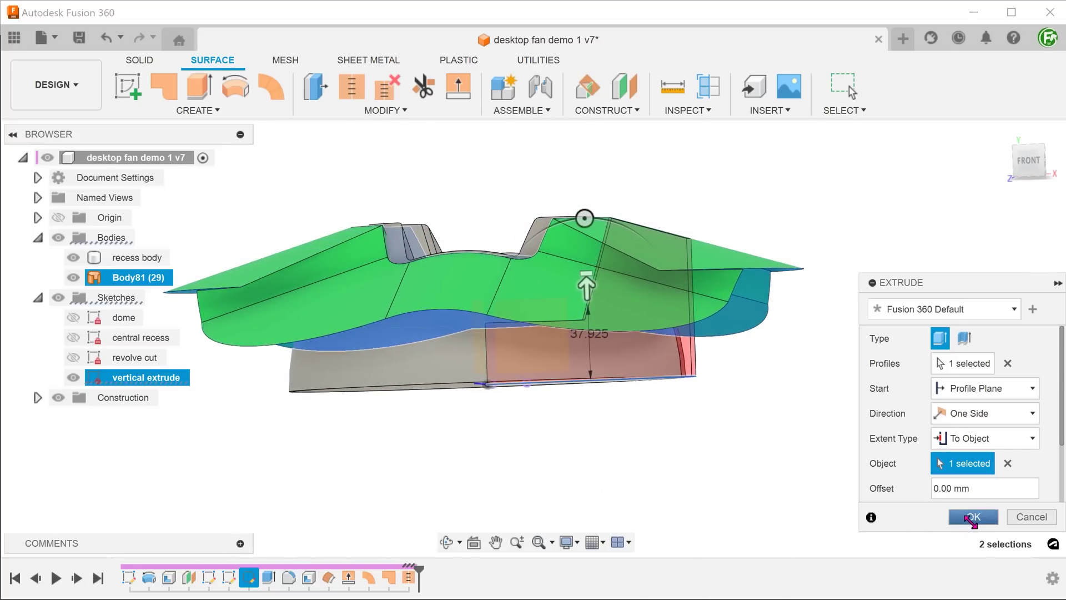
pyautogui.click(973, 517)
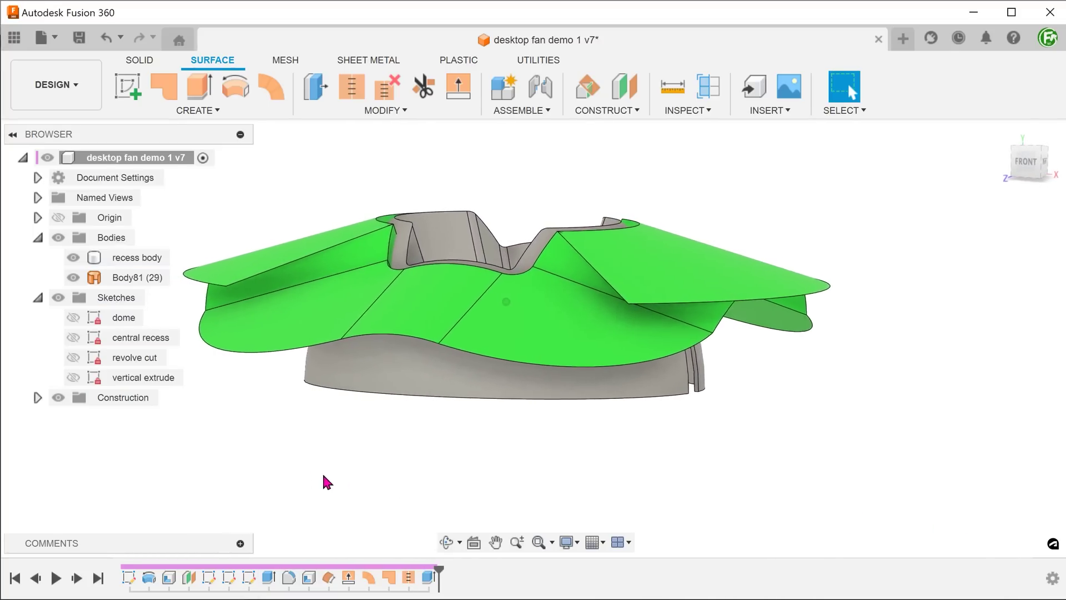
# Step: Hide the stitched surface Body81 (29) to expose the slot cut in the recess body
pyautogui.click(75, 282)
pyautogui.click(73, 278)
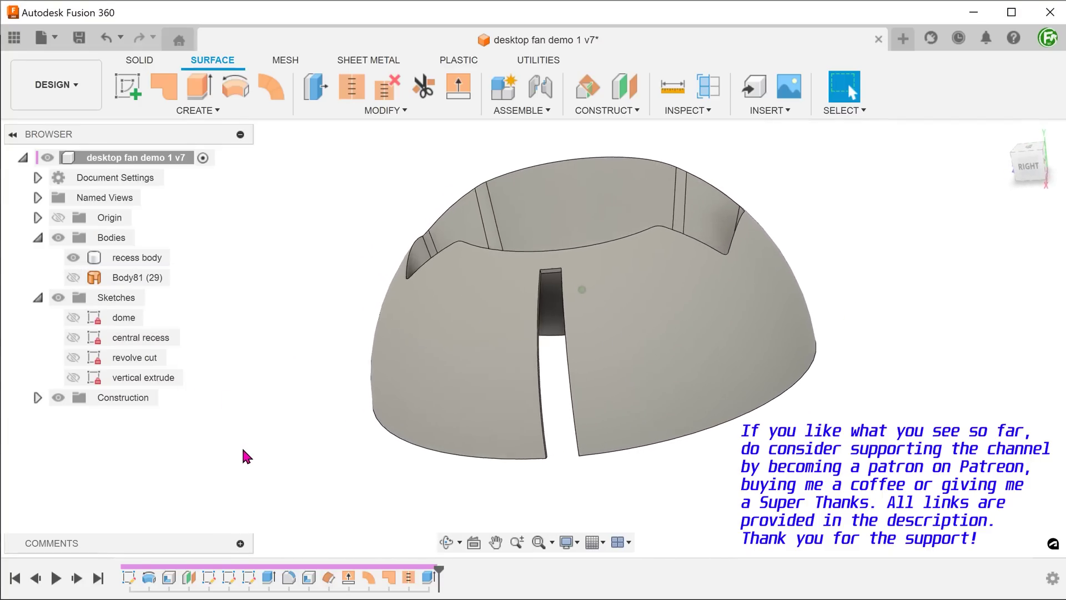
pyautogui.click(988, 137)
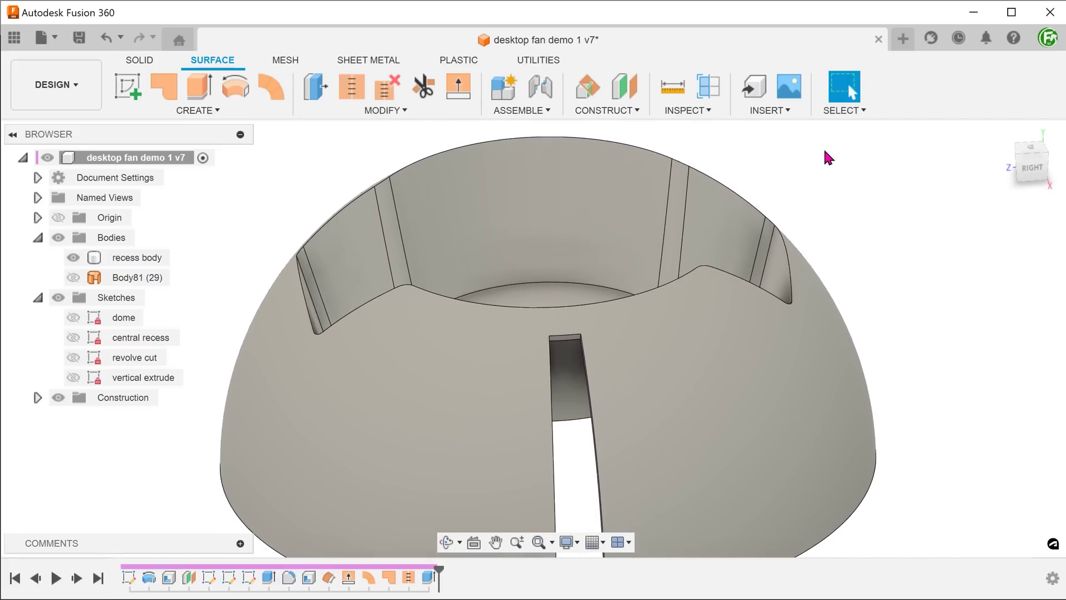
# Step: Apply a Full Round Fillet to the slot's closed end, using its end face as center and the two long slot walls as sides
pyautogui.press('f')
pyautogui.click(911, 284)
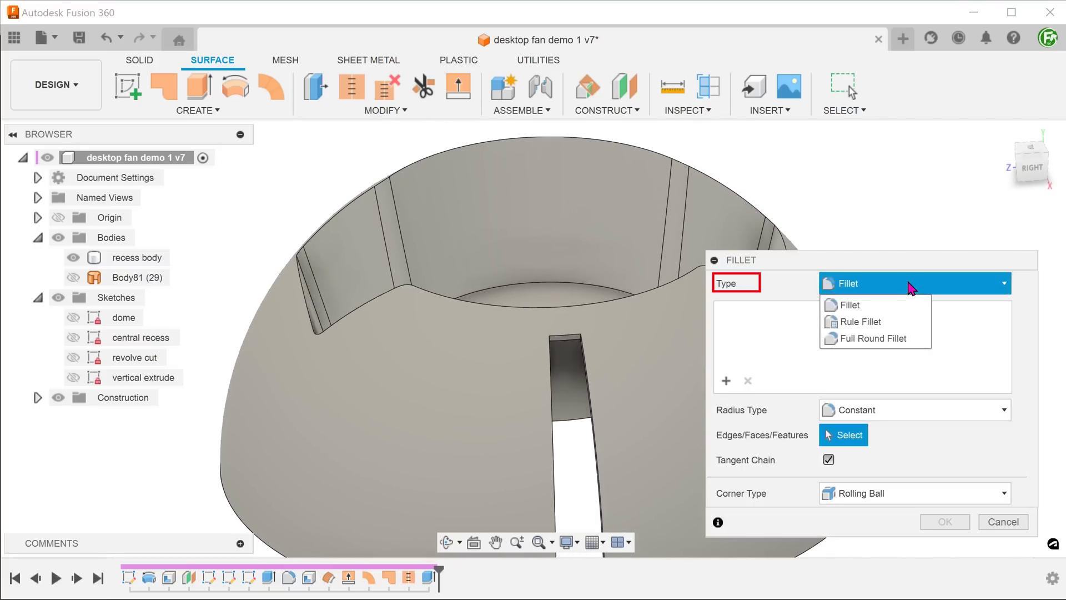
pyautogui.click(908, 338)
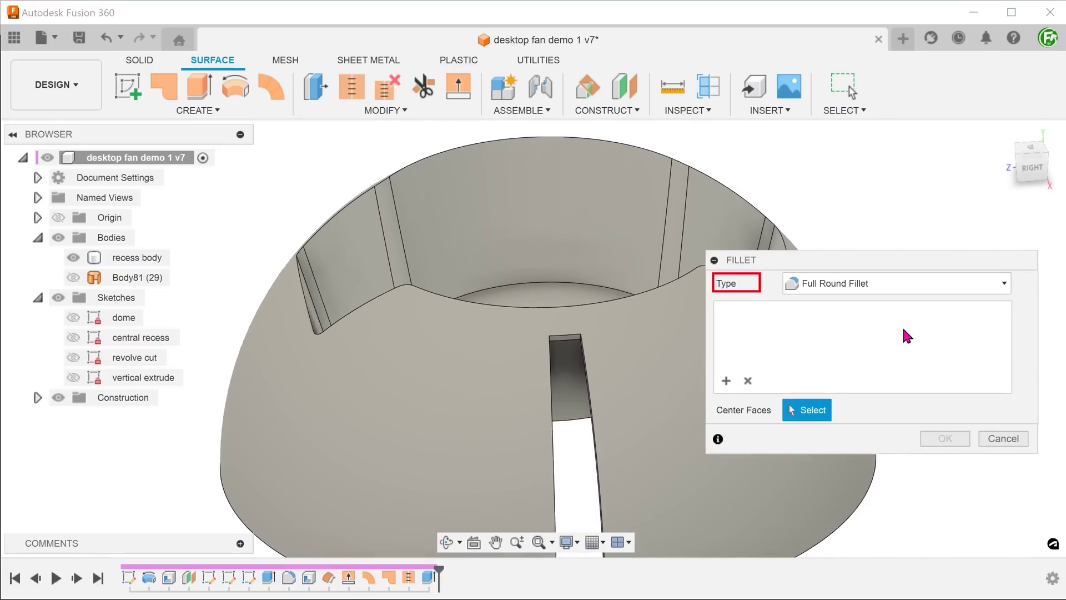
pyautogui.moveTo(840, 195)
pyautogui.keyDown('shift'); pyautogui.mouseDown(button='middle')
pyautogui.moveTo(805, 166)
pyautogui.moveTo(685, 165)
pyautogui.moveTo(546, 240)
pyautogui.moveTo(494, 304)
pyautogui.mouseUp(button='middle'); pyautogui.keyUp('shift')
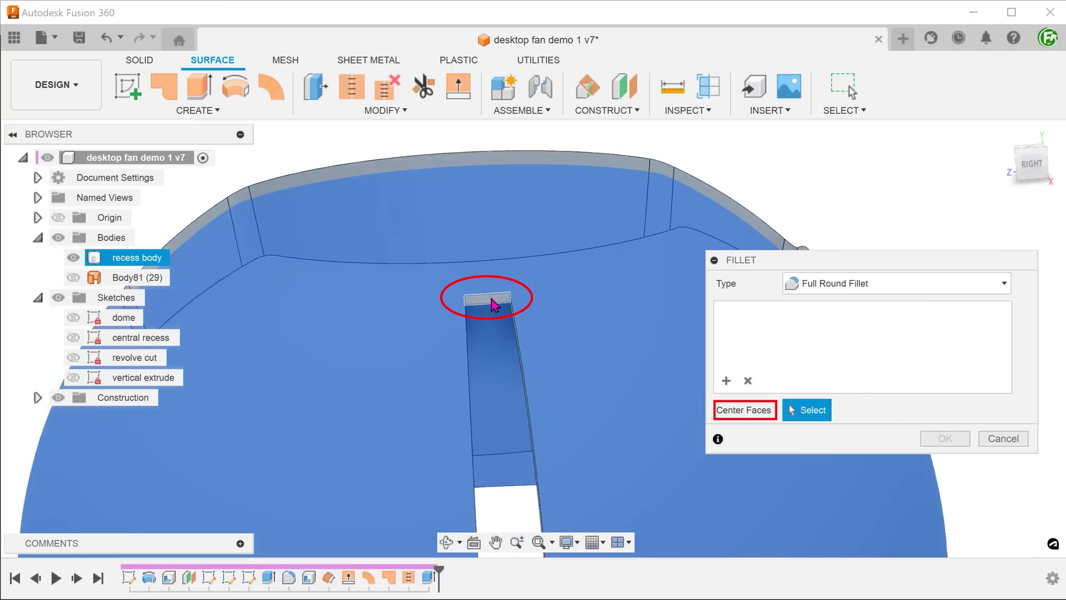
pyautogui.click(493, 303)
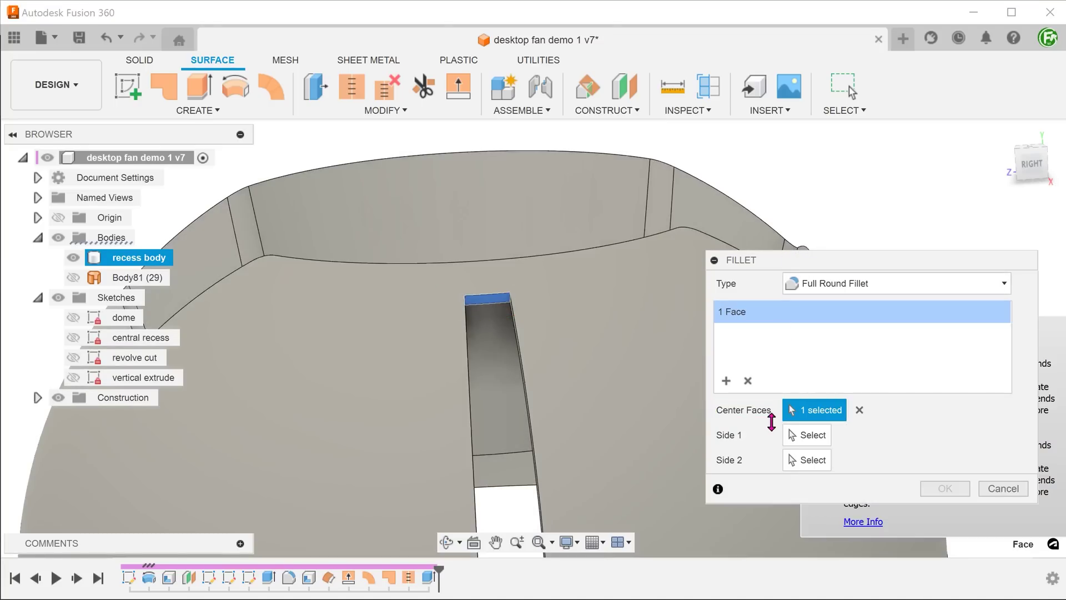
pyautogui.click(803, 435)
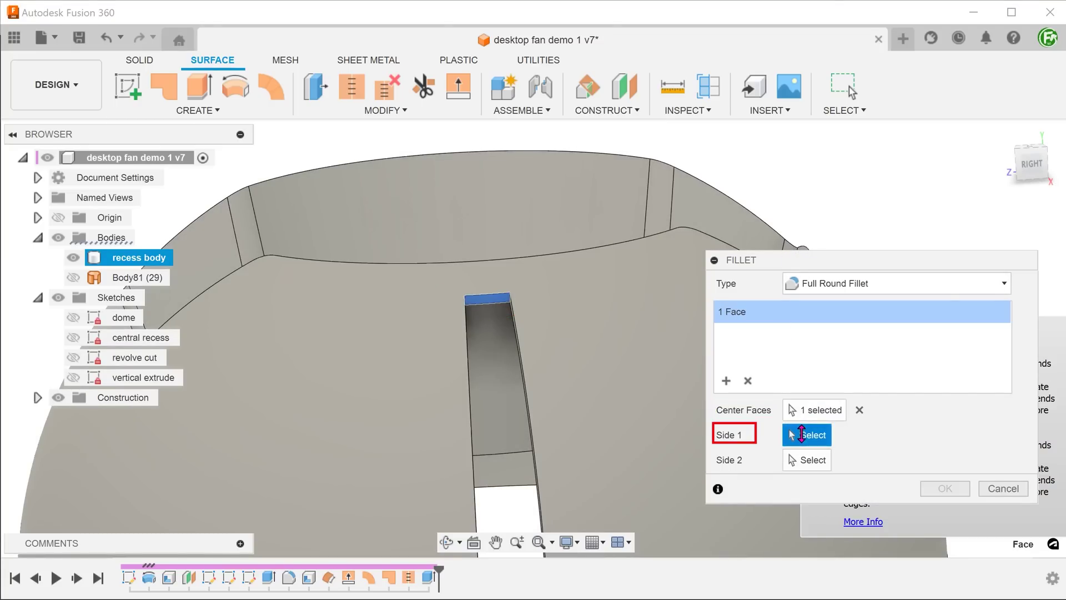
pyautogui.keyDown('shift'); pyautogui.moveTo(535, 339); pyautogui.dragTo(462, 449, button='middle'); pyautogui.keyUp('shift')
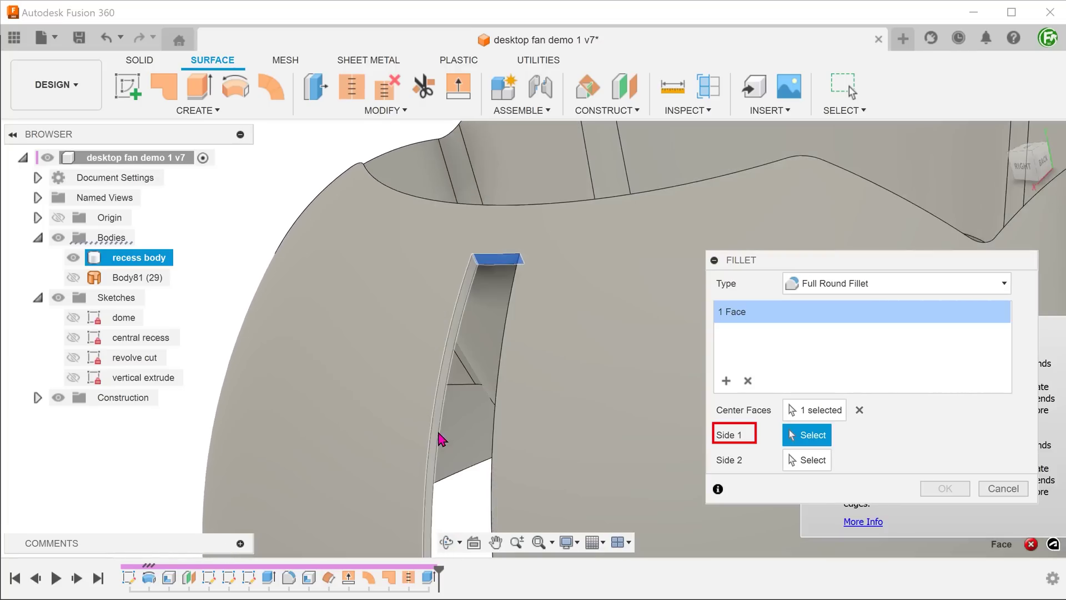
pyautogui.click(439, 439)
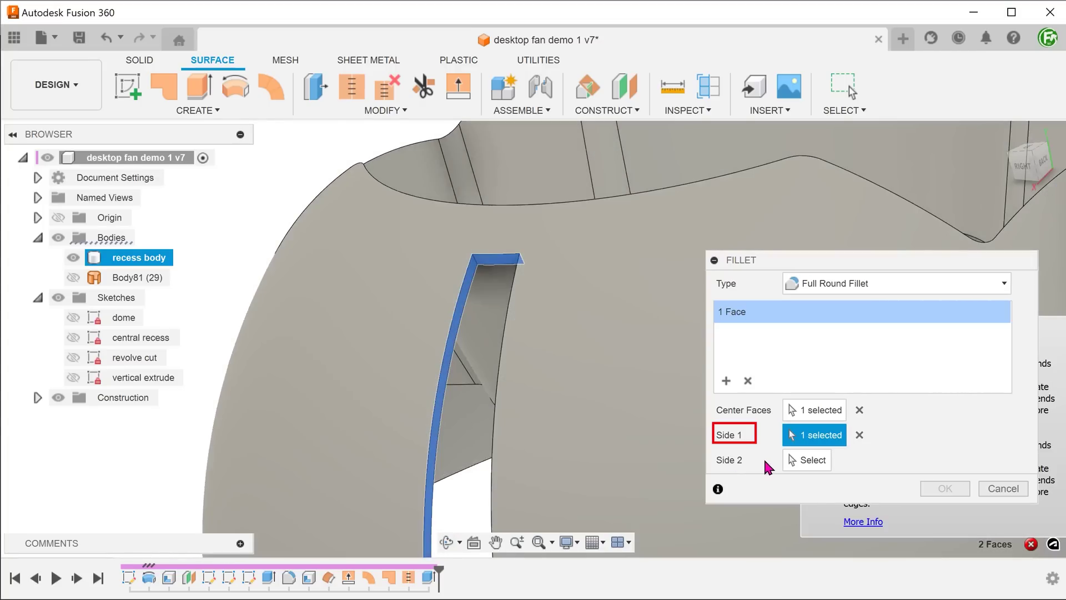
pyautogui.click(803, 465)
pyautogui.keyDown('shift'); pyautogui.moveTo(803, 465); pyautogui.dragTo(627, 434, button='middle'); pyautogui.keyUp('shift')
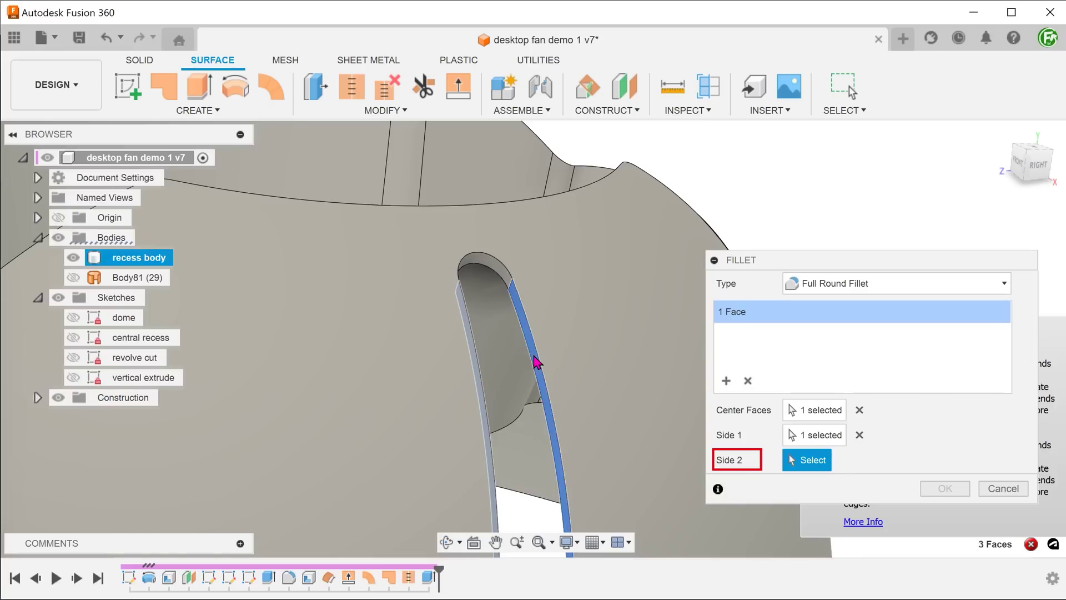
pyautogui.click(536, 362)
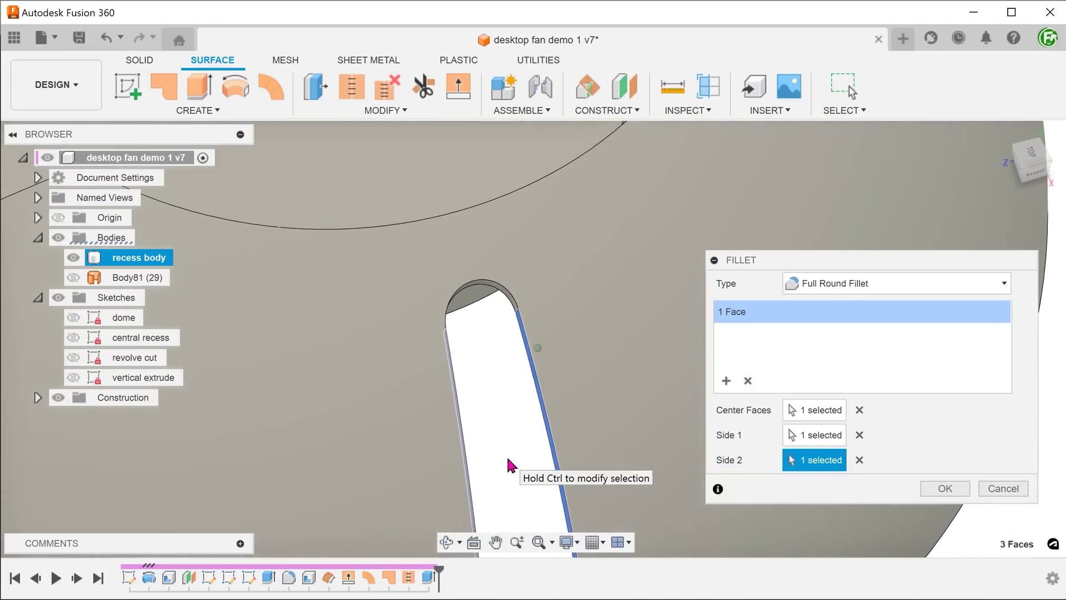
pyautogui.click(931, 489)
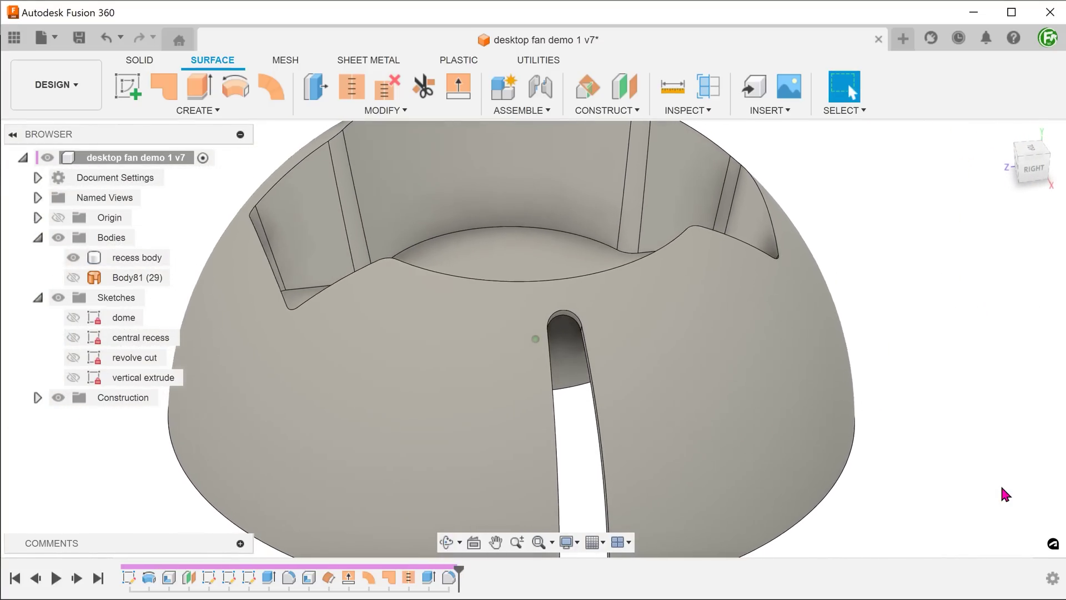
# Step: Circular-pattern the slot's extrude cut and full round fillet features around the vertical axis with Full distribution and quantity 30
pyautogui.click(1003, 132)
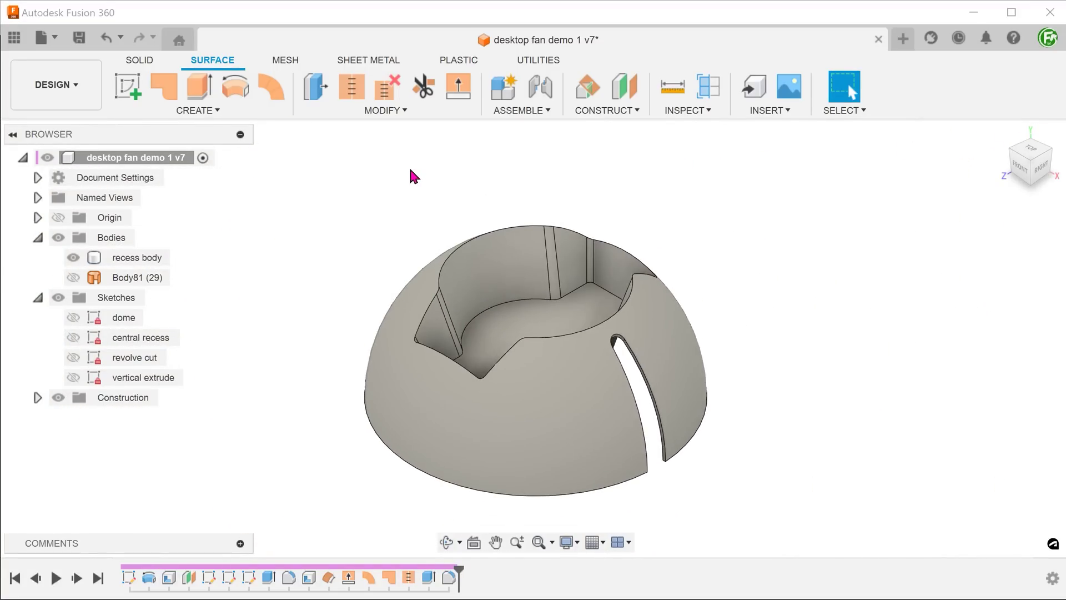
pyautogui.click(228, 111)
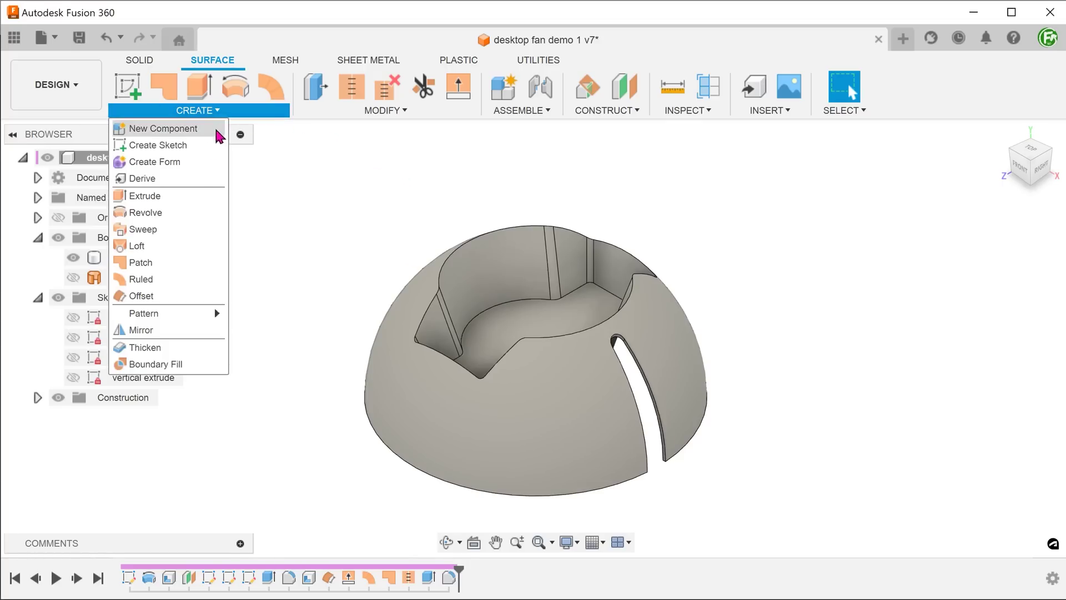
pyautogui.moveTo(167, 315)
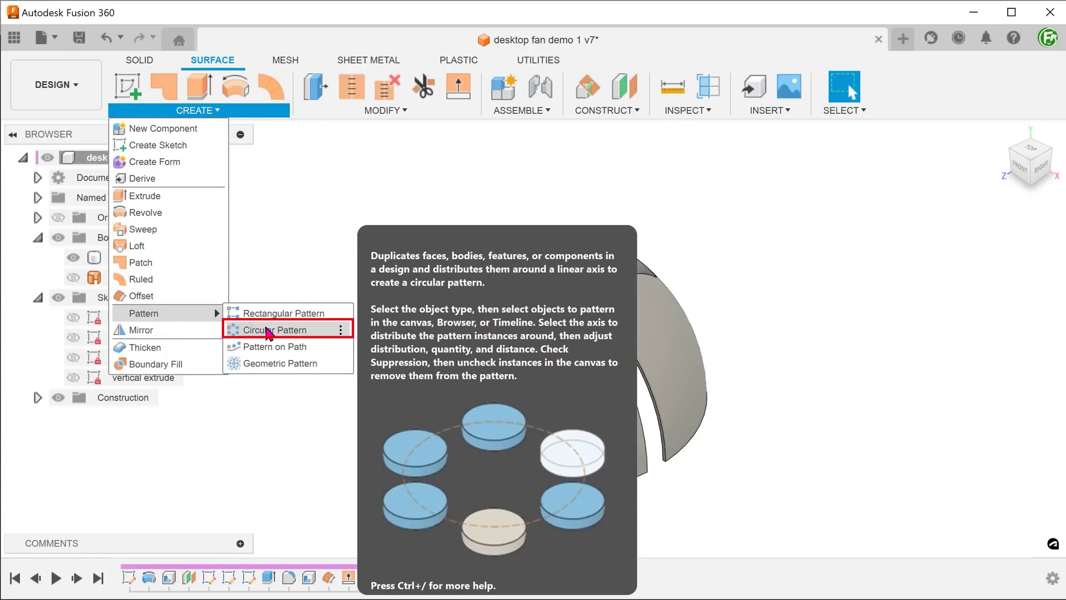
pyautogui.click(268, 331)
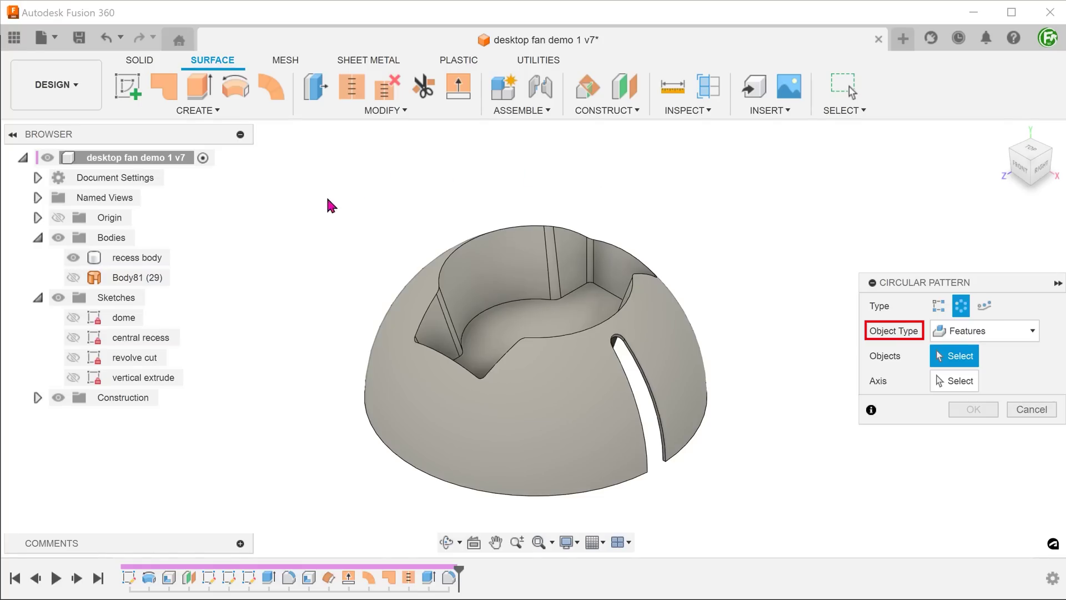
pyautogui.click(428, 577)
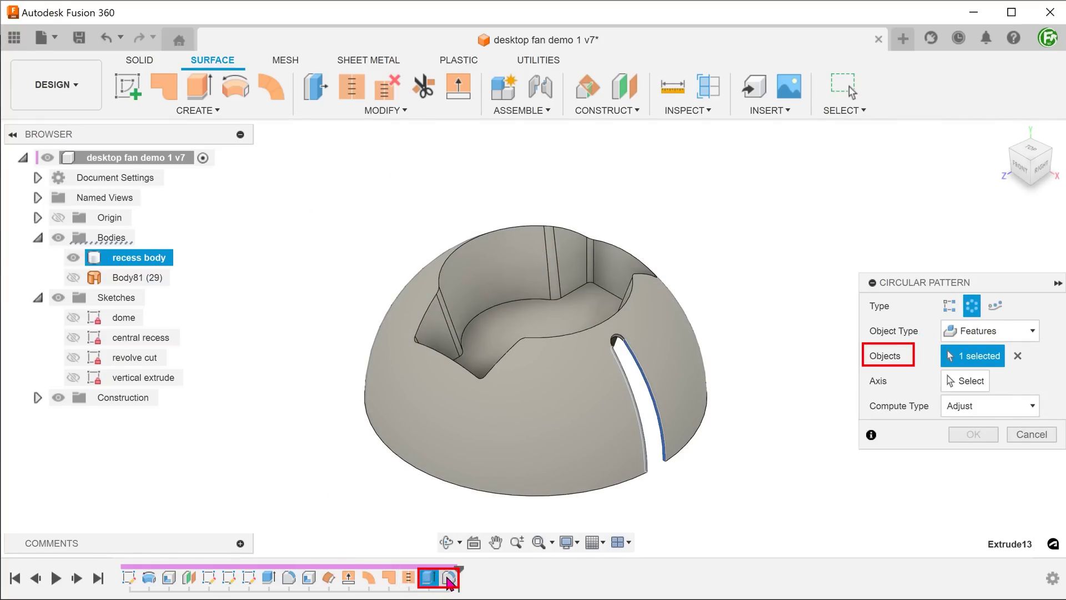
pyautogui.click(450, 580)
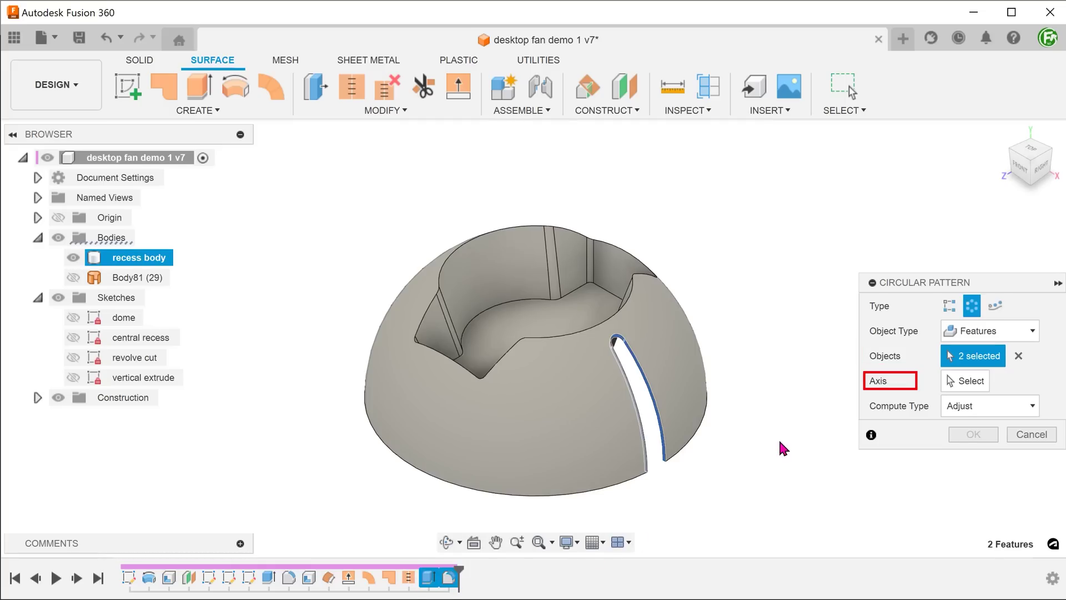
pyautogui.click(953, 383)
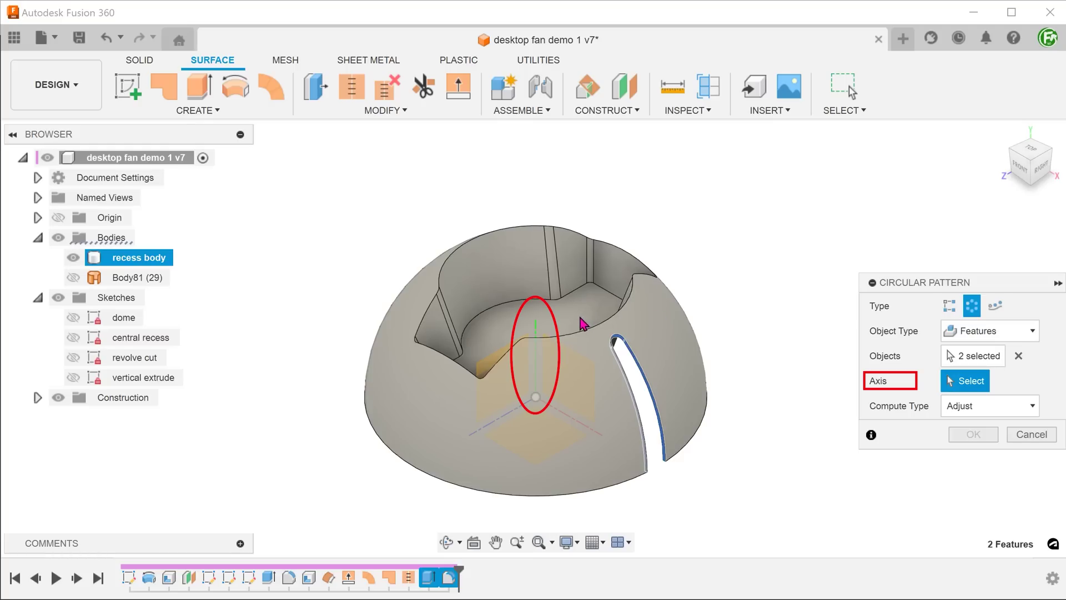
pyautogui.click(539, 330)
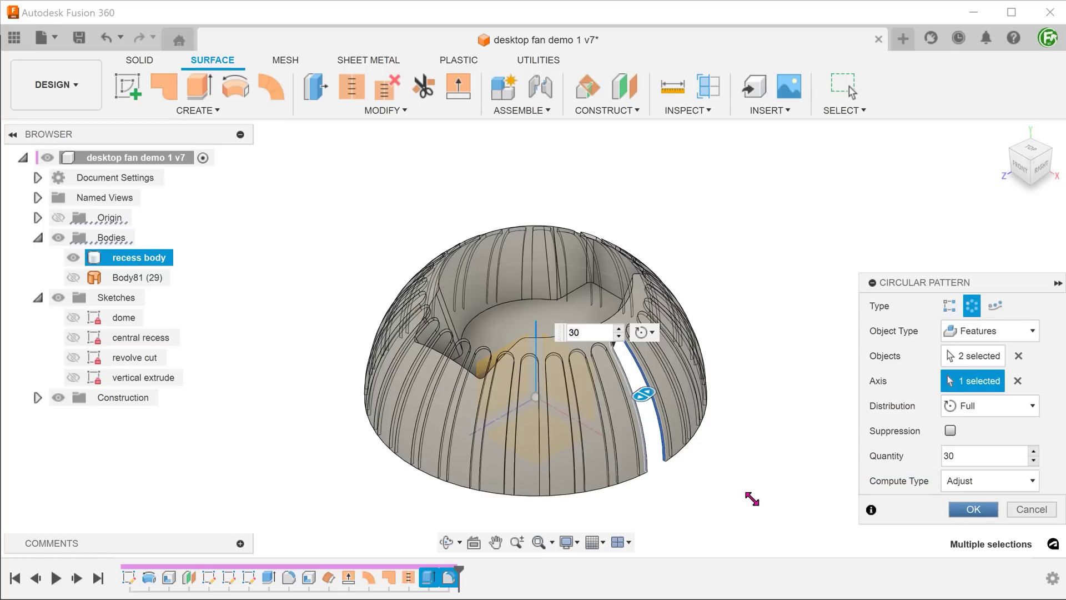
pyautogui.press('Return')
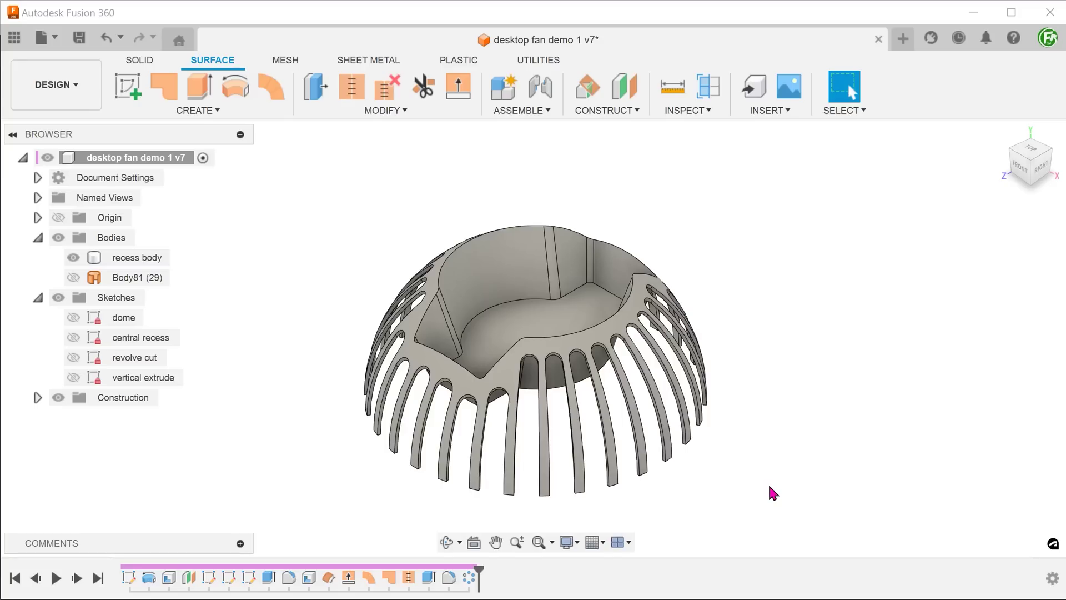
# Step: Delete the stray angled face at the rounded end of the slot near the recess corner, using solid modeling mode
pyautogui.moveTo(769, 487)
pyautogui.keyDown('shift'); pyautogui.mouseDown(button='middle')
pyautogui.moveTo(514, 520)
pyautogui.moveTo(401, 519)
pyautogui.mouseUp(button='middle'); pyautogui.keyUp('shift')
pyautogui.scroll(5, 400, 522)
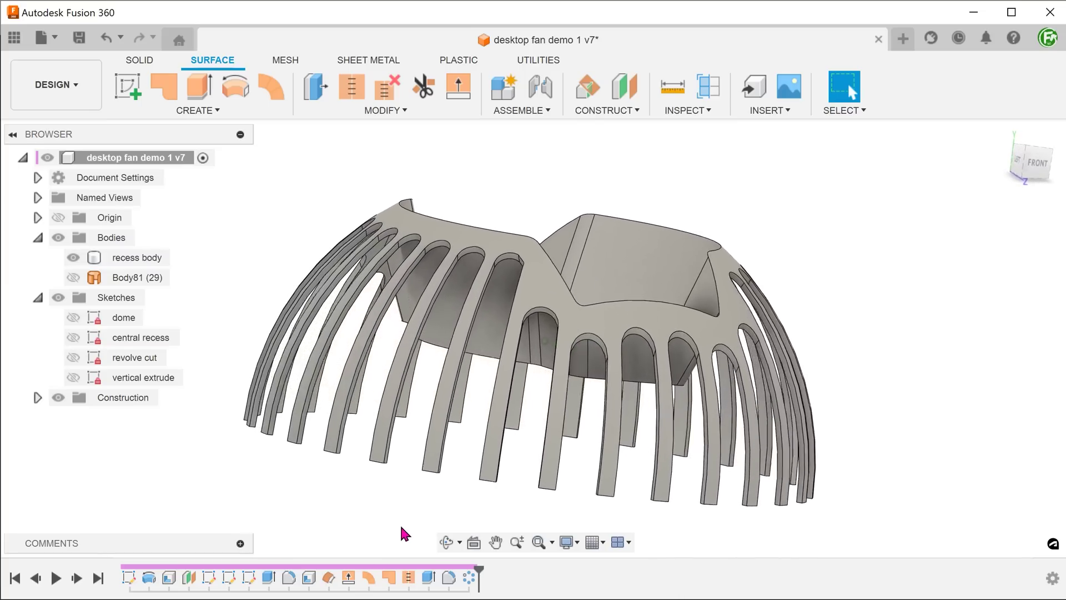
pyautogui.click(401, 525)
pyautogui.scroll(8, 402, 524)
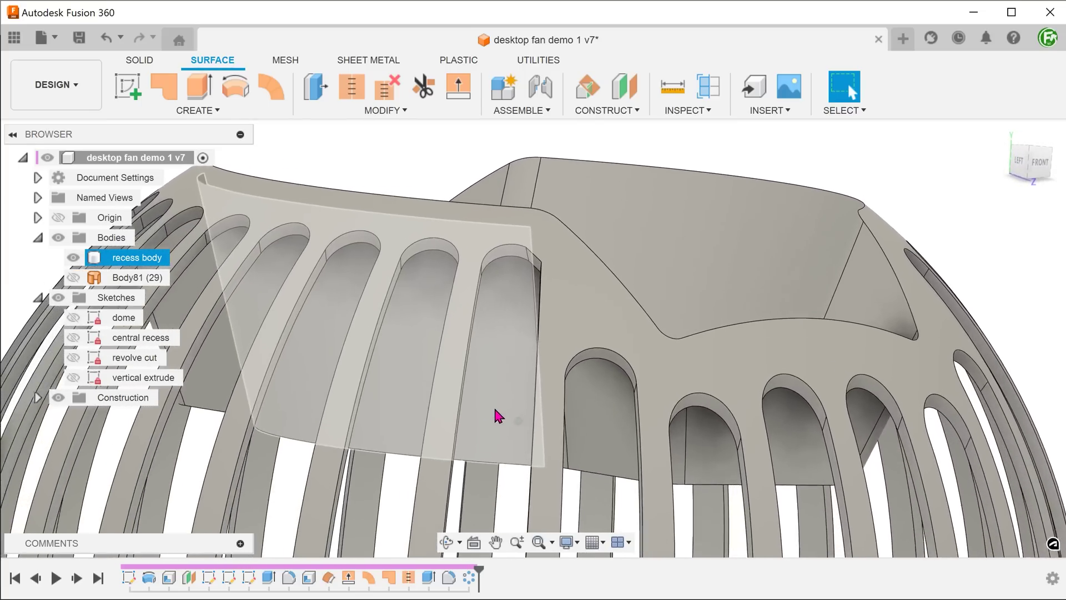
pyautogui.scroll(6, 493, 414)
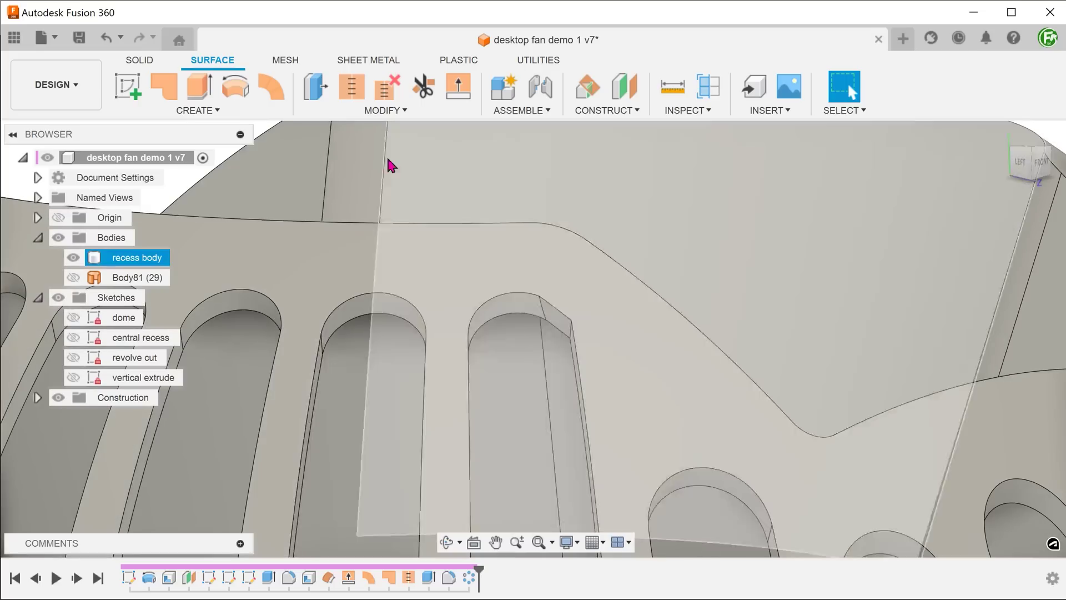
pyautogui.press('Escape')
pyautogui.click(140, 60)
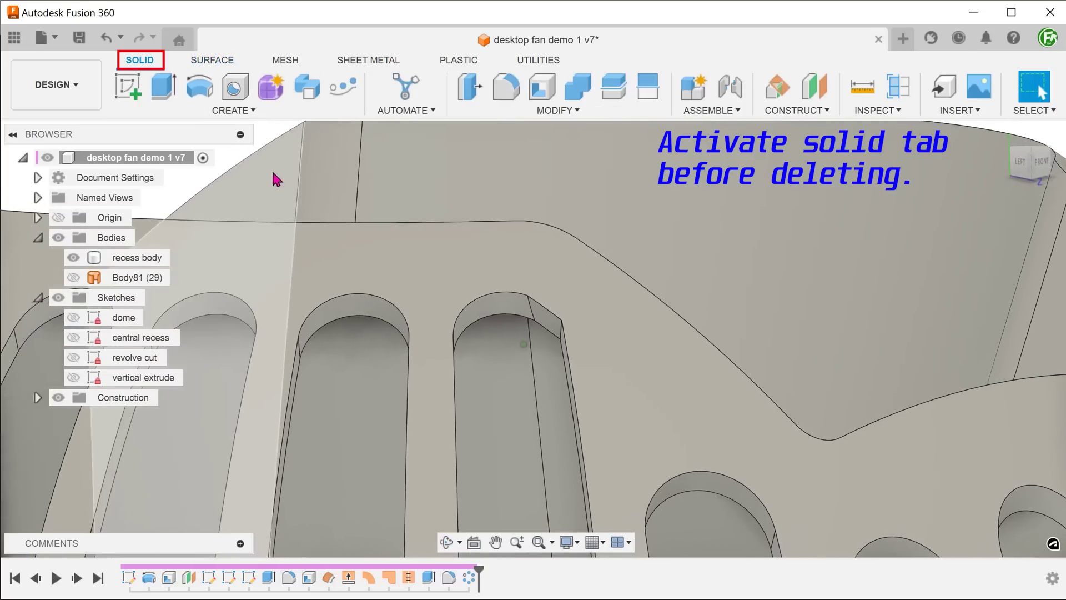
pyautogui.click(389, 245)
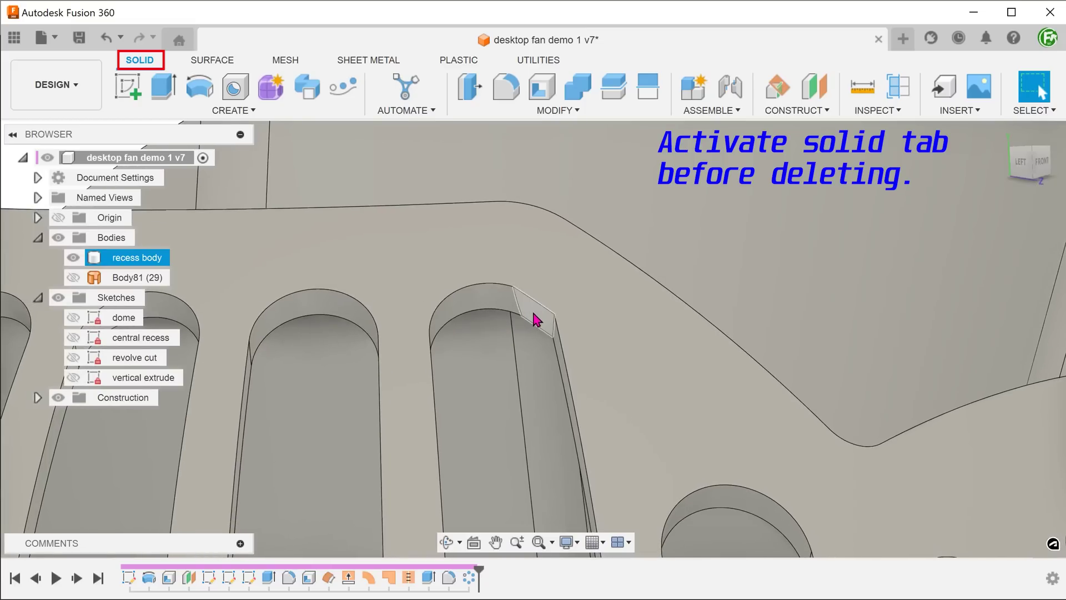
pyautogui.click(535, 318)
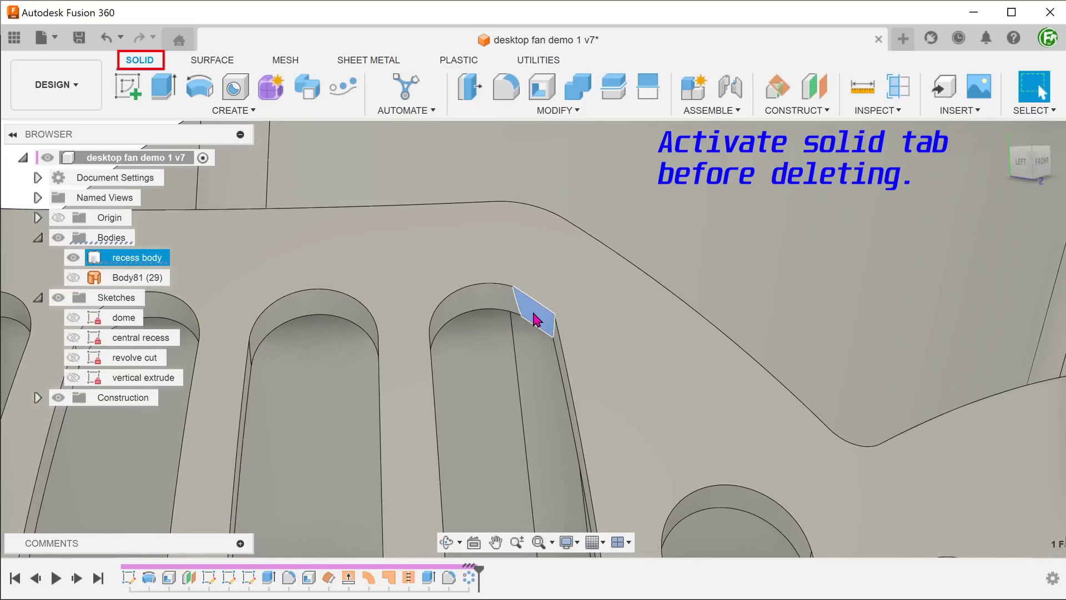
pyautogui.press('Delete')
# Step: Redo the base sketch and make it visible beneath the slotted ribs
pyautogui.keyDown('shift'); pyautogui.moveTo(530, 336); pyautogui.dragTo(256, 355, button='middle'); pyautogui.keyUp('shift')
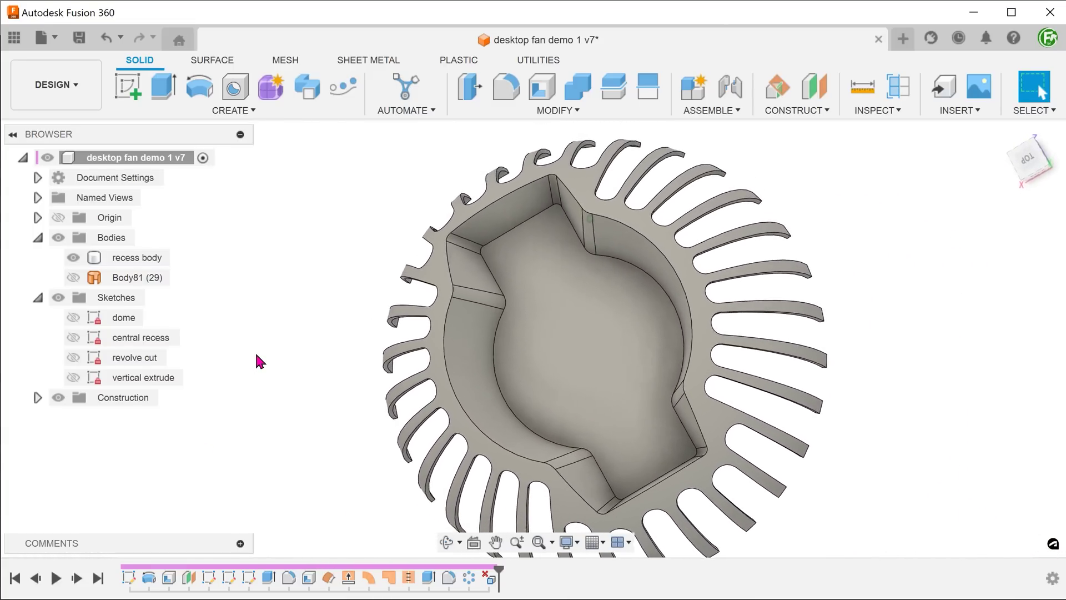
pyautogui.click(1038, 148)
pyautogui.hotkey('ctrl', 'y')
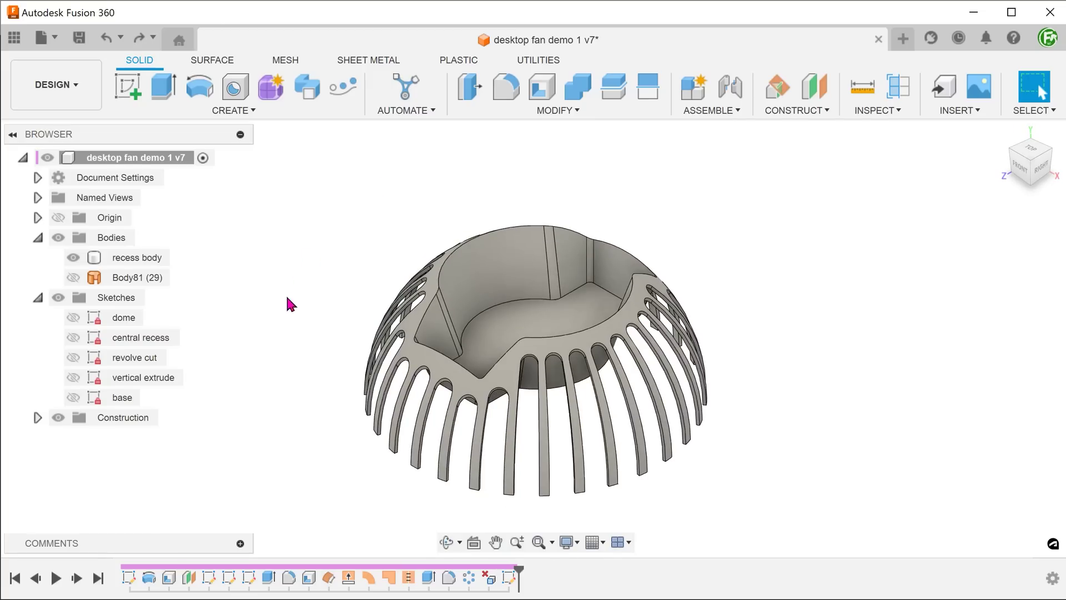
pyautogui.click(73, 397)
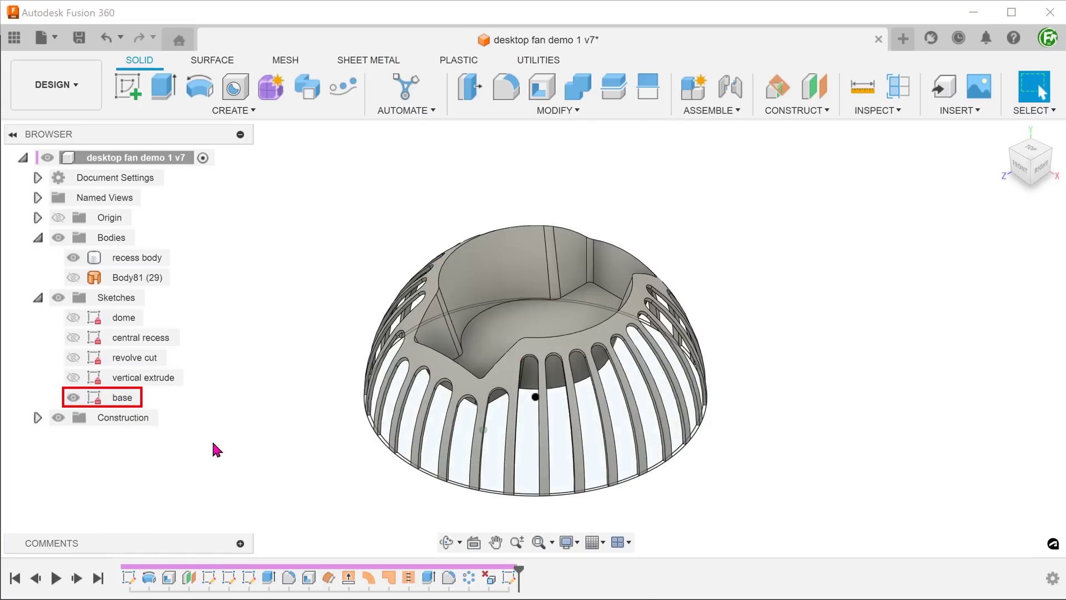
# Step: Extrude the base sketch's thin ring profile by -10 mm with the Join operation, connecting the lower ends of the ribs
pyautogui.scroll(8, 284, 478)
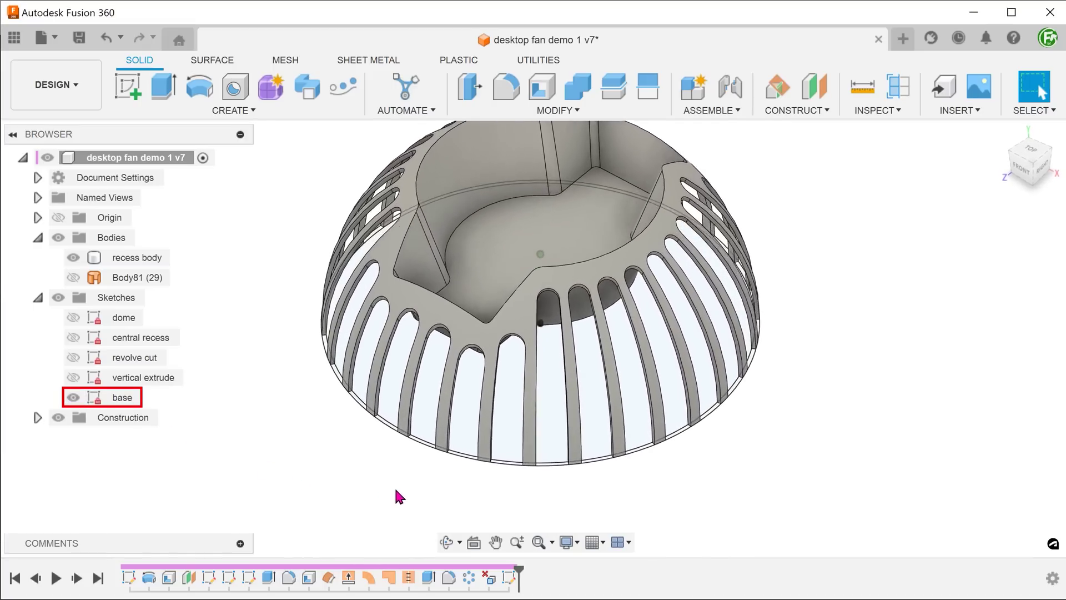
pyautogui.scroll(3, 393, 495)
pyautogui.press('e')
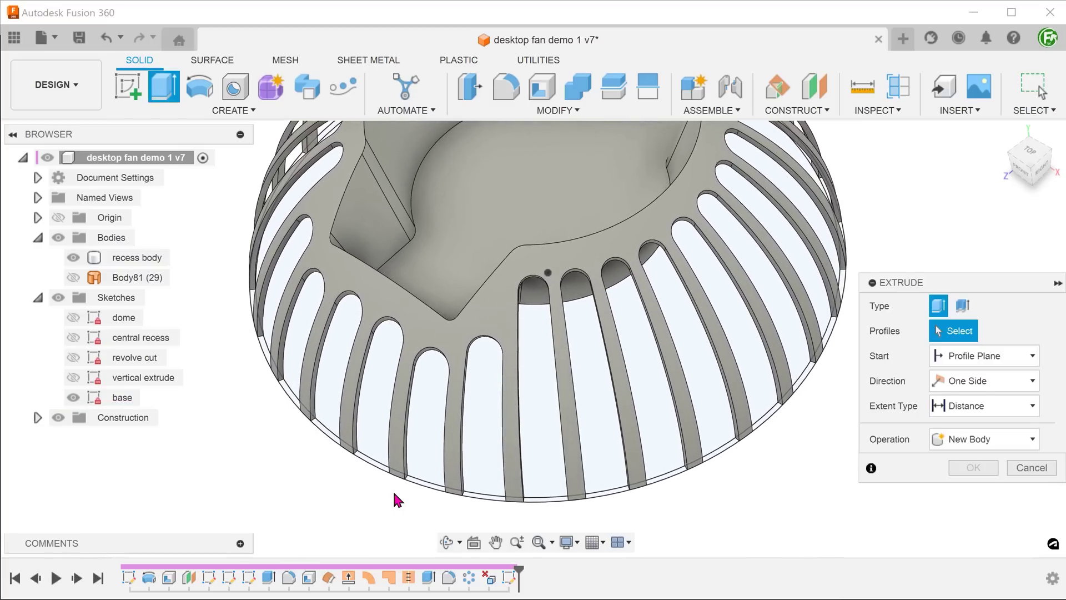
pyautogui.click(409, 497)
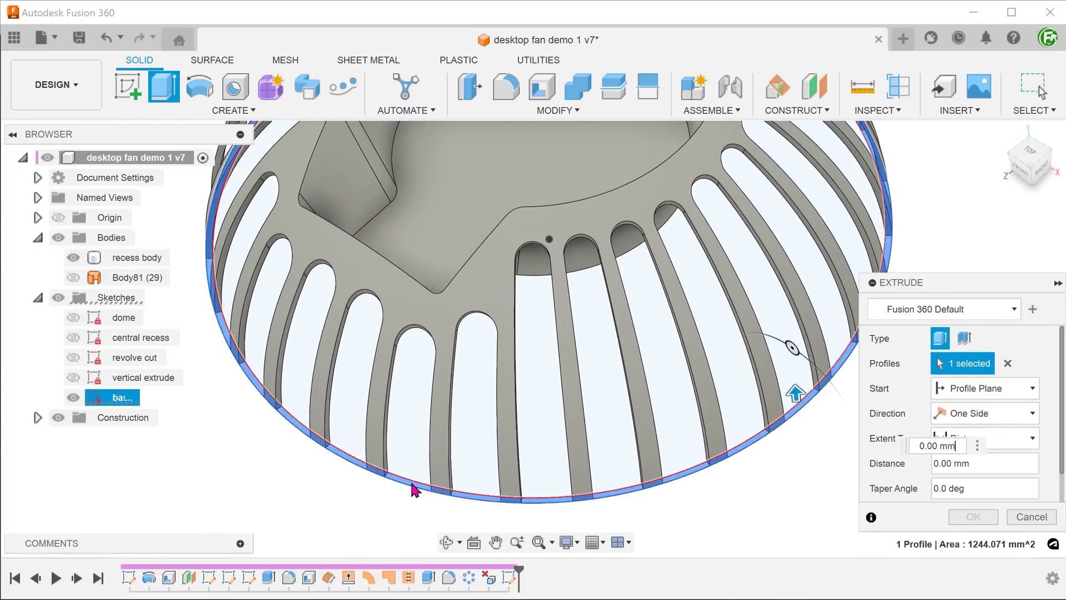
pyautogui.keyDown('shift'); pyautogui.moveTo(453, 500); pyautogui.dragTo(717, 399, button='middle'); pyautogui.keyUp('shift')
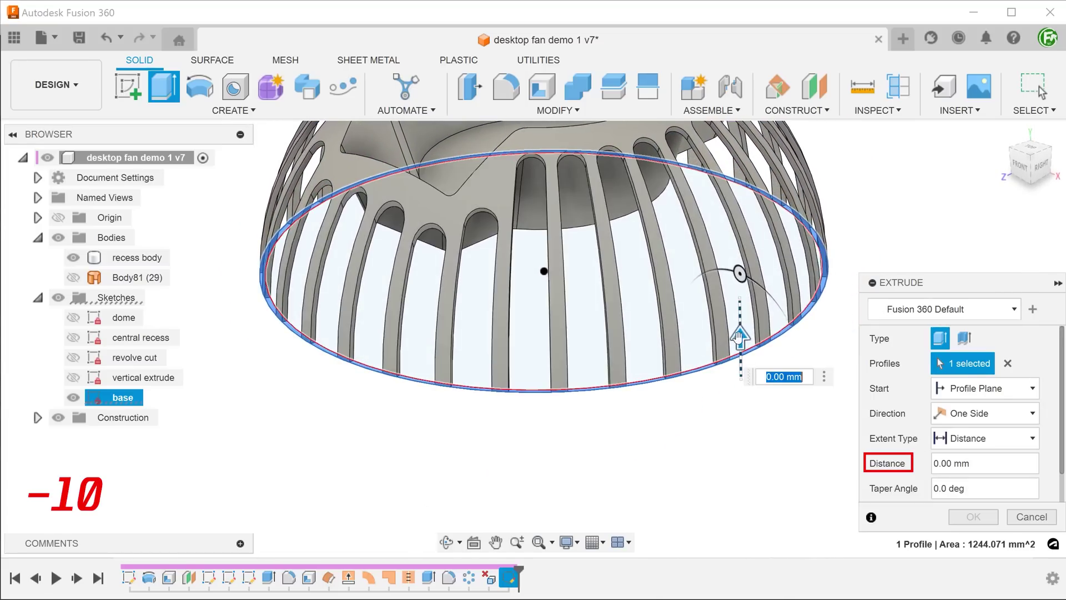
pyautogui.moveTo(743, 360); pyautogui.dragTo(694, 448)
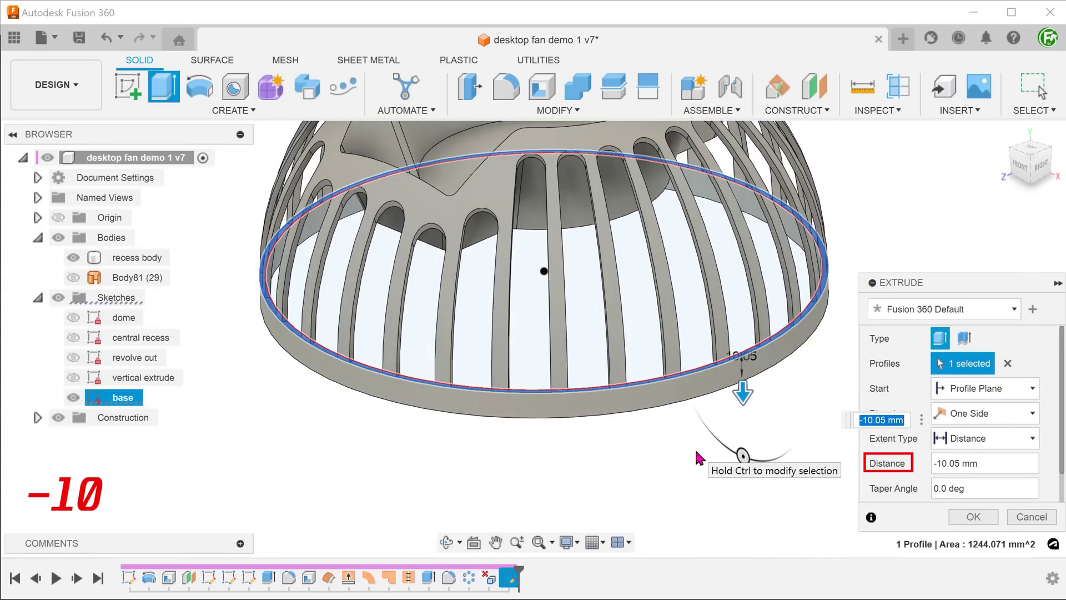
pyautogui.write('-10')
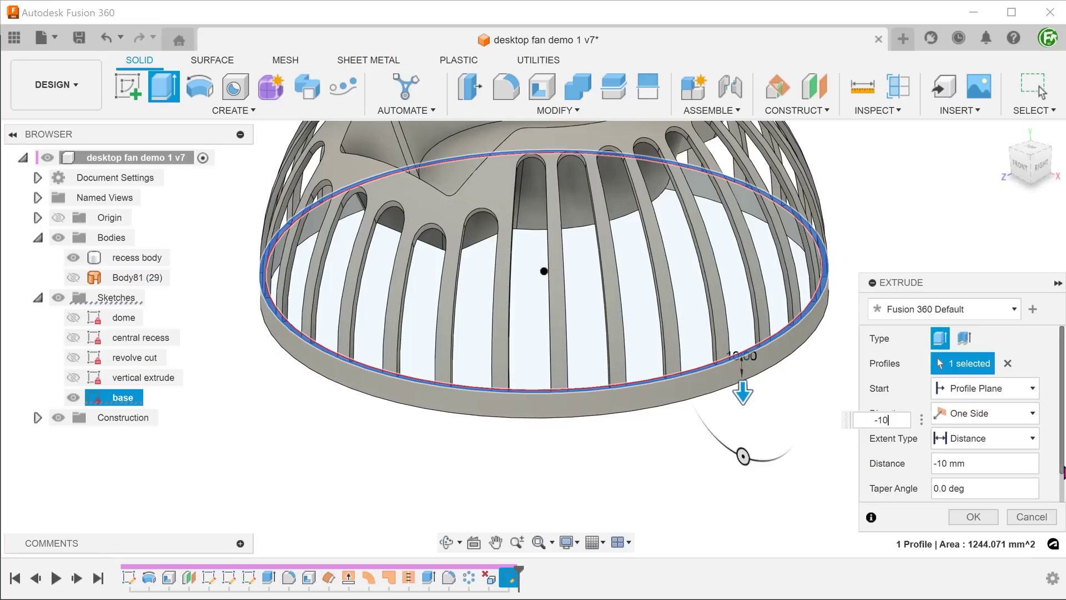
pyautogui.scroll(-2, 1061, 490)
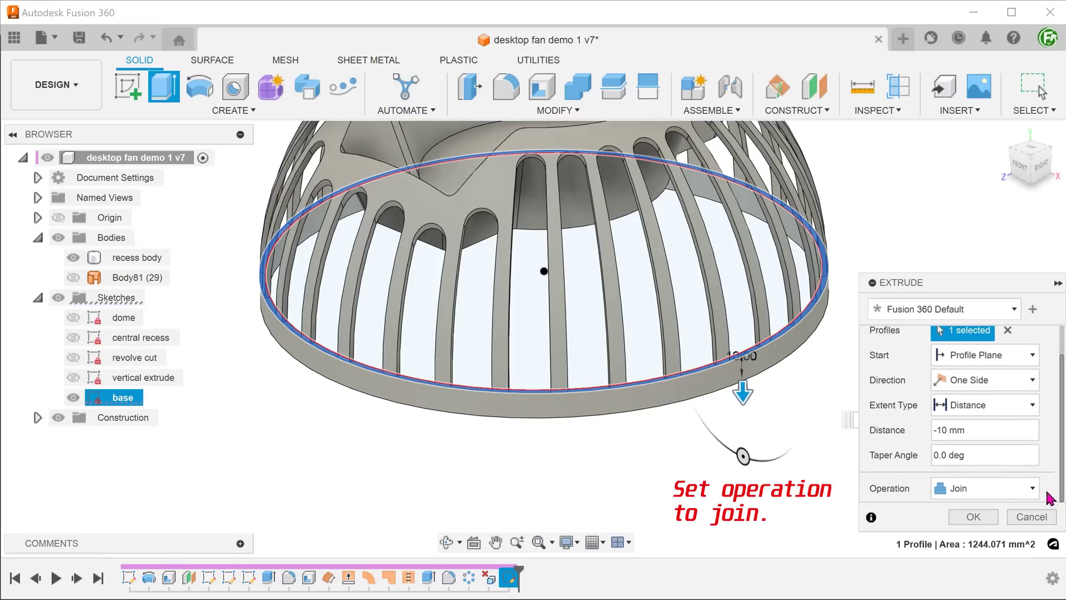
pyautogui.click(978, 517)
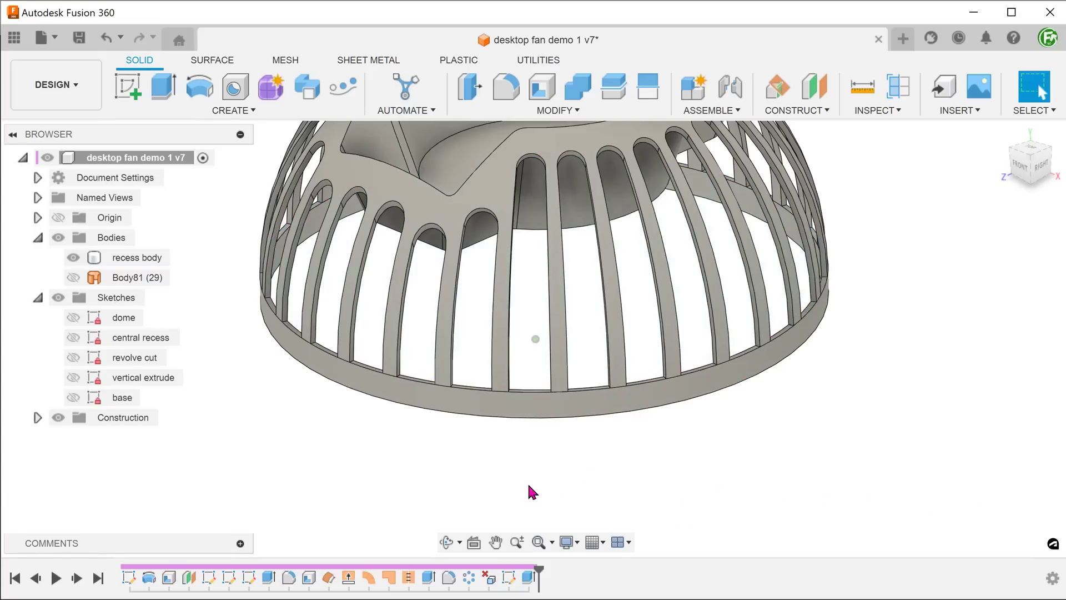
# Step: Apply a Rule Fillet to all edges of the extruded base ring feature, with Fillets Only topology and an 8 mm radius
pyautogui.scroll(-5, 531, 491)
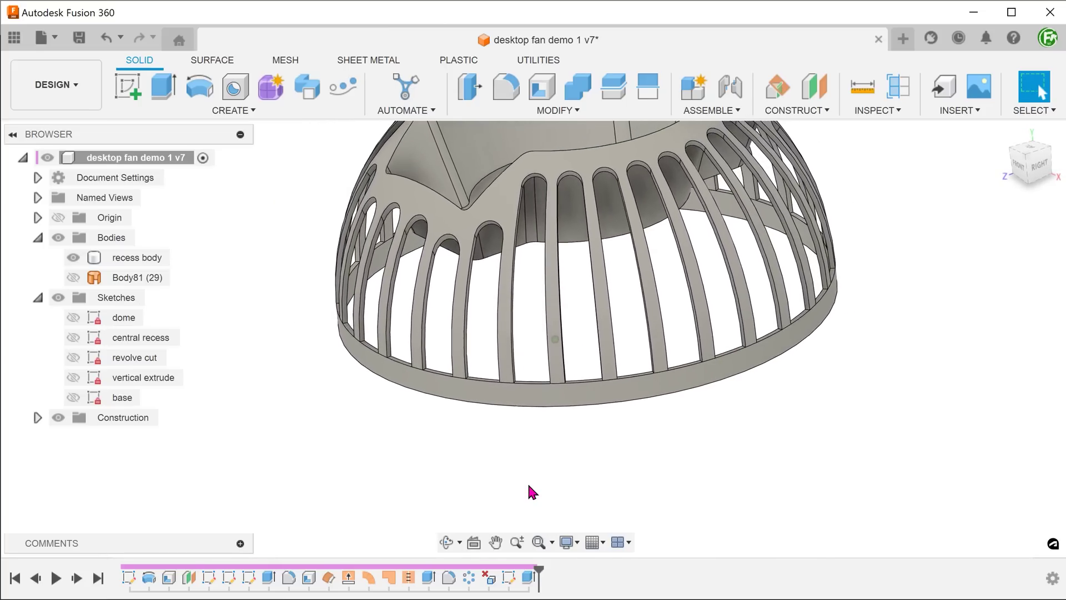
pyautogui.keyDown('shift'); pyautogui.moveTo(599, 478); pyautogui.dragTo(904, 226, button='middle'); pyautogui.keyUp('shift')
pyautogui.click(1004, 133)
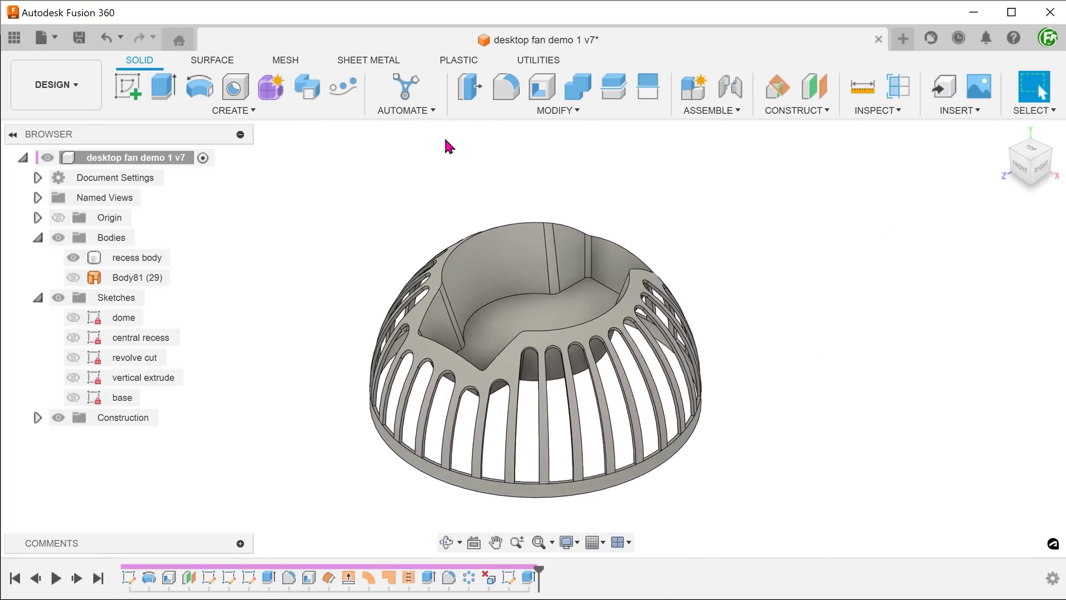
pyautogui.press('f')
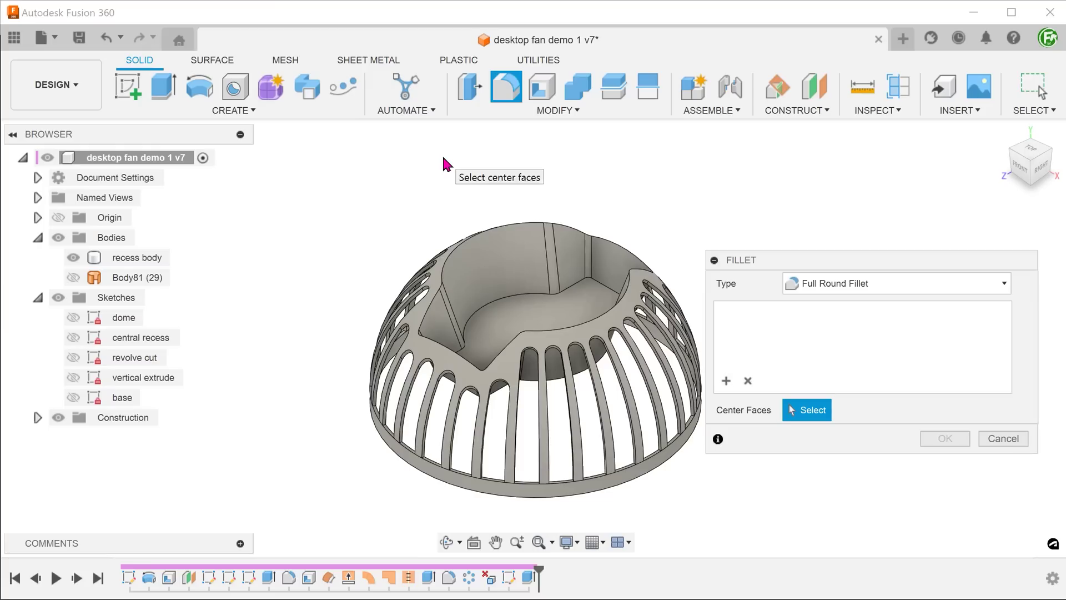
pyautogui.click(871, 283)
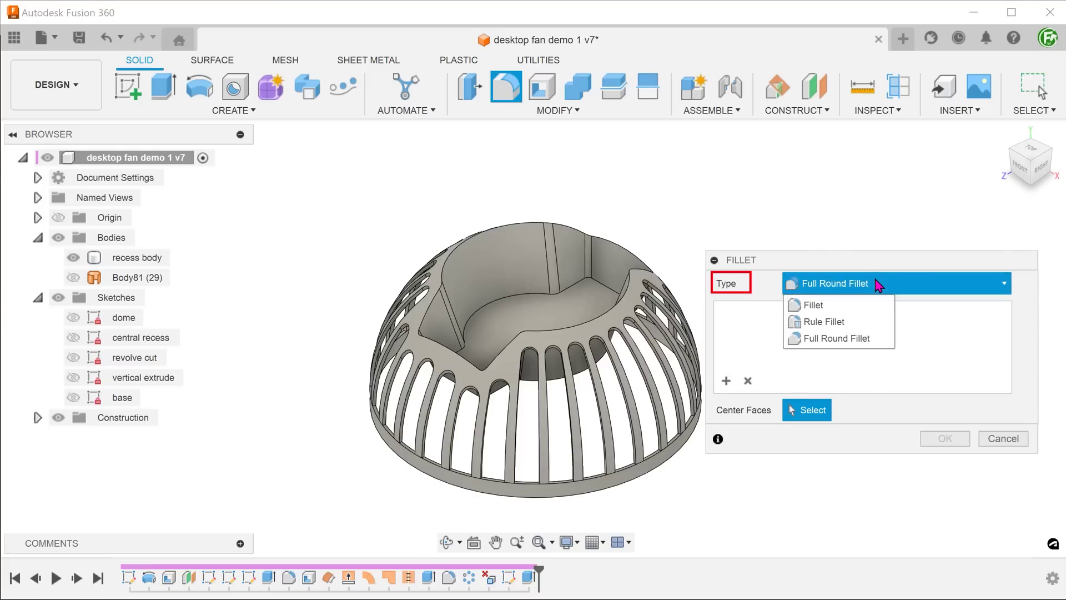
pyautogui.click(866, 322)
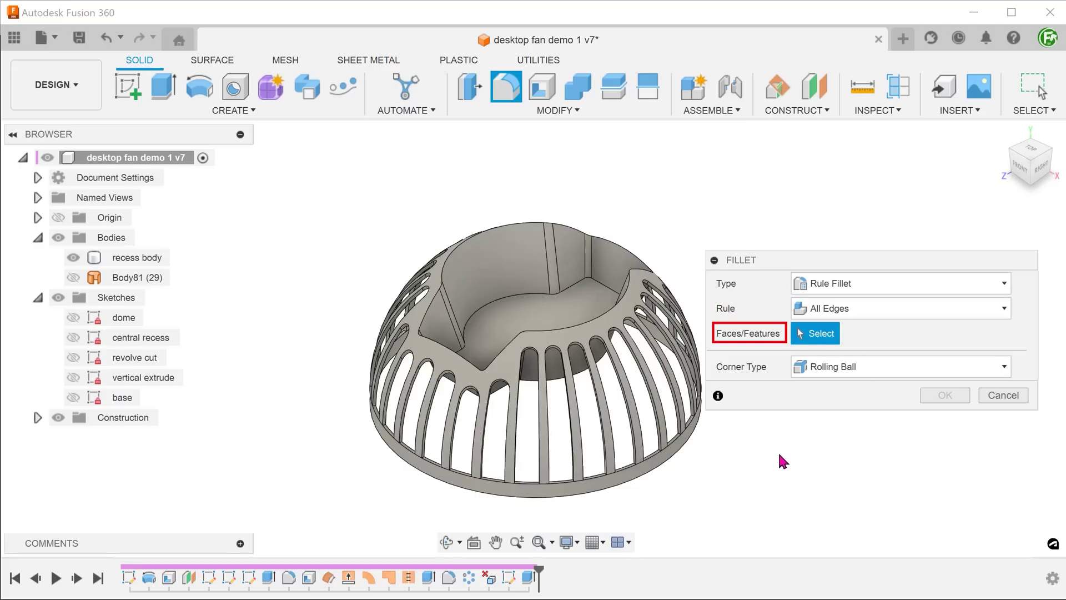
pyautogui.click(652, 471)
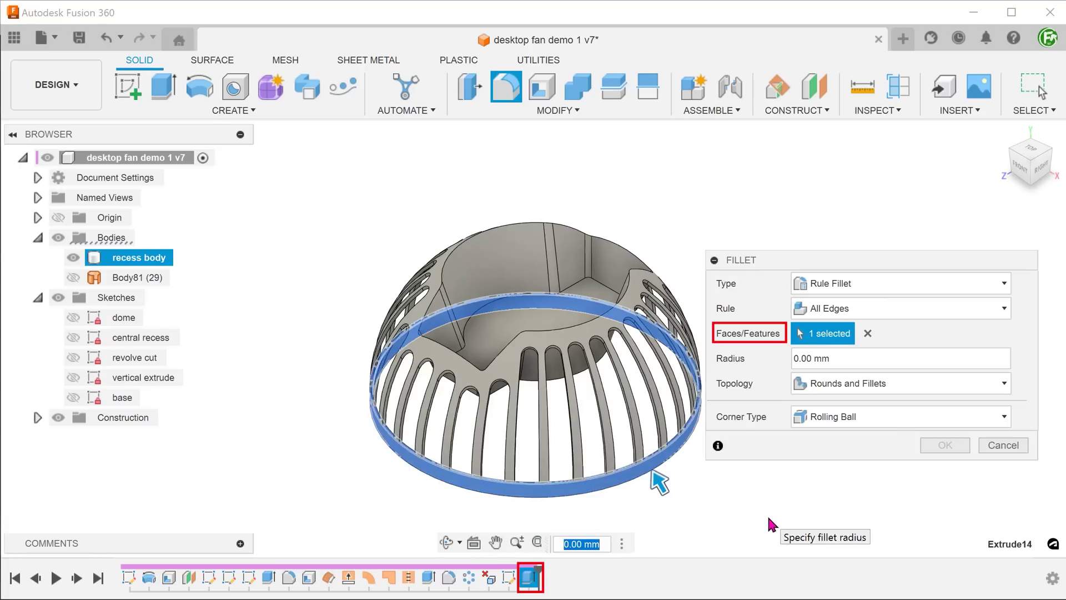
pyautogui.click(902, 387)
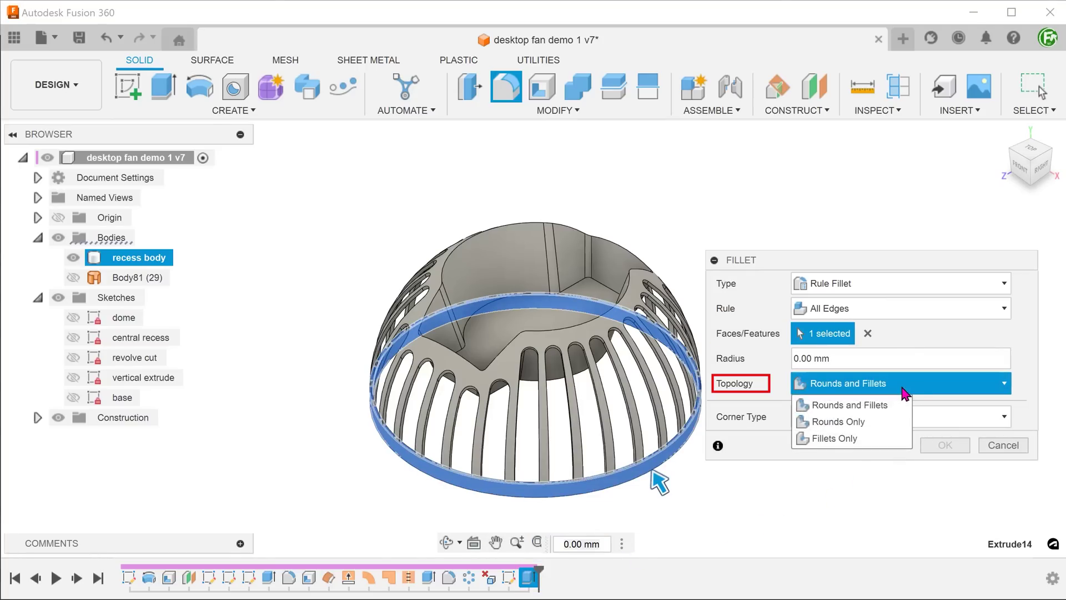
pyautogui.click(889, 439)
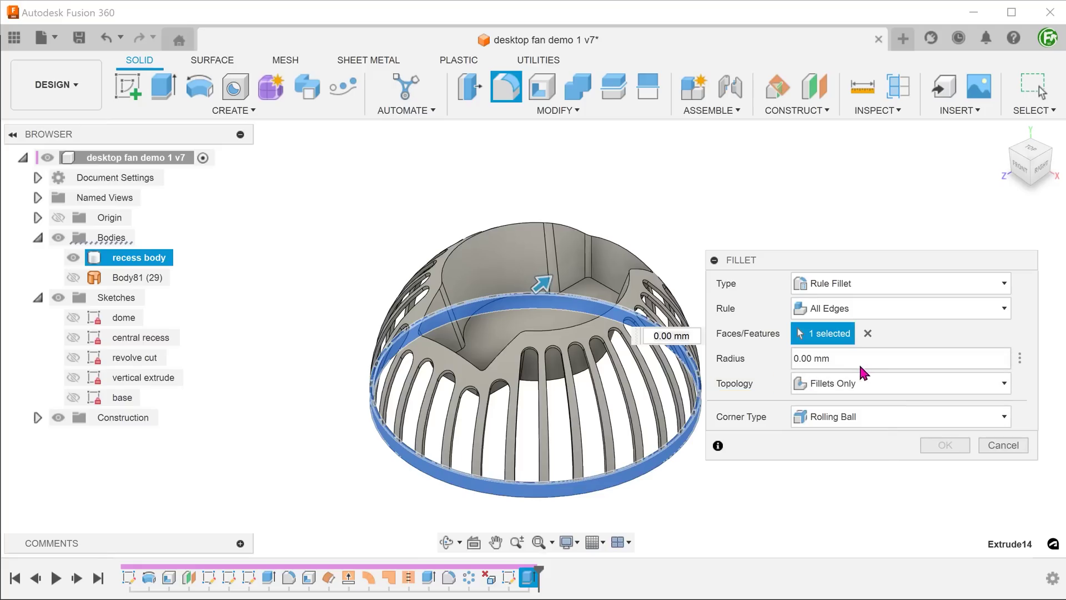
pyautogui.moveTo(841, 359); pyautogui.dragTo(805, 361)
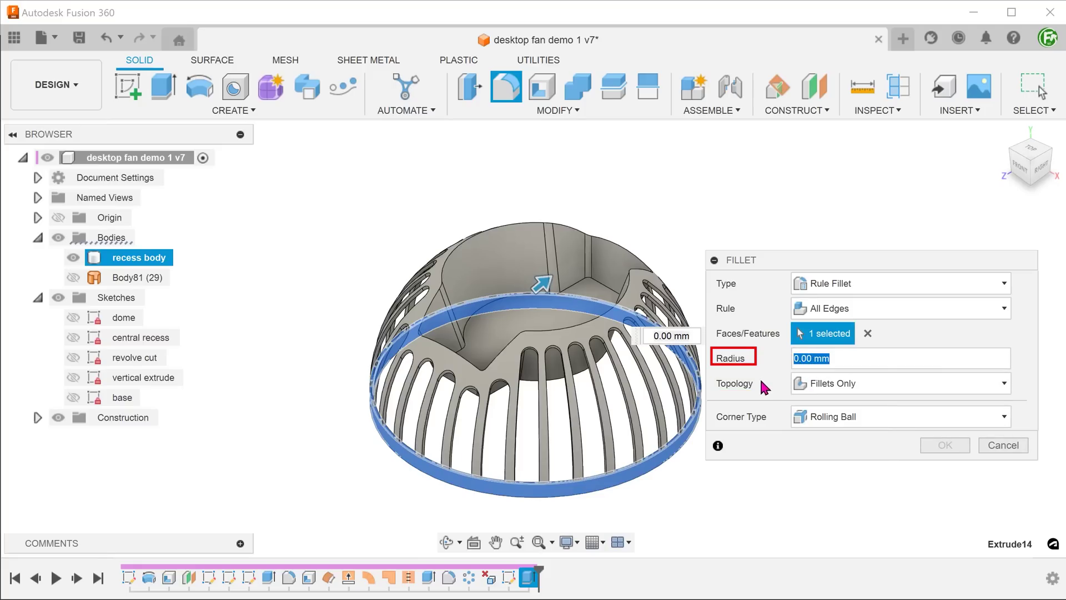
pyautogui.write('8')
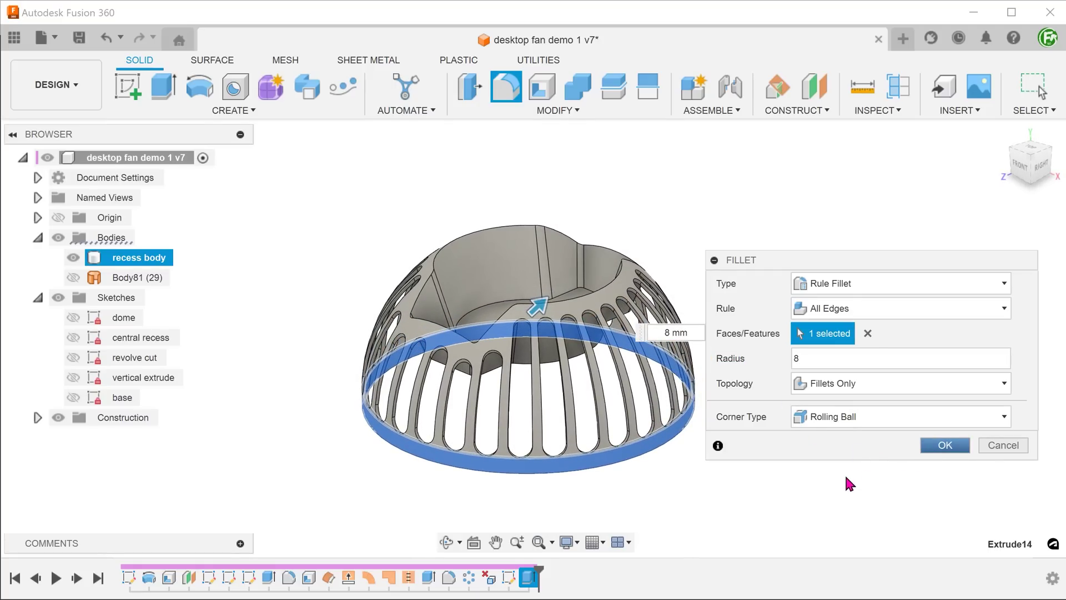
pyautogui.press('Return')
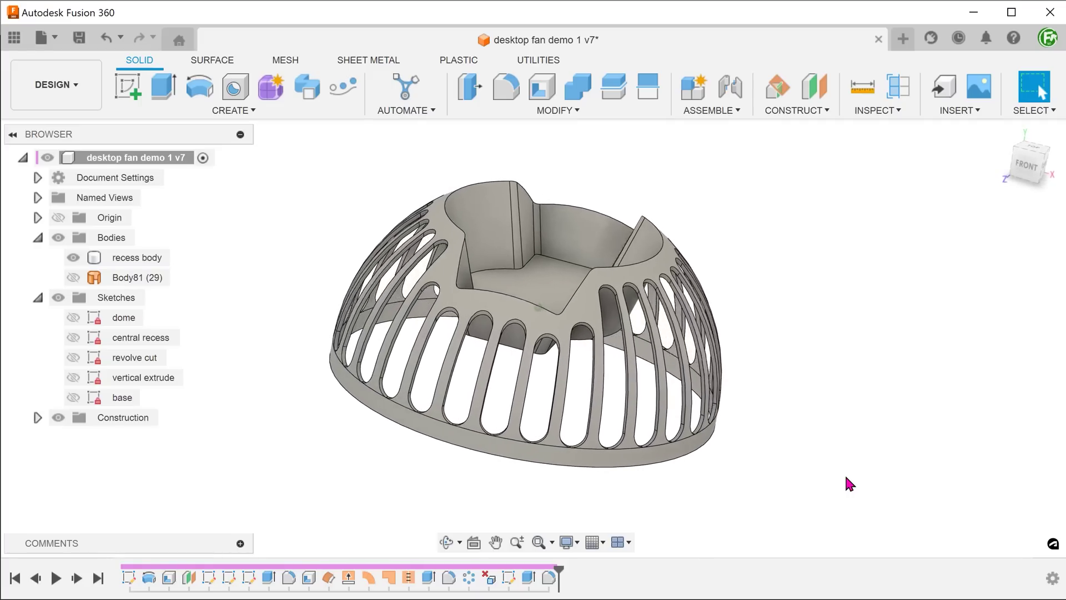